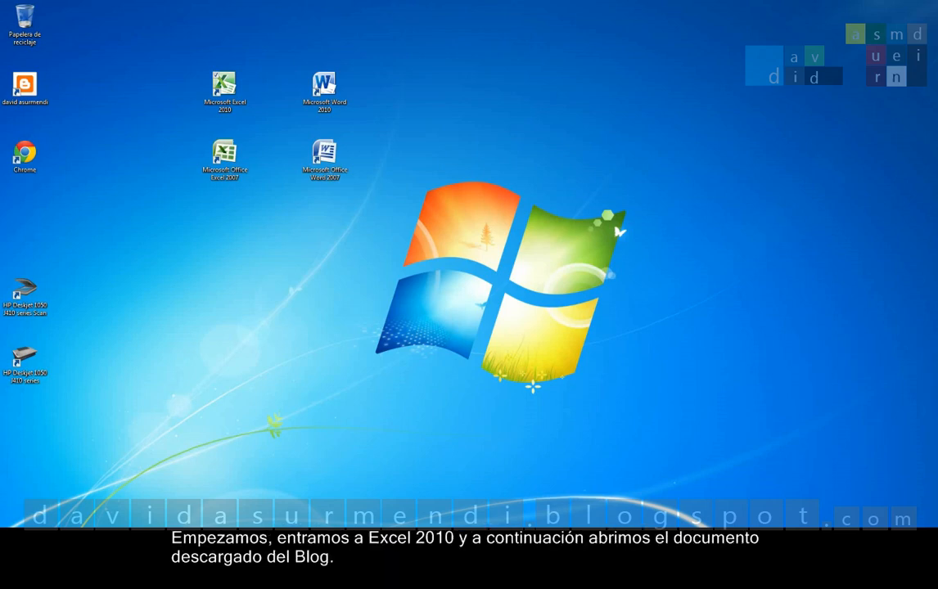
# Start Excel 2010 and open the workbook "Excel 2010. Tablas Dinámicas. 2ª Parte. Sucursales.xlsx" from the Documents library
pyautogui.click(238, 85)
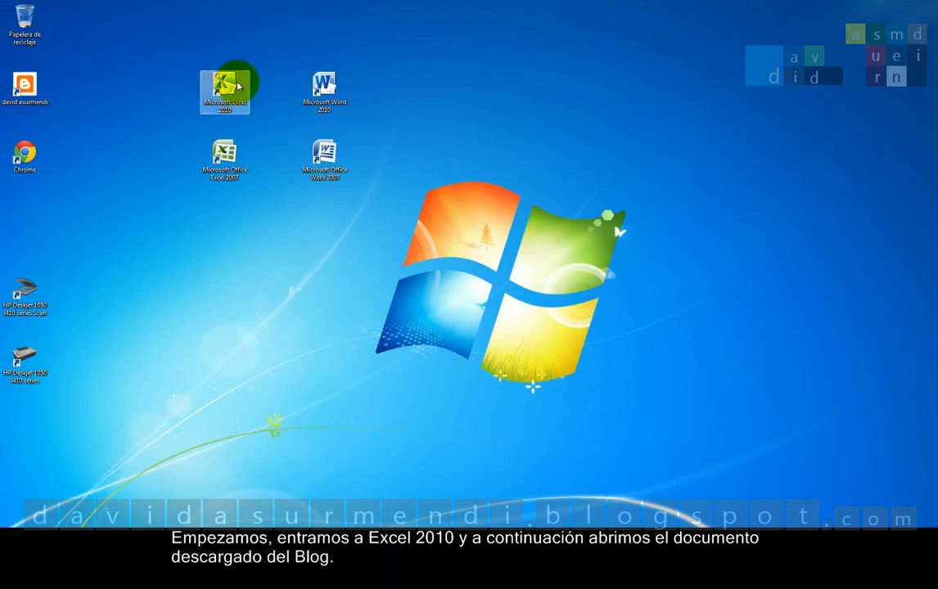
pyautogui.doubleClick(238, 85)
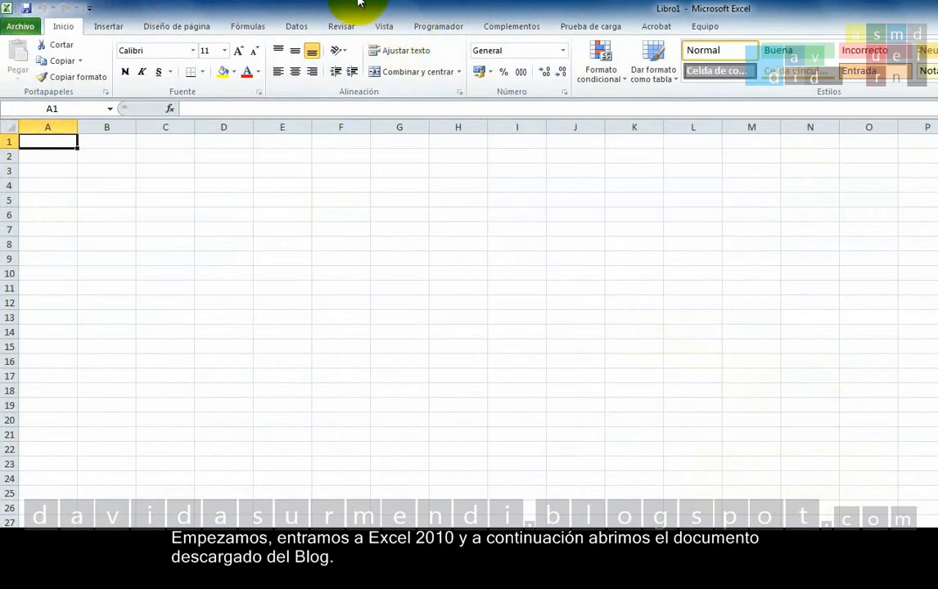
pyautogui.click(26, 30)
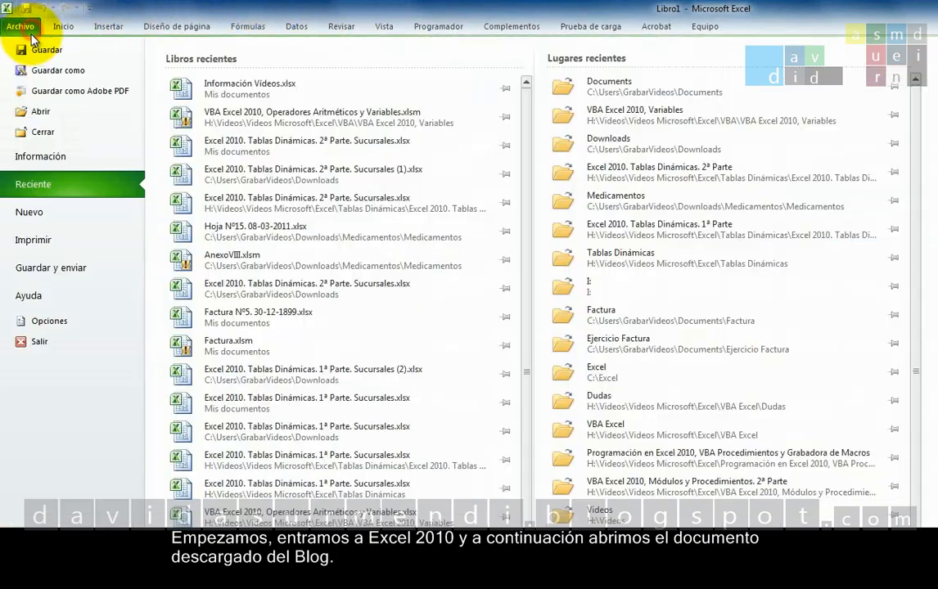
pyautogui.click(64, 111)
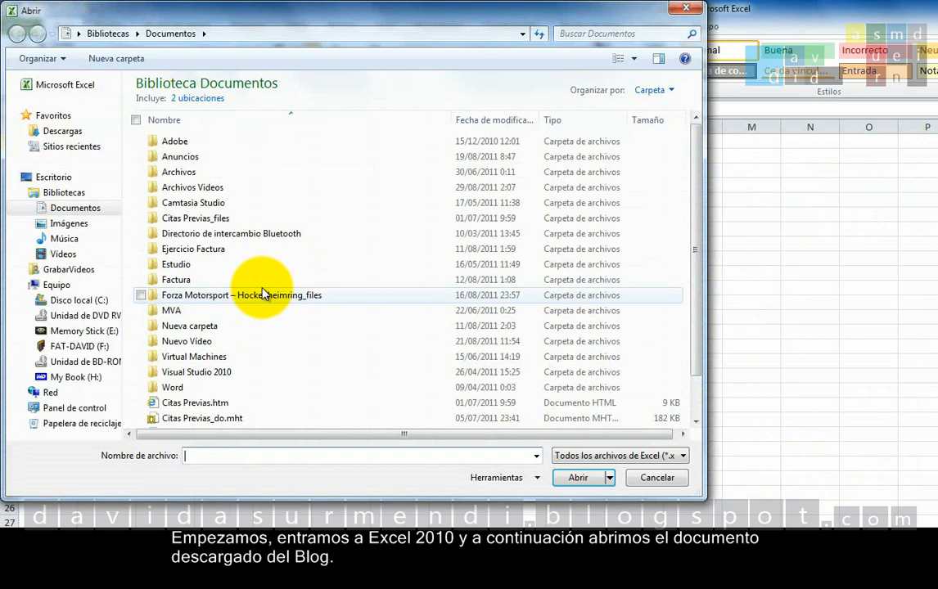
pyautogui.click(694, 396)
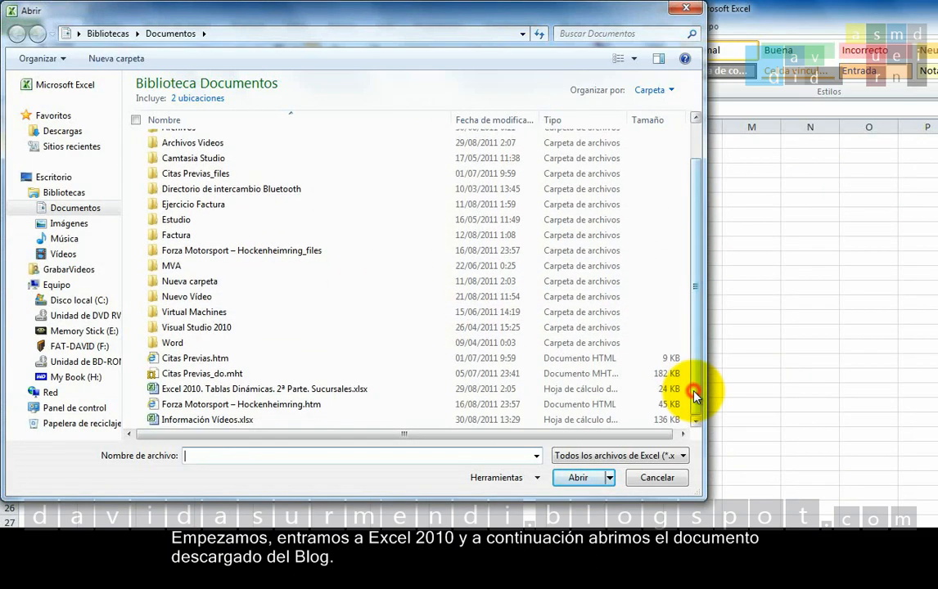
pyautogui.click(268, 391)
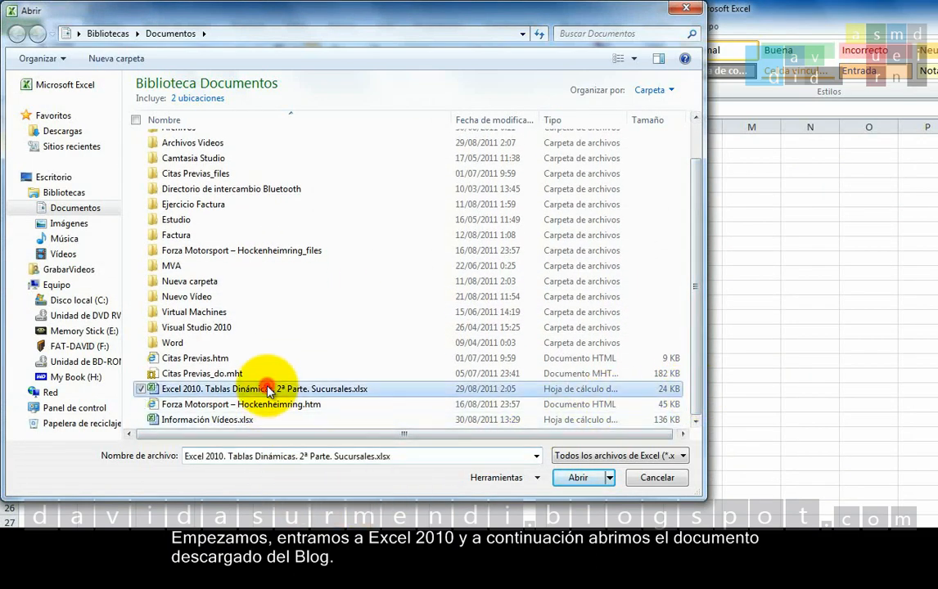
pyautogui.doubleClick(268, 390)
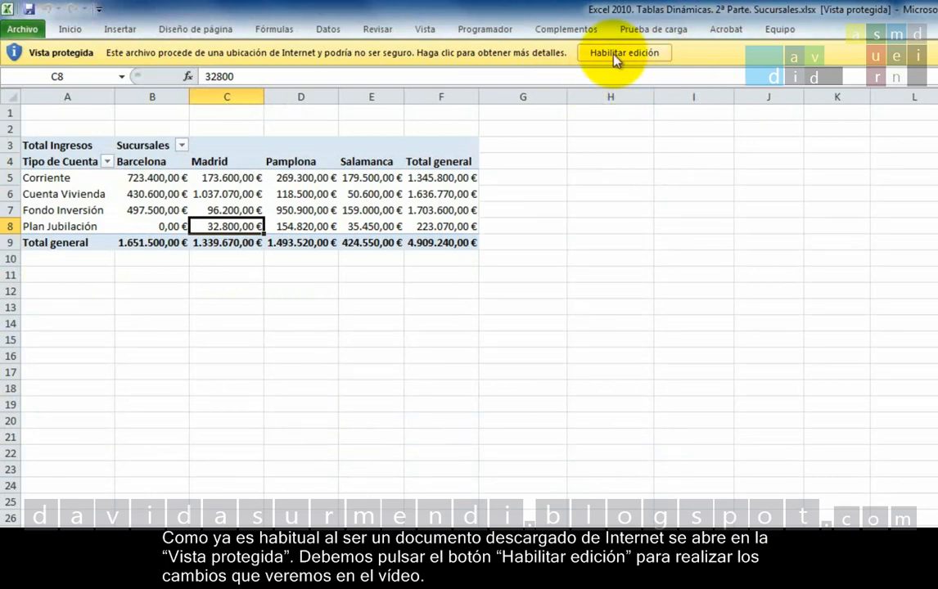
# Enable editing for the protected workbook and look through its Ingresos and Ingresos Cuentas-Sucursales sheets
pyautogui.click(615, 54)
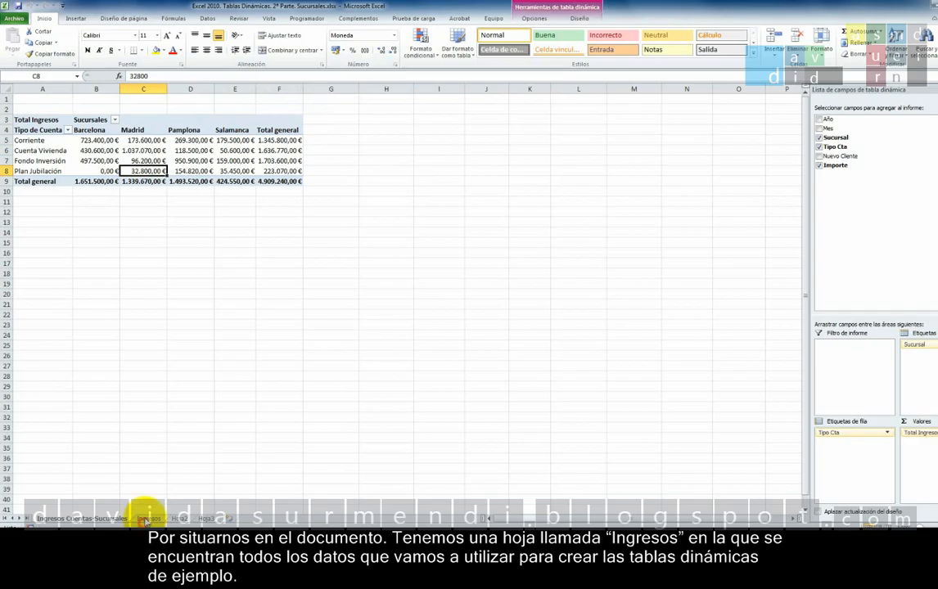
pyautogui.click(147, 519)
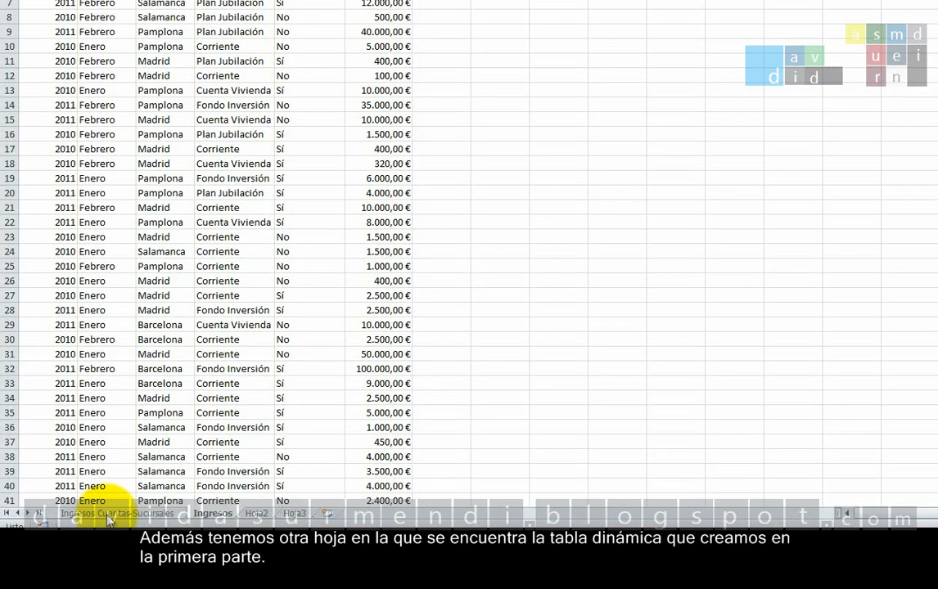
pyautogui.click(109, 515)
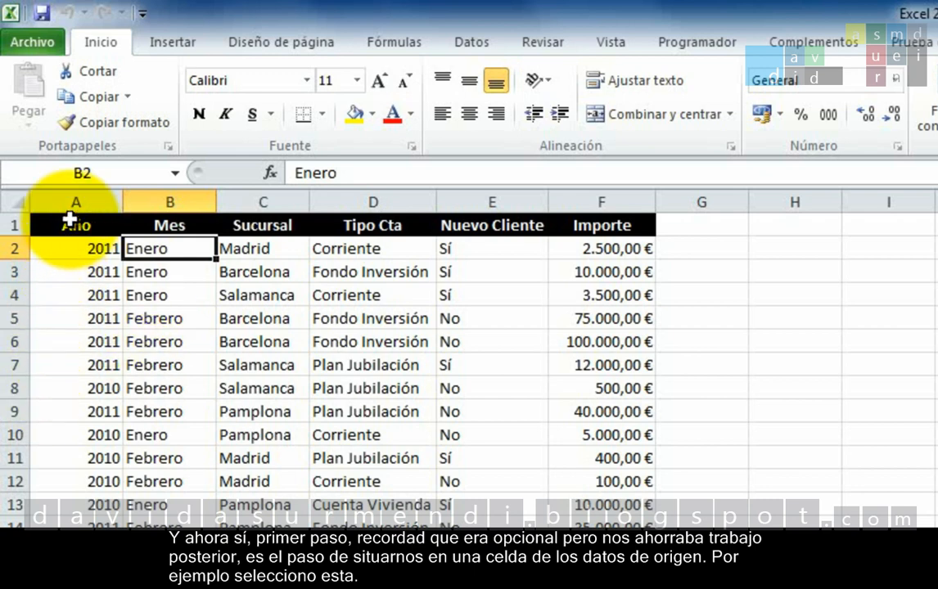
# Start a pivot table from cell A1 of the Ingresos sheet and check that source range A1:F239 covers all the data
pyautogui.click(70, 222)
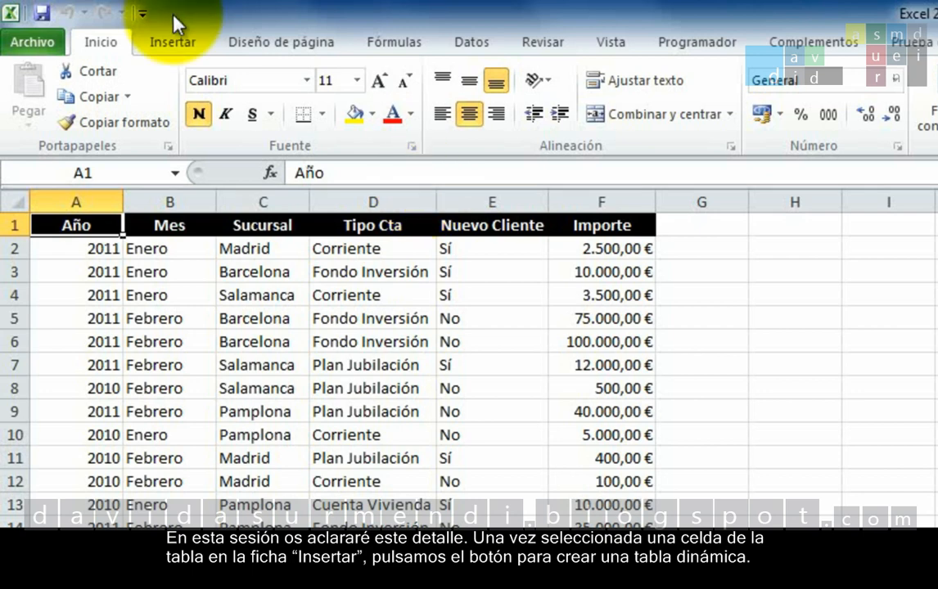
pyautogui.click(141, 42)
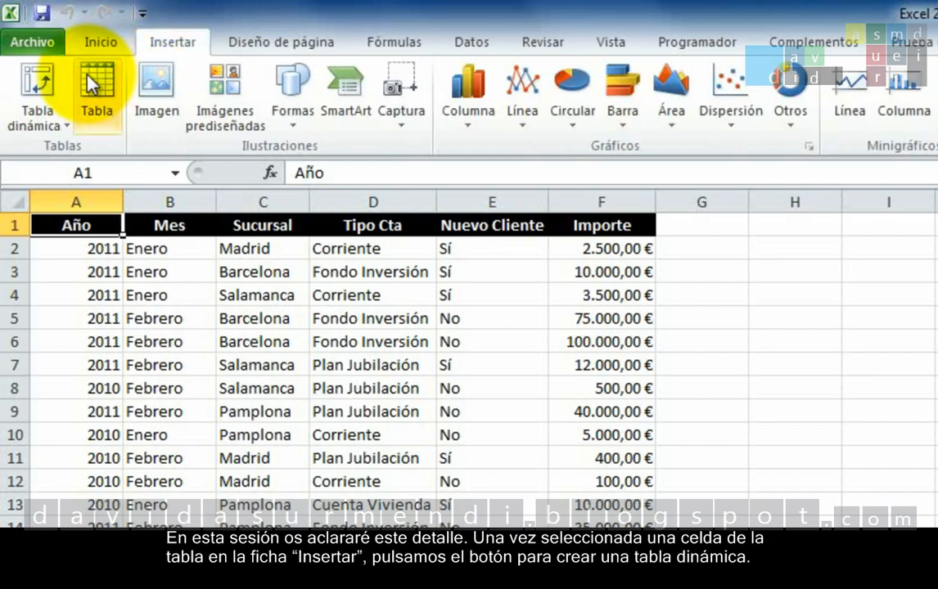
pyautogui.click(36, 75)
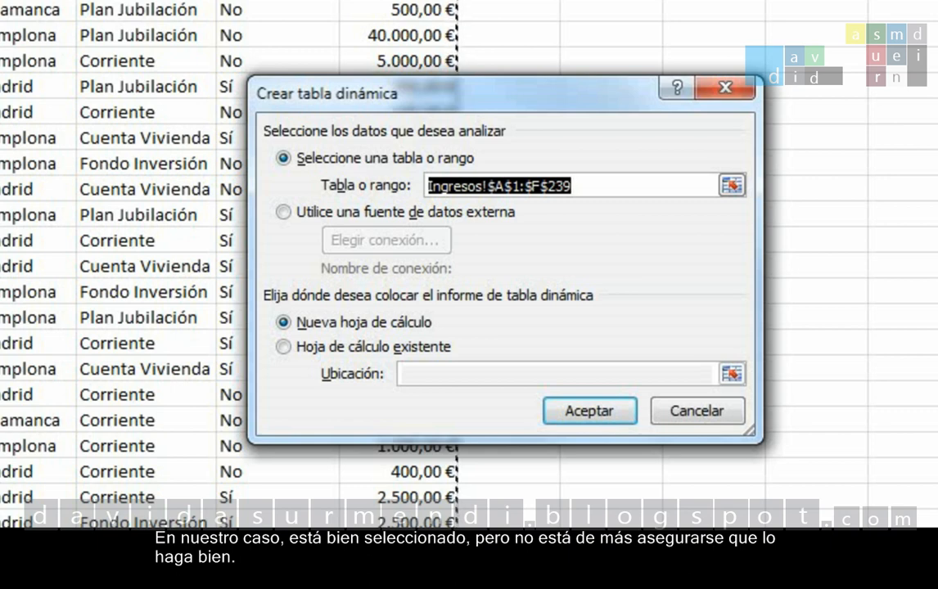
pyautogui.scroll(-4, 115, 176)
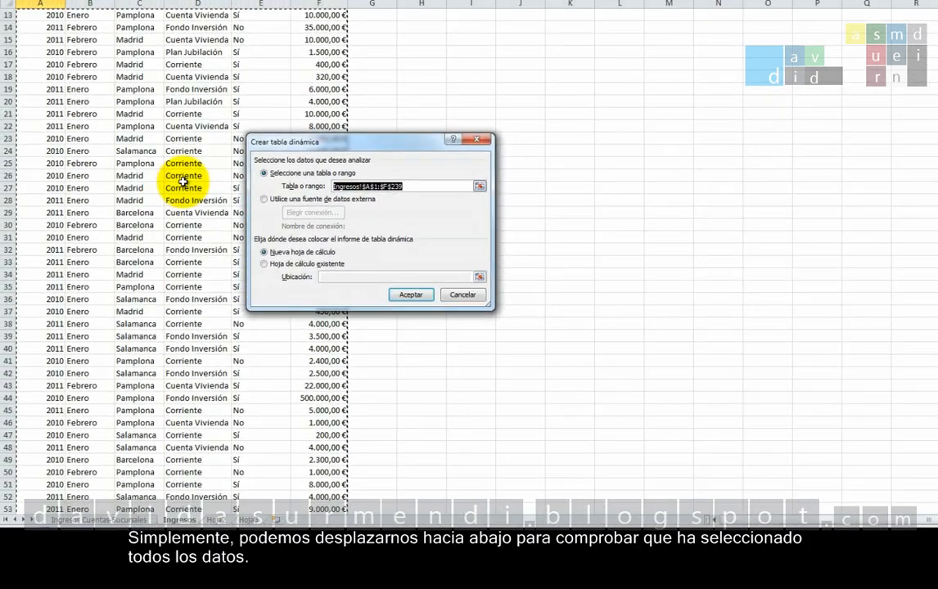
pyautogui.scroll(-5, 184, 182)
pyautogui.scroll(-20, 183, 182)
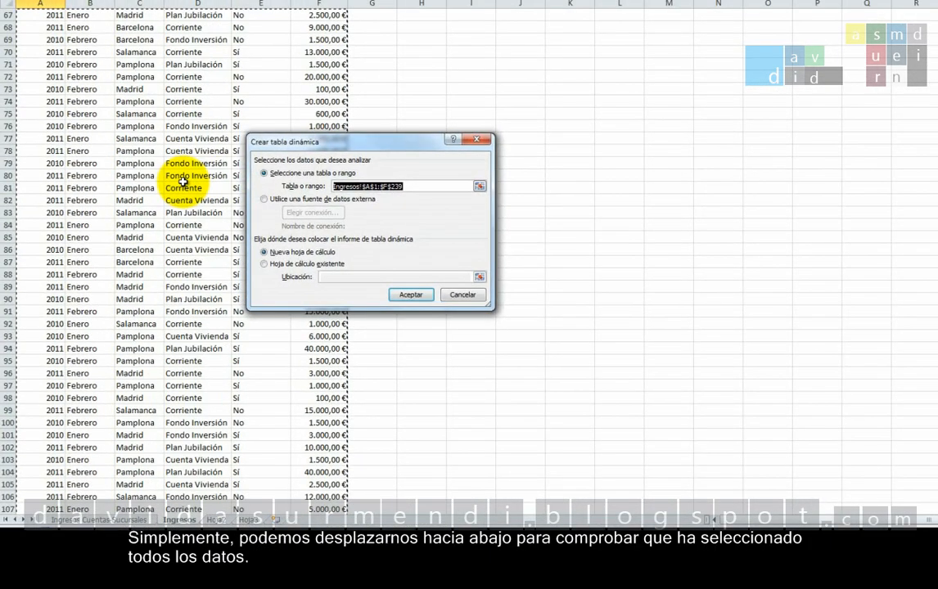
pyautogui.scroll(-20, 183, 181)
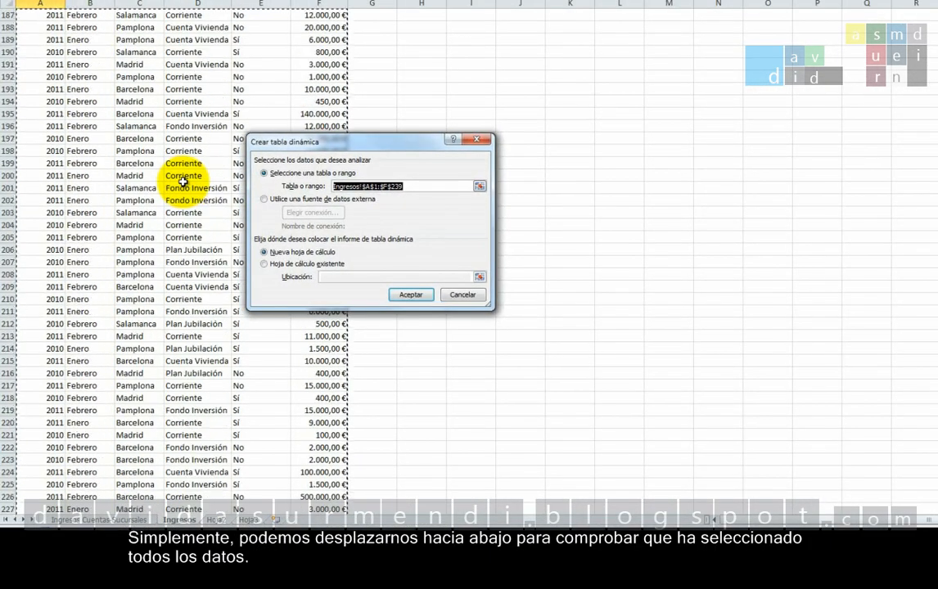
pyautogui.scroll(20, 184, 182)
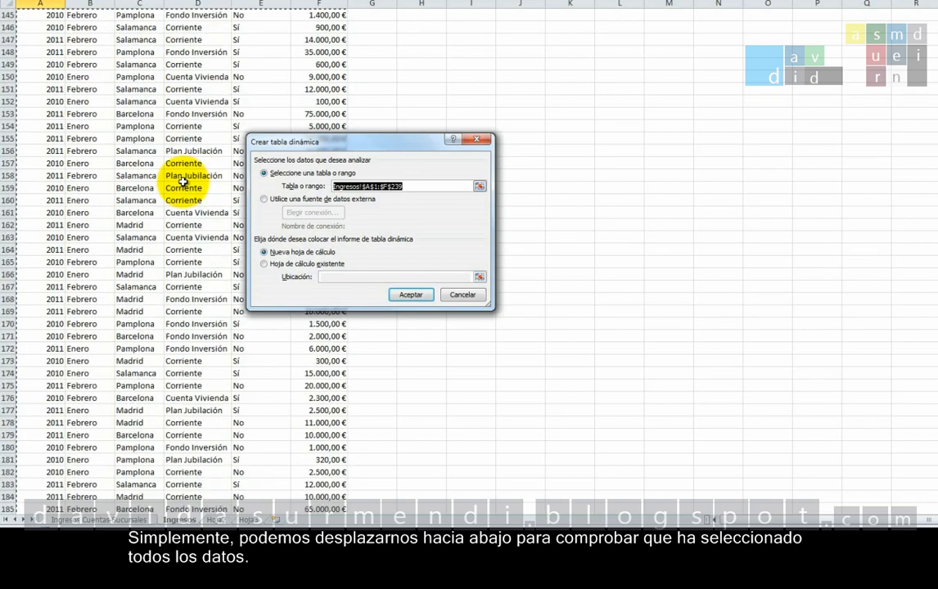
pyautogui.scroll(20, 184, 182)
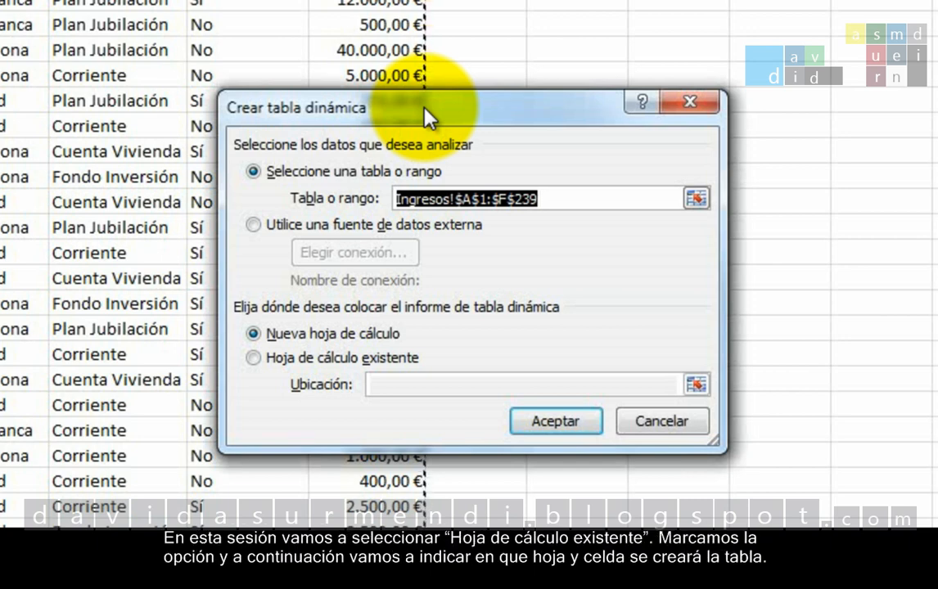
# Create the pivot table on the existing sheet Ingresos Cuentas-Sucursales at cell A15
pyautogui.click(254, 361)
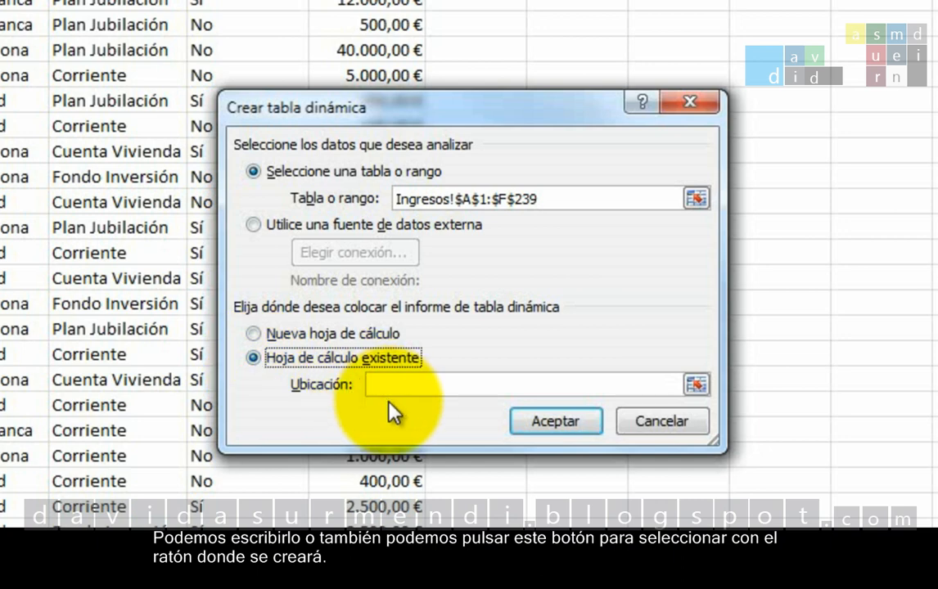
pyautogui.click(695, 384)
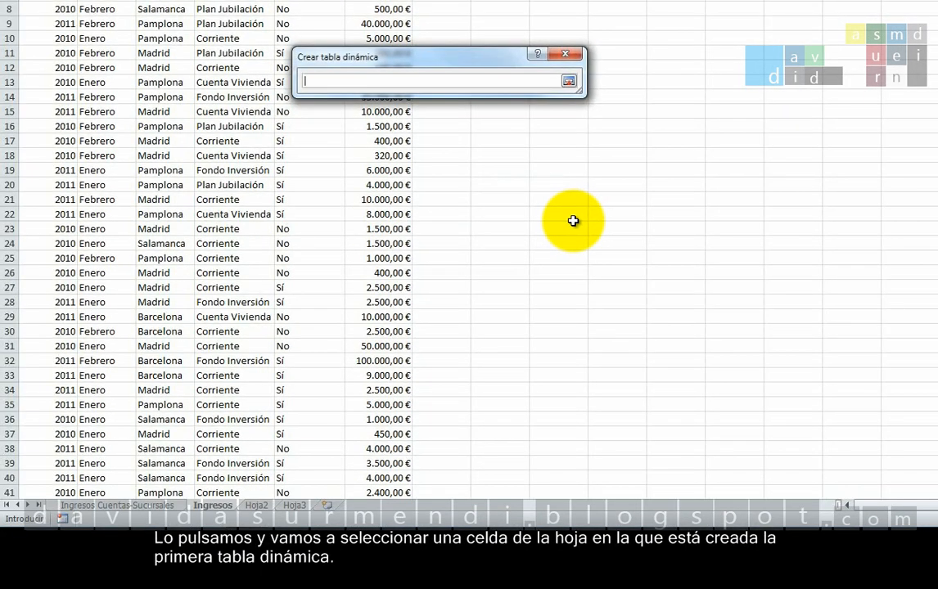
pyautogui.click(164, 505)
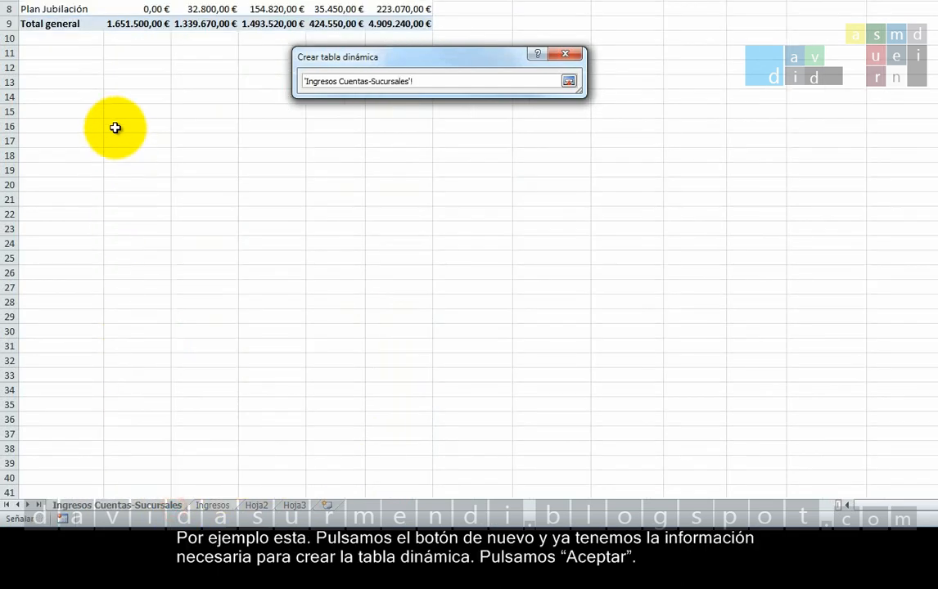
pyautogui.click(70, 126)
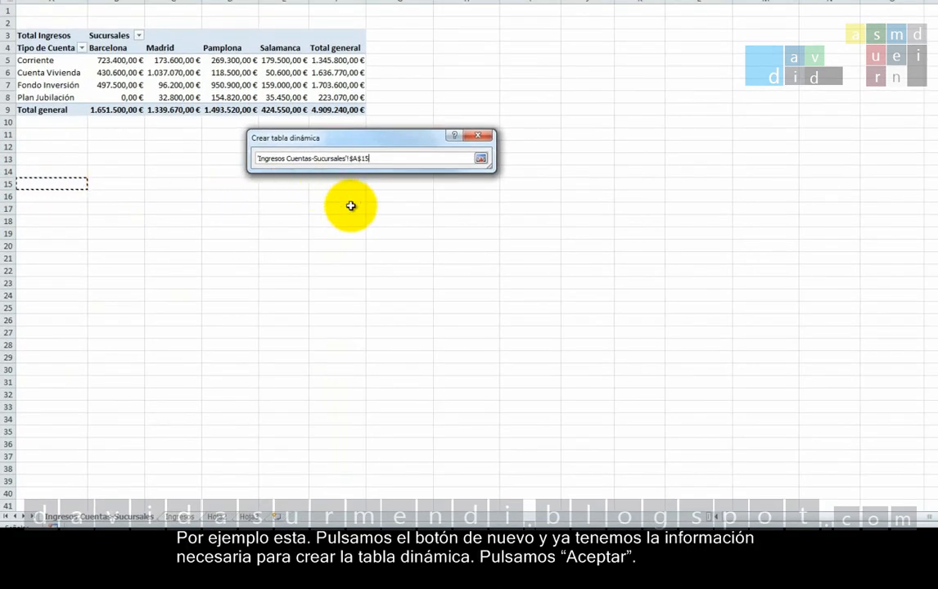
pyautogui.click(479, 159)
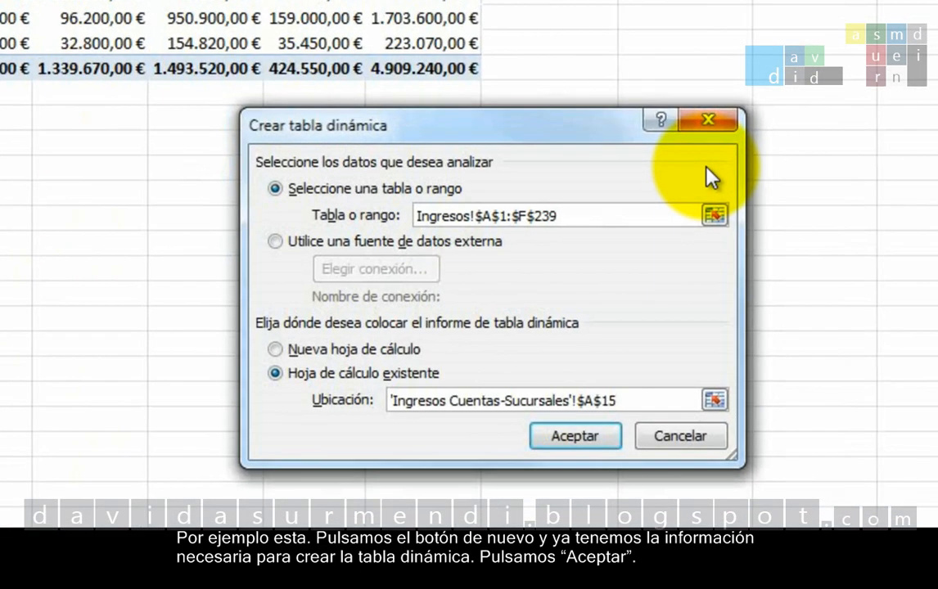
pyautogui.click(604, 437)
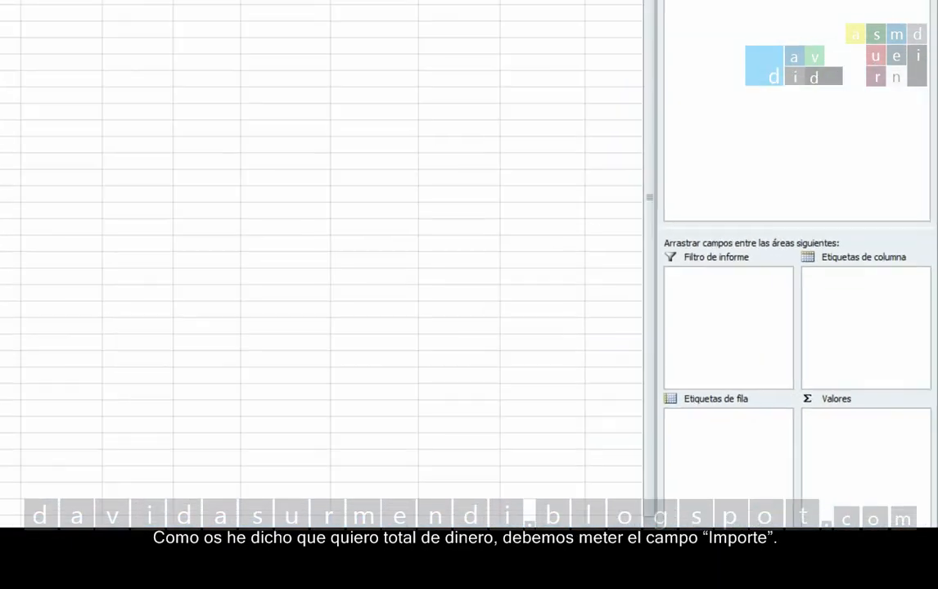
# Add Importe to the new pivot table's values and Sucursal to its column labels
pyautogui.moveTo(799, 120); pyautogui.dragTo(858, 472)
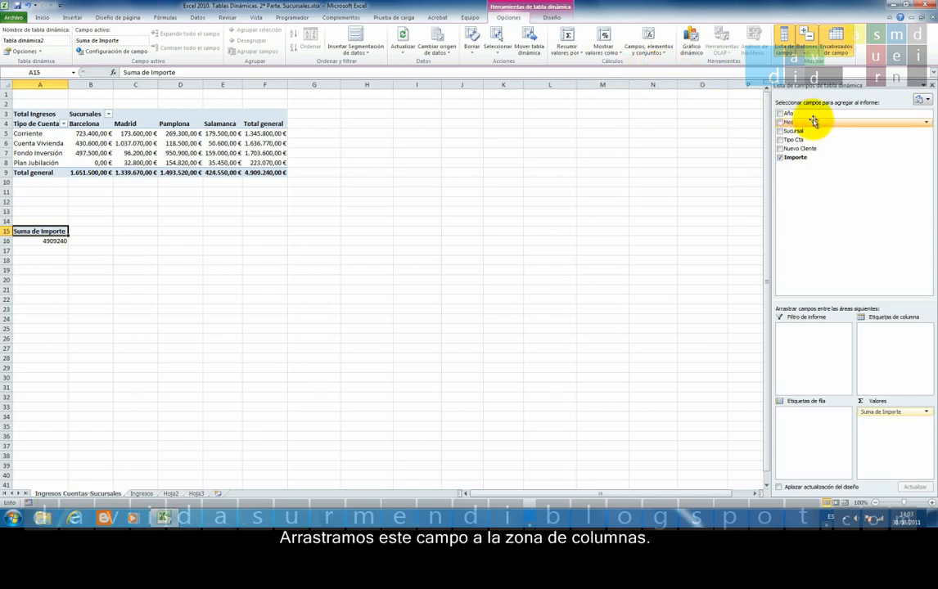
pyautogui.moveTo(815, 131); pyautogui.dragTo(880, 331)
pyautogui.moveTo(181, 132)
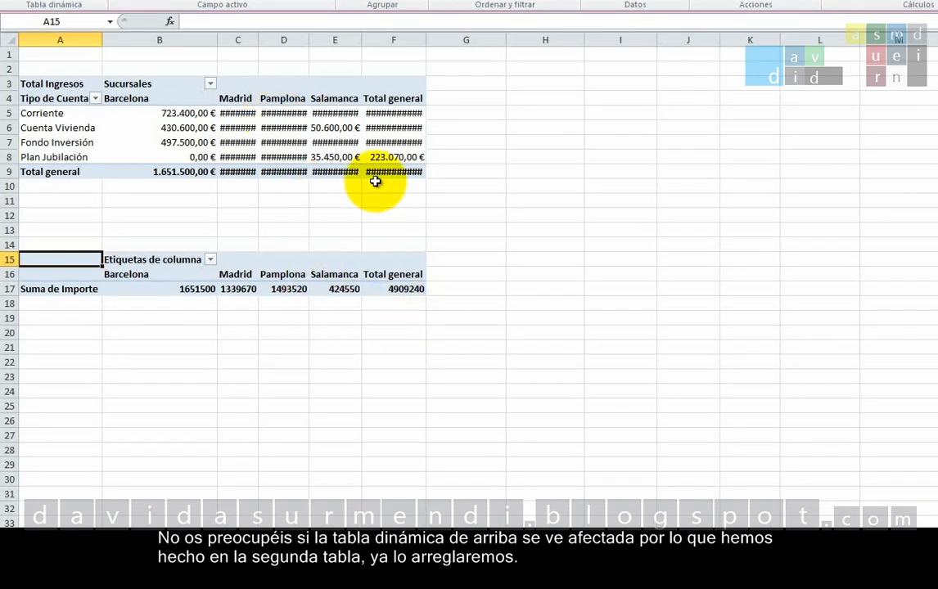
pyautogui.moveTo(279, 132)
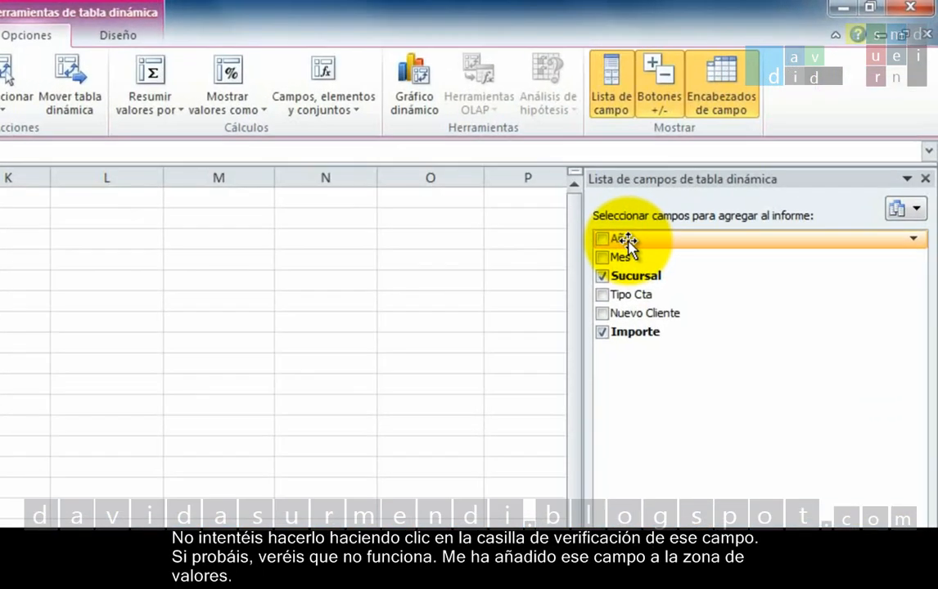
# Add Año to the pivot table's row labels instead of the values, with Mes nested below it
pyautogui.click(603, 239)
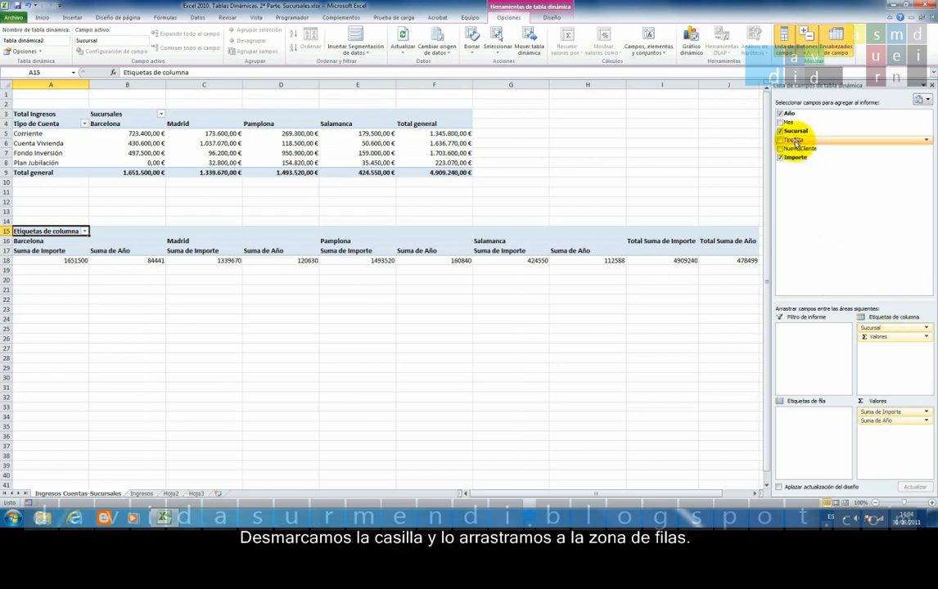
pyautogui.click(779, 112)
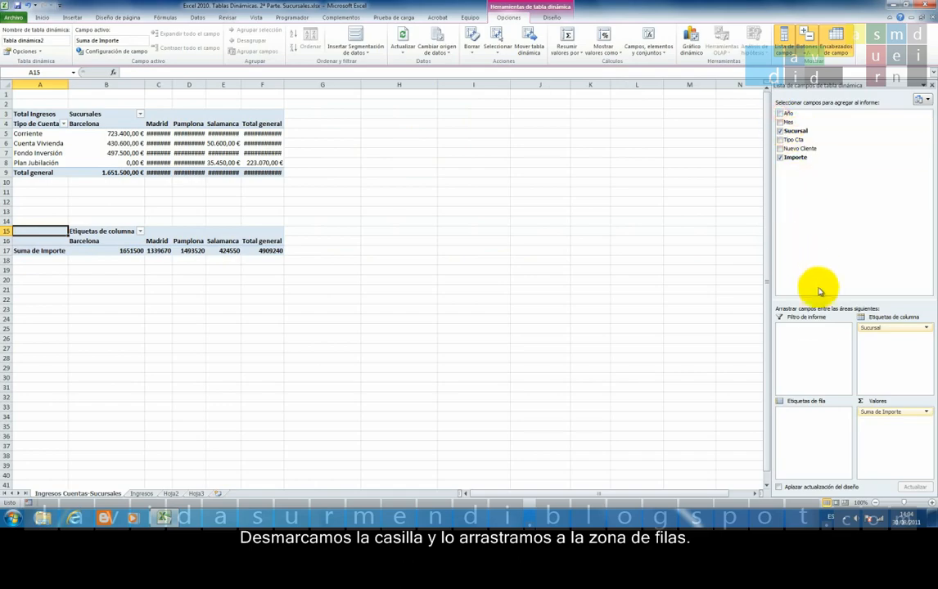
pyautogui.moveTo(793, 112); pyautogui.dragTo(807, 417)
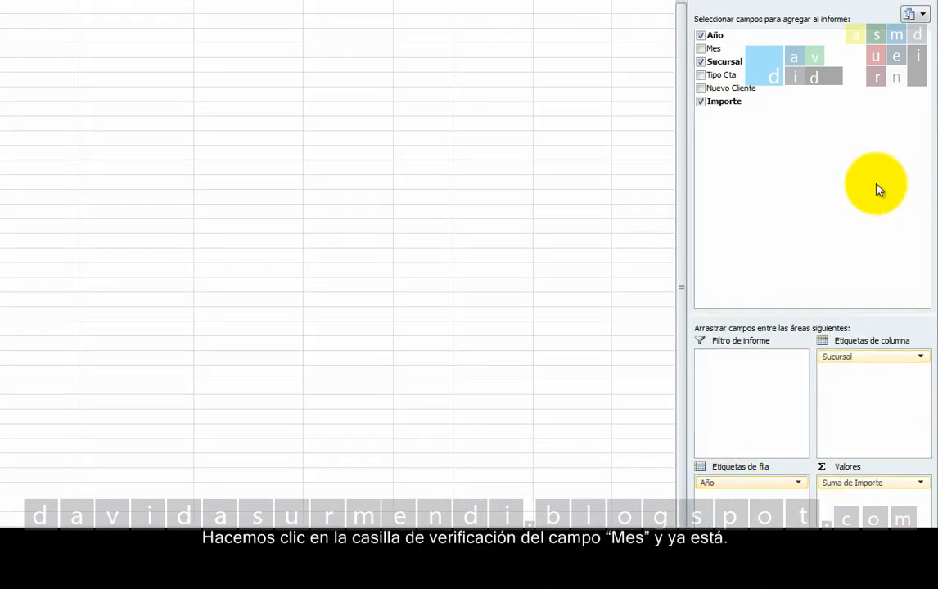
pyautogui.click(700, 49)
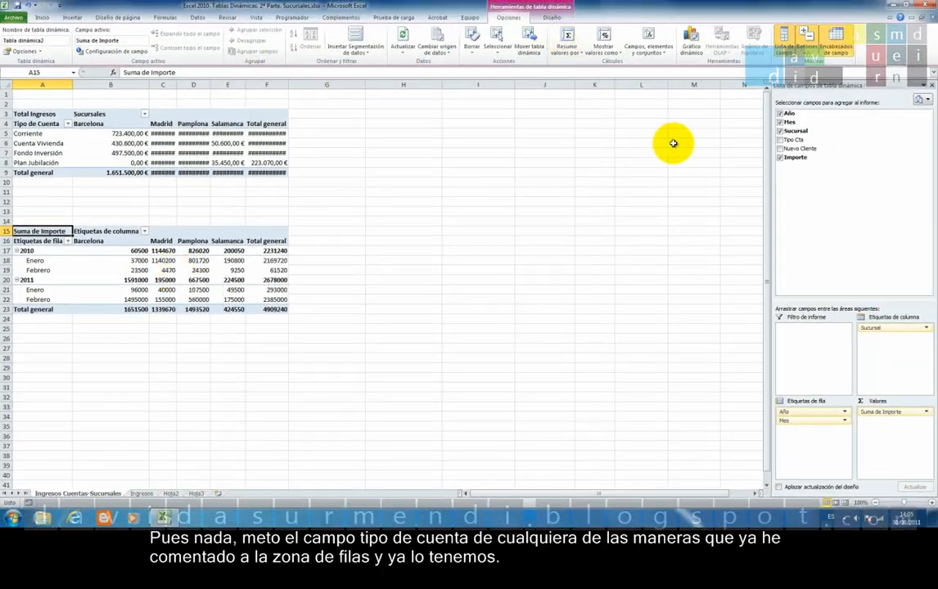
# Try Tipo Cta as a third row label below Mes, and remove it from the pivot table again
pyautogui.moveTo(792, 140); pyautogui.dragTo(802, 431)
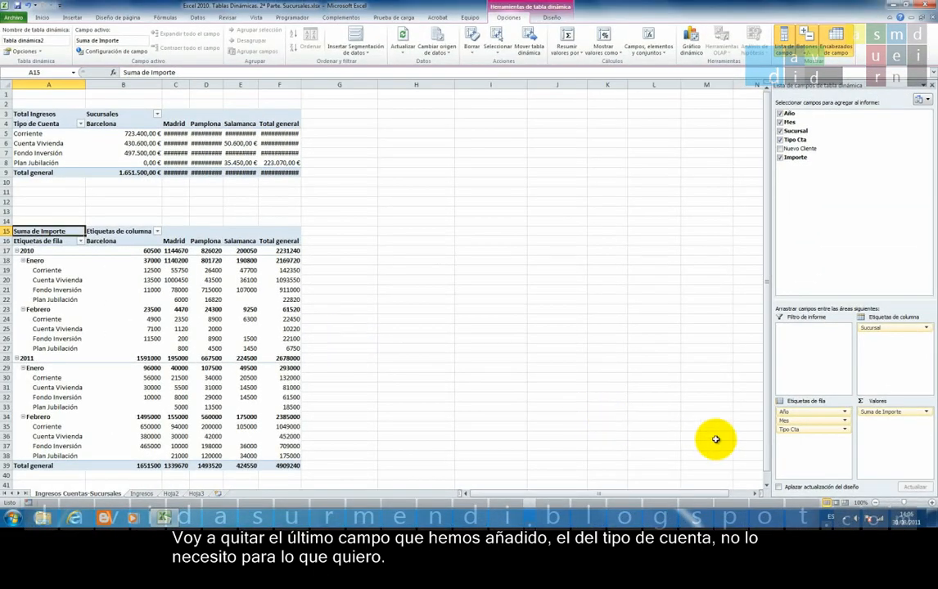
pyautogui.moveTo(787, 429); pyautogui.dragTo(736, 415)
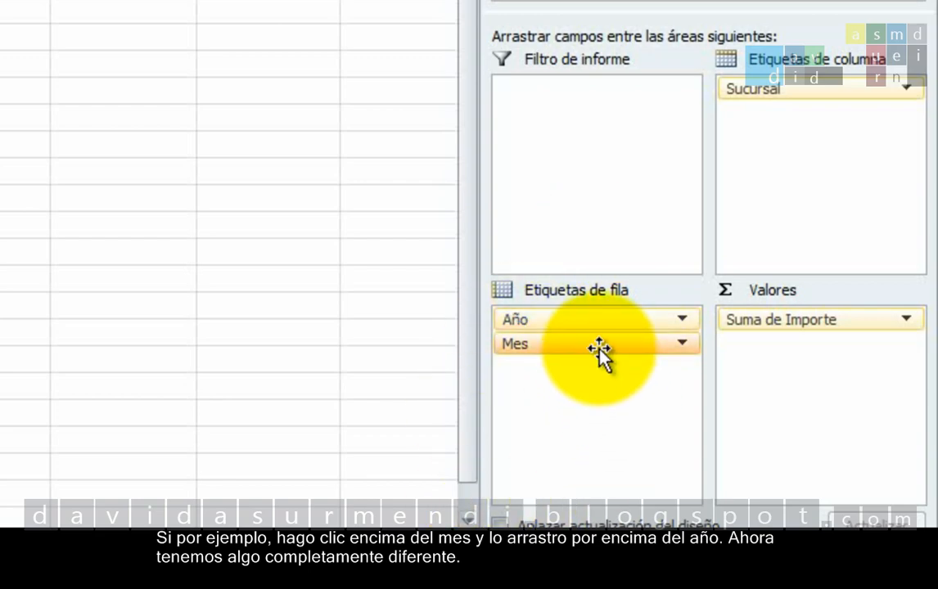
# Try placing Mes above Año in the row labels, and move Mes back to the end
pyautogui.moveTo(599, 350); pyautogui.dragTo(601, 310)
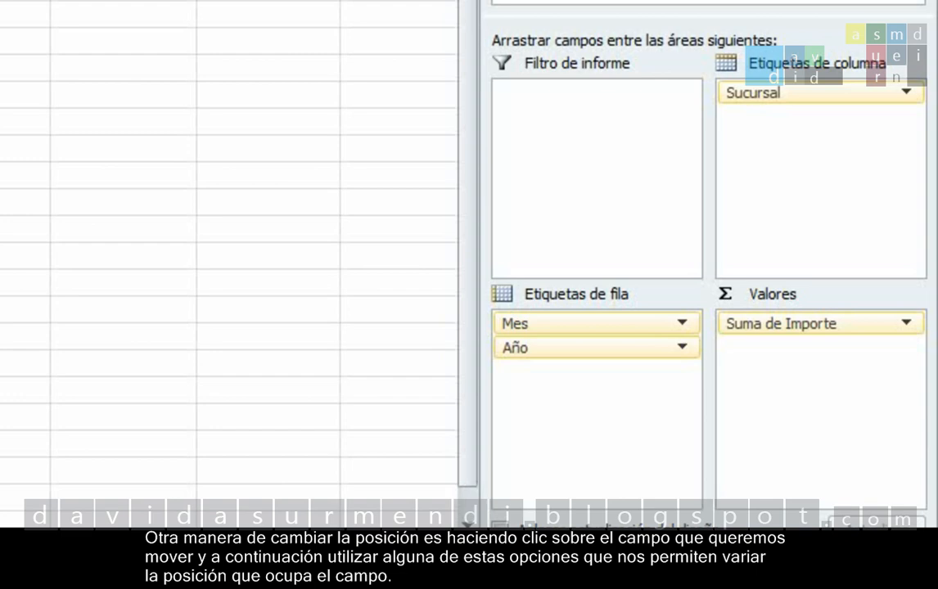
pyautogui.click(526, 323)
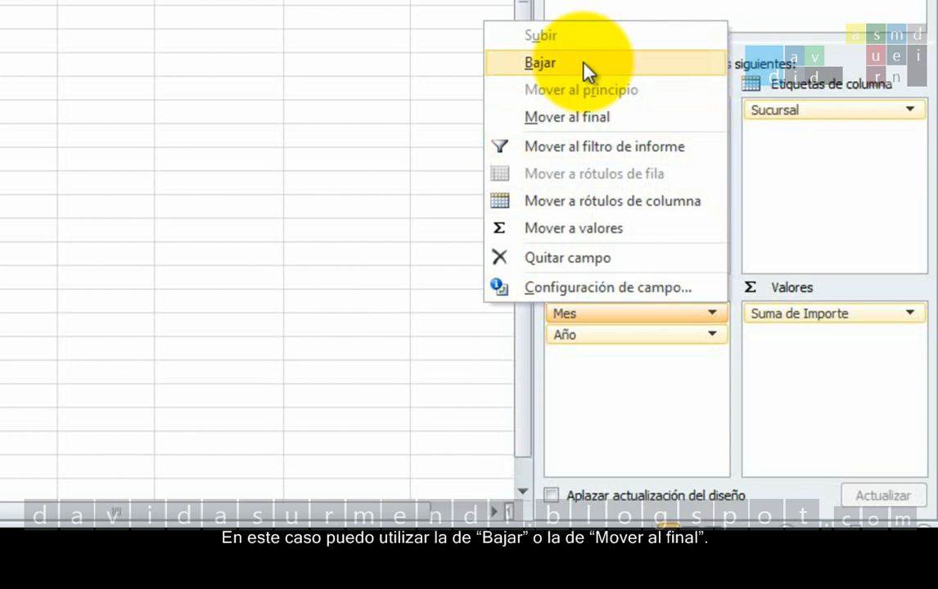
pyautogui.click(587, 121)
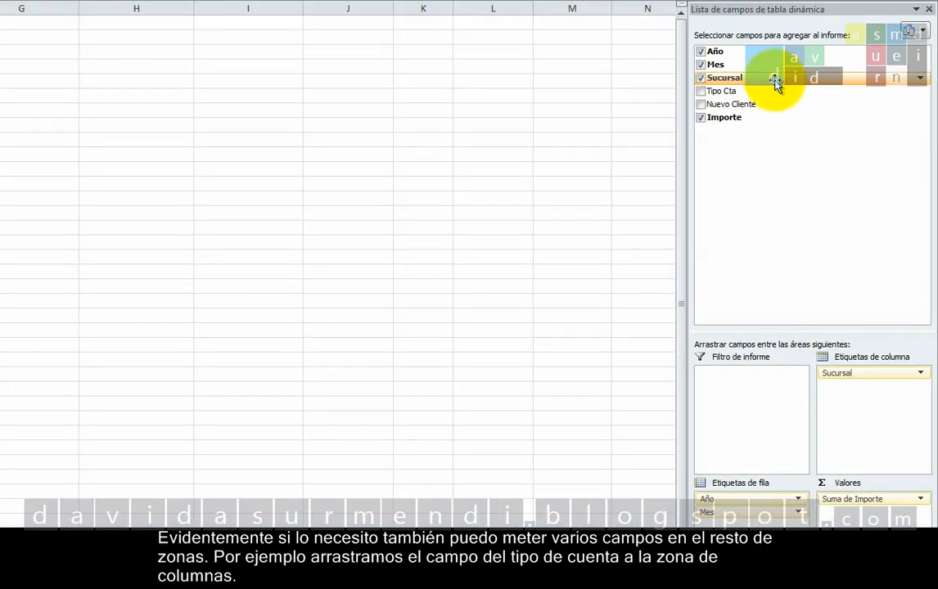
# Add Tipo Cta to the lower pivot table's column labels and place it above Sucursal
pyautogui.moveTo(775, 90); pyautogui.dragTo(866, 391)
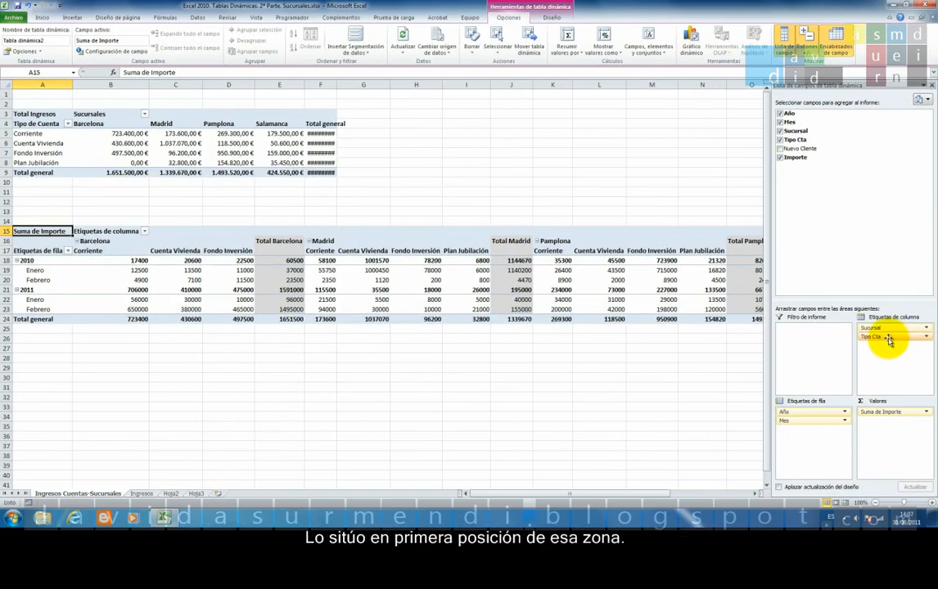
pyautogui.moveTo(889, 338); pyautogui.dragTo(892, 327)
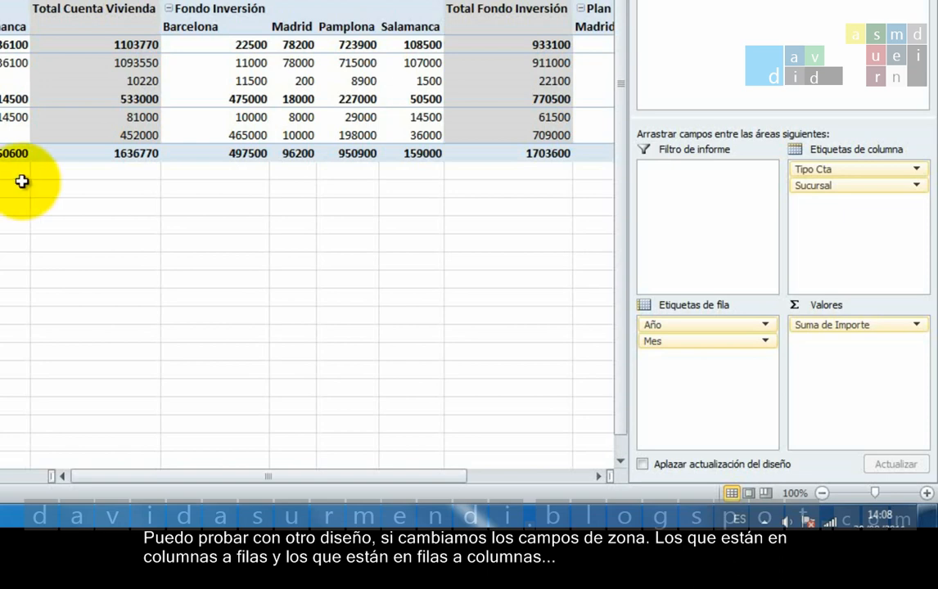
# Swap the pivot table's axes: move Tipo Cta and Sucursal to the row labels, and Año and Mes to the column labels
pyautogui.moveTo(878, 168); pyautogui.dragTo(740, 357)
pyautogui.moveTo(823, 170); pyautogui.dragTo(724, 374)
pyautogui.moveTo(703, 325); pyautogui.dragTo(839, 196)
pyautogui.moveTo(722, 325); pyautogui.dragTo(843, 245)
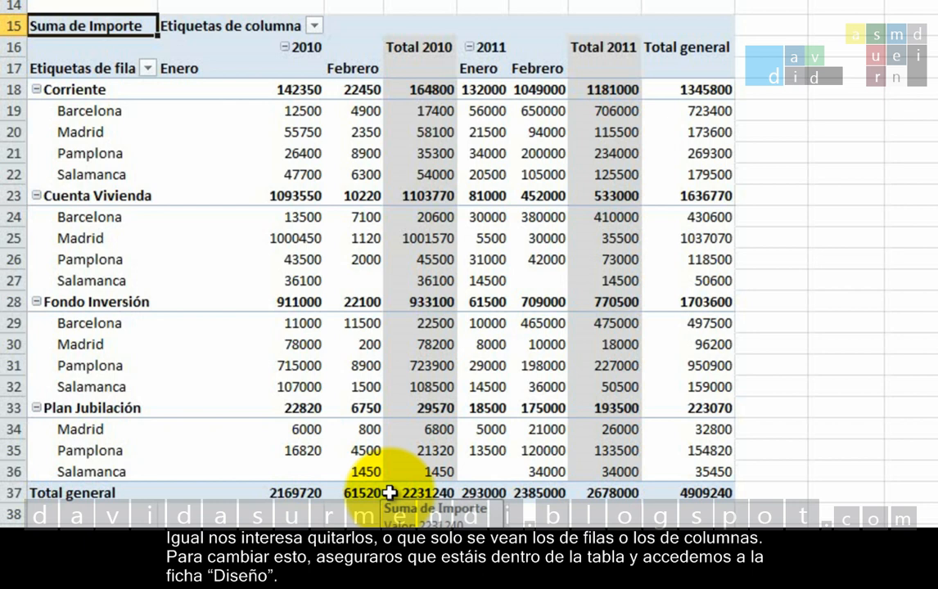
# Turn off the lower pivot table's grand totals for both rows and columns
pyautogui.click(462, 212)
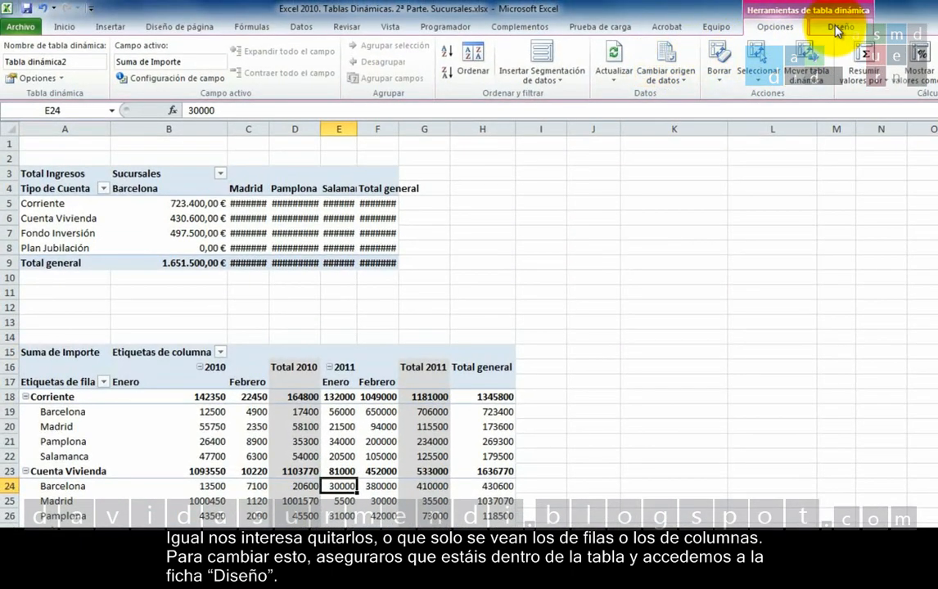
pyautogui.click(837, 29)
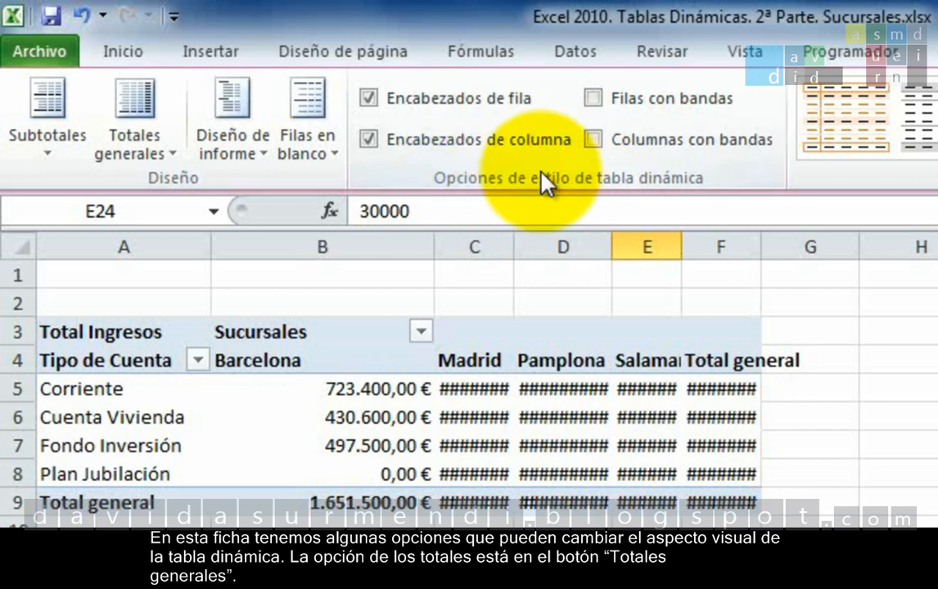
pyautogui.click(164, 151)
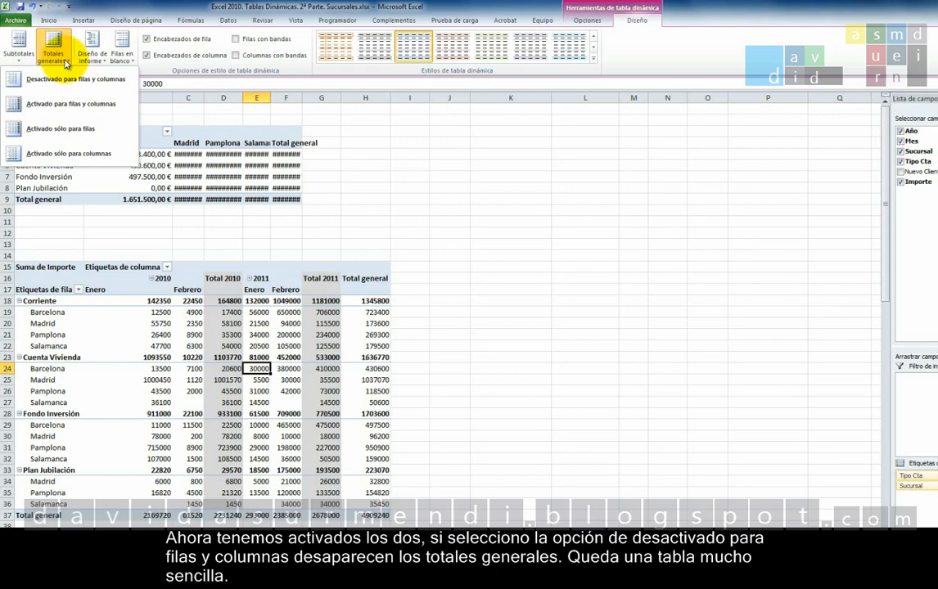
pyautogui.click(57, 79)
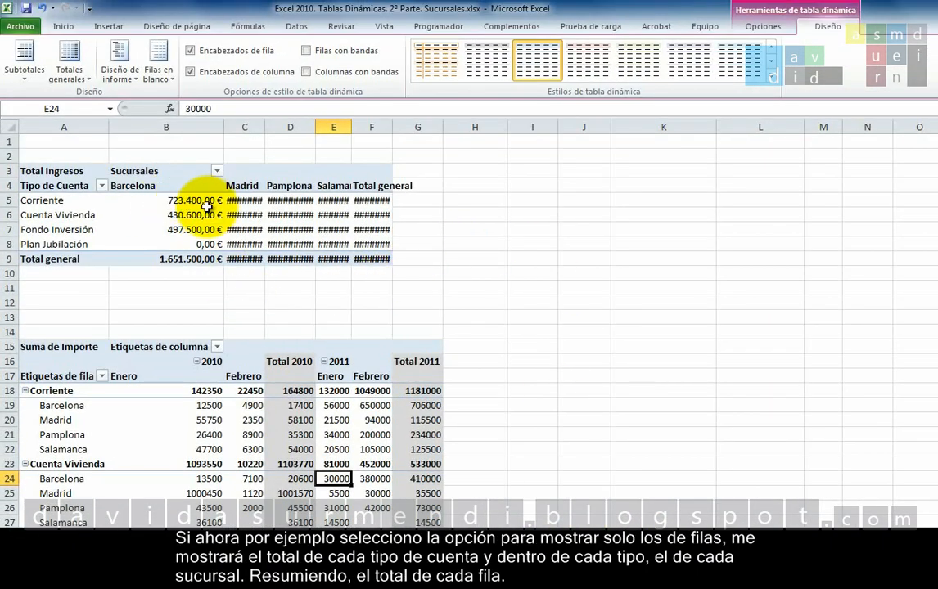
# Show the lower pivot table's grand totals for rows only
pyautogui.click(68, 72)
pyautogui.click(86, 167)
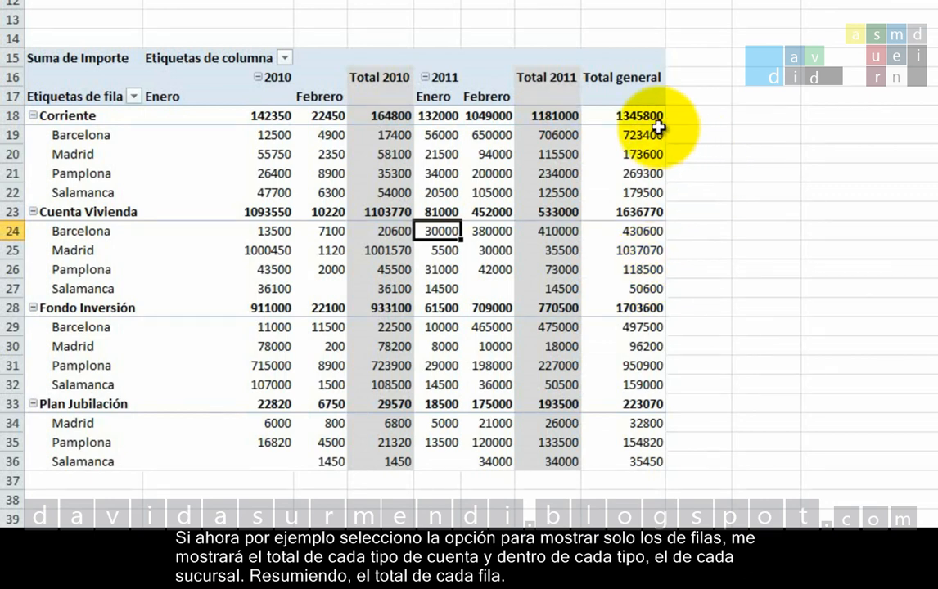
pyautogui.moveTo(658, 133)
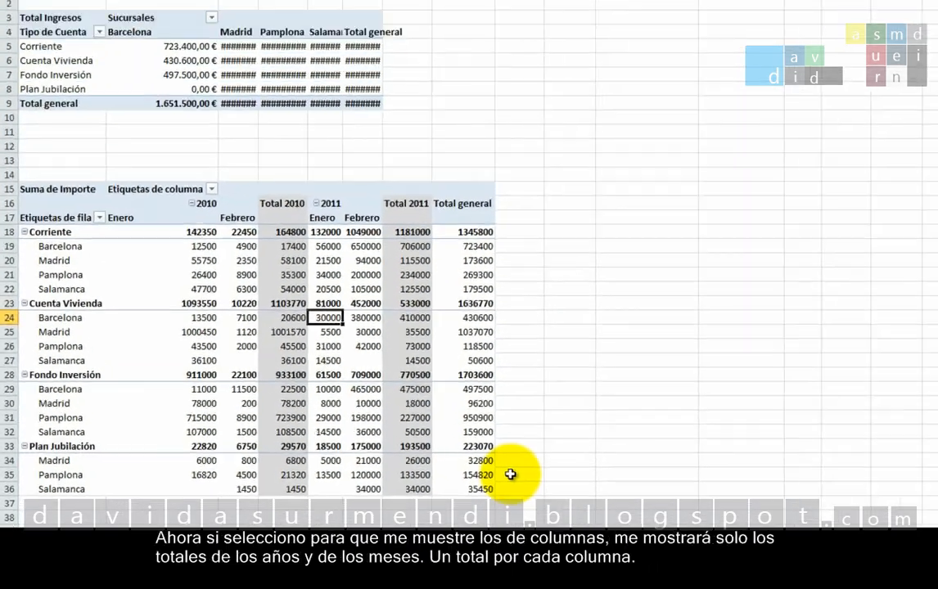
# Try grand totals for columns only, and turn them back on for both rows and columns
pyautogui.click(56, 55)
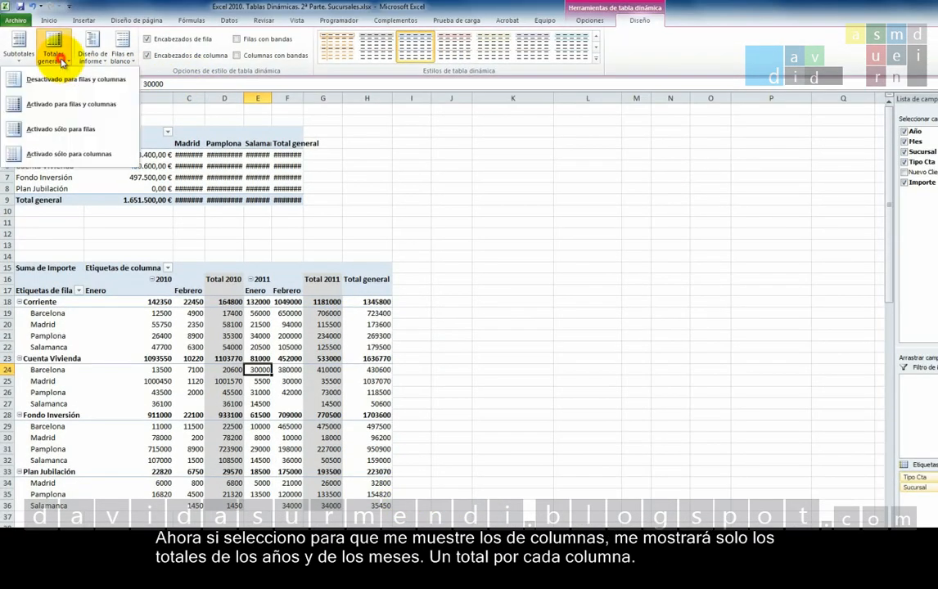
pyautogui.click(61, 153)
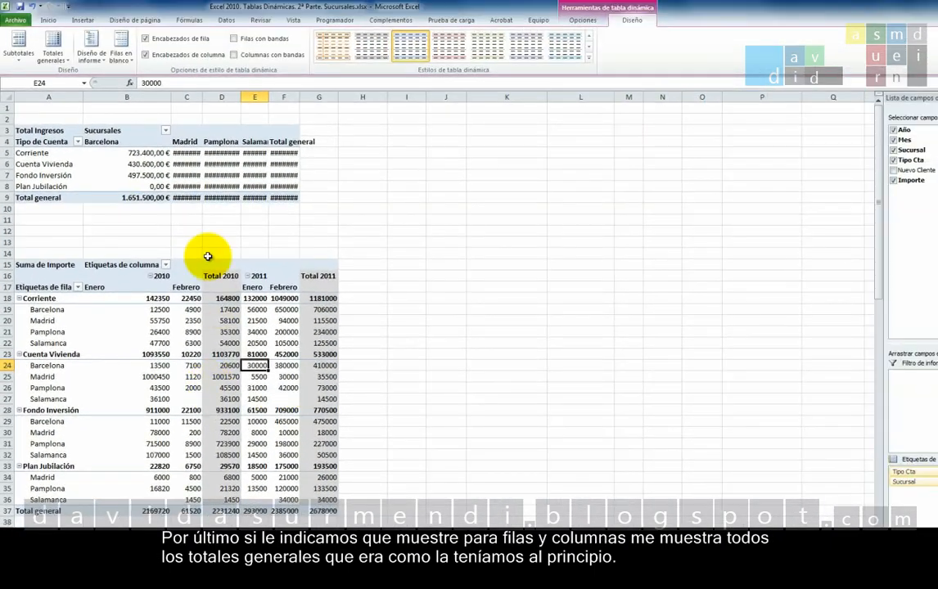
pyautogui.click(54, 48)
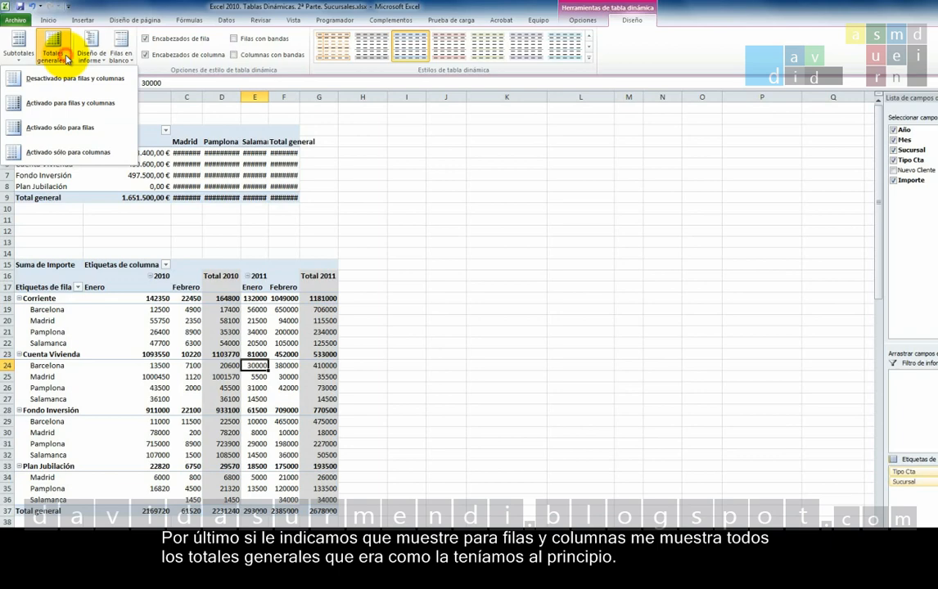
pyautogui.click(59, 105)
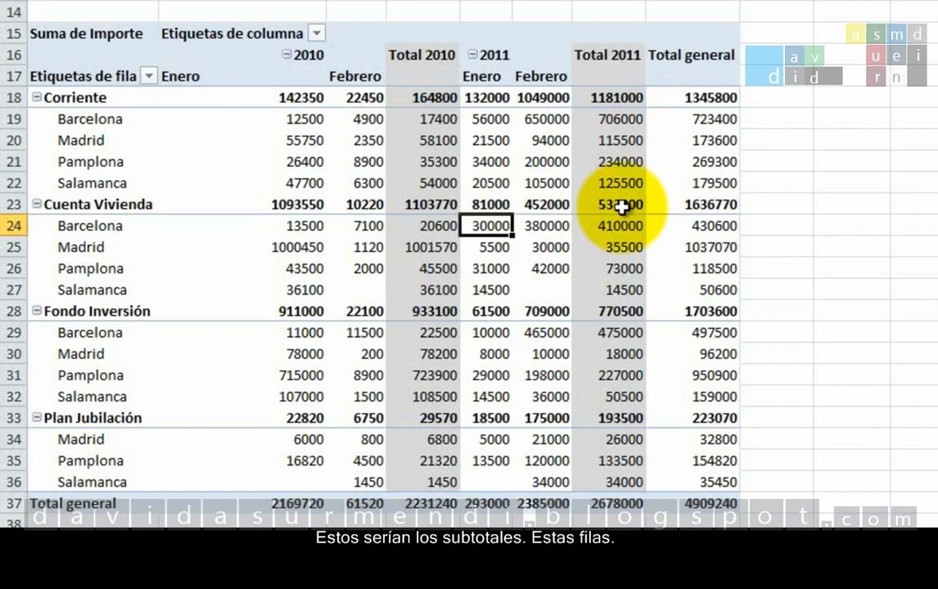
# Hide all subtotals in the lower pivot table
pyautogui.moveTo(622, 207)
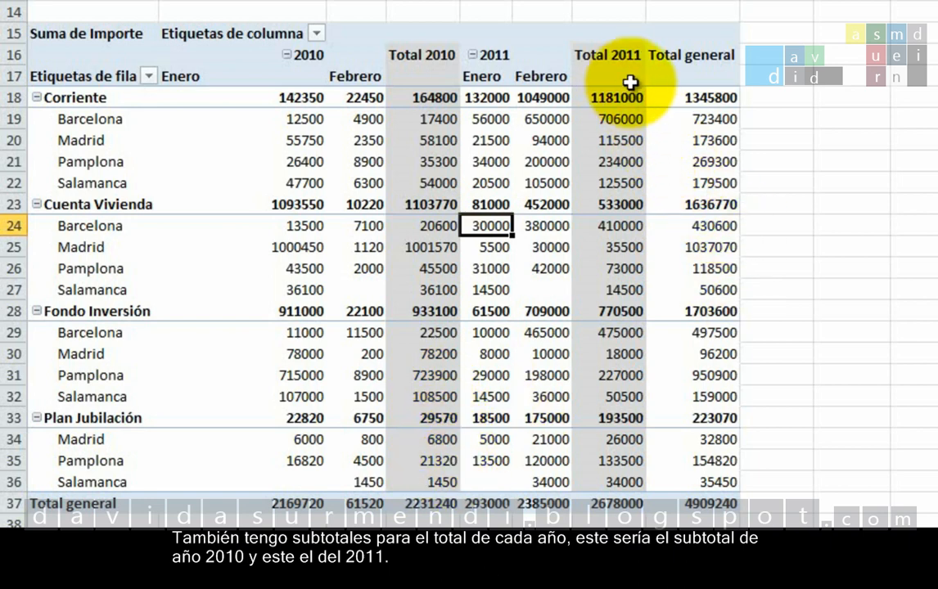
pyautogui.moveTo(641, 433)
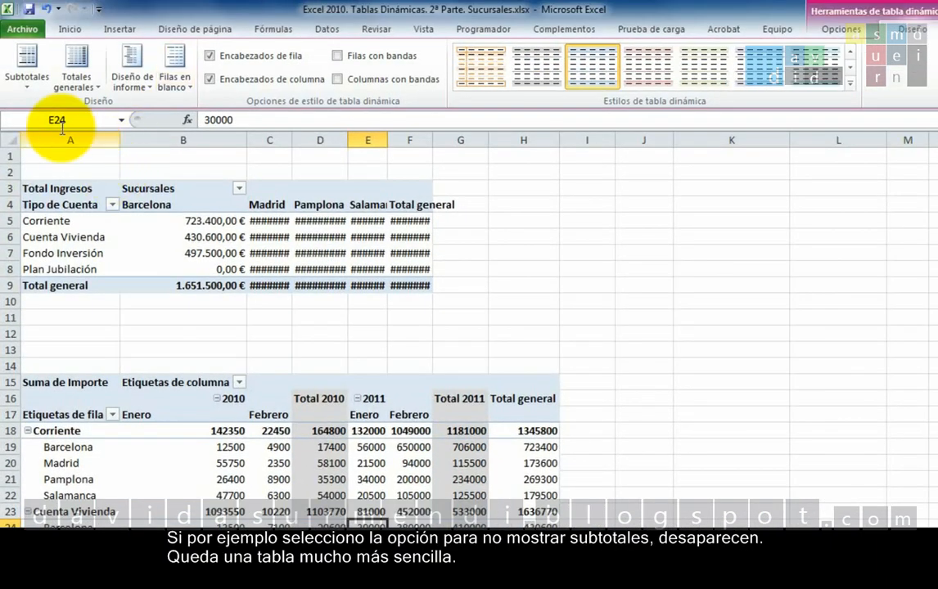
pyautogui.click(24, 79)
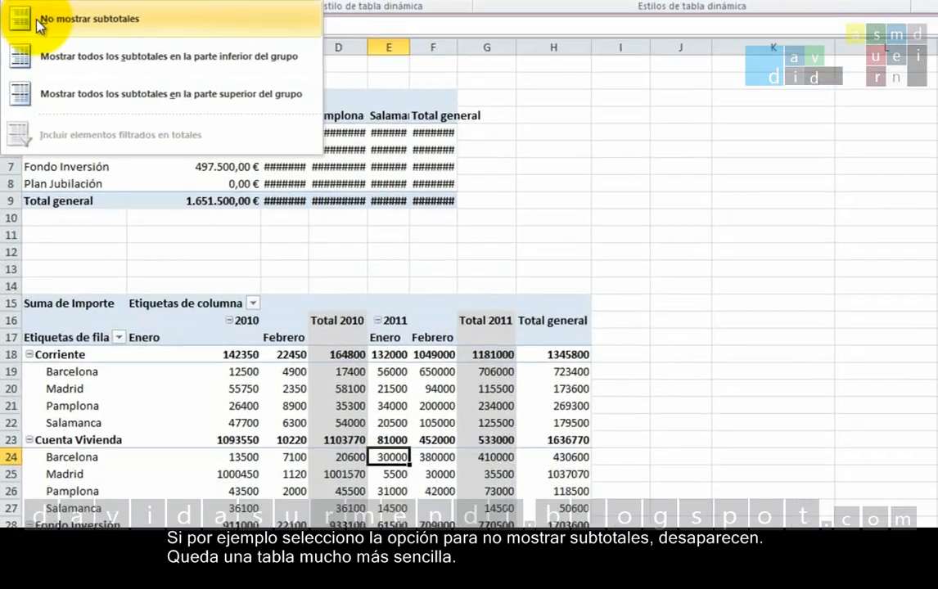
pyautogui.click(82, 113)
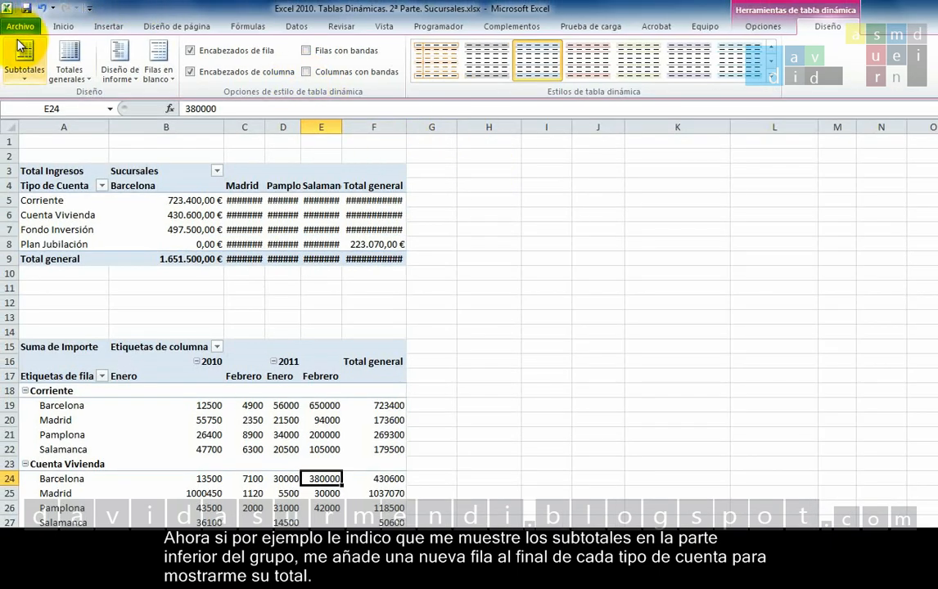
# Try showing all subtotals at the bottom of each group, and return them to the top of each group
pyautogui.click(21, 72)
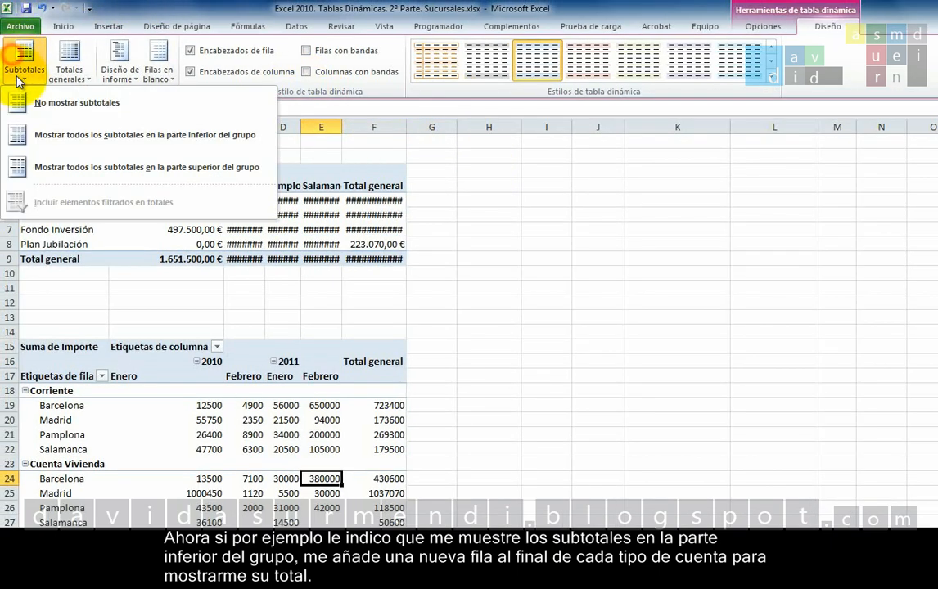
pyautogui.click(58, 134)
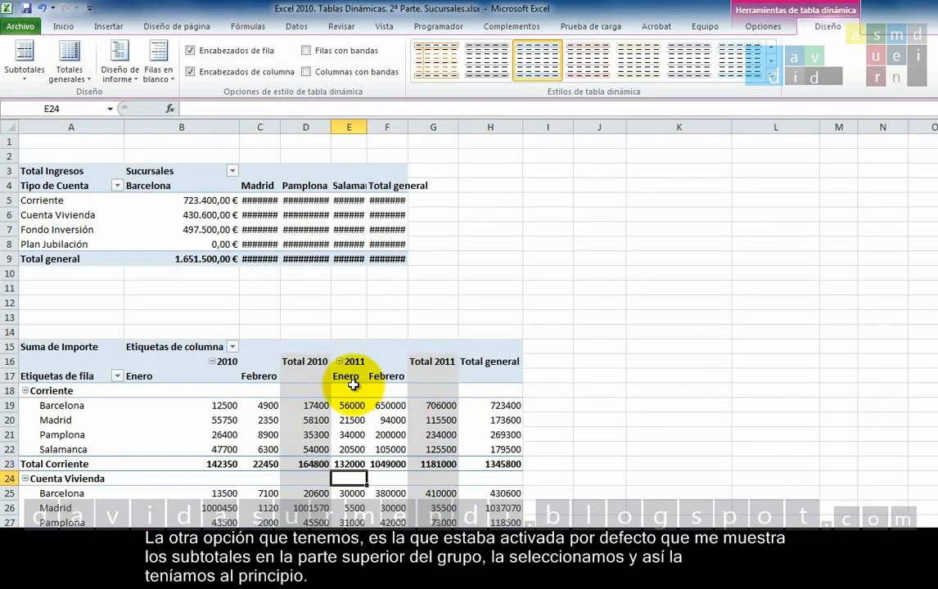
pyautogui.click(25, 61)
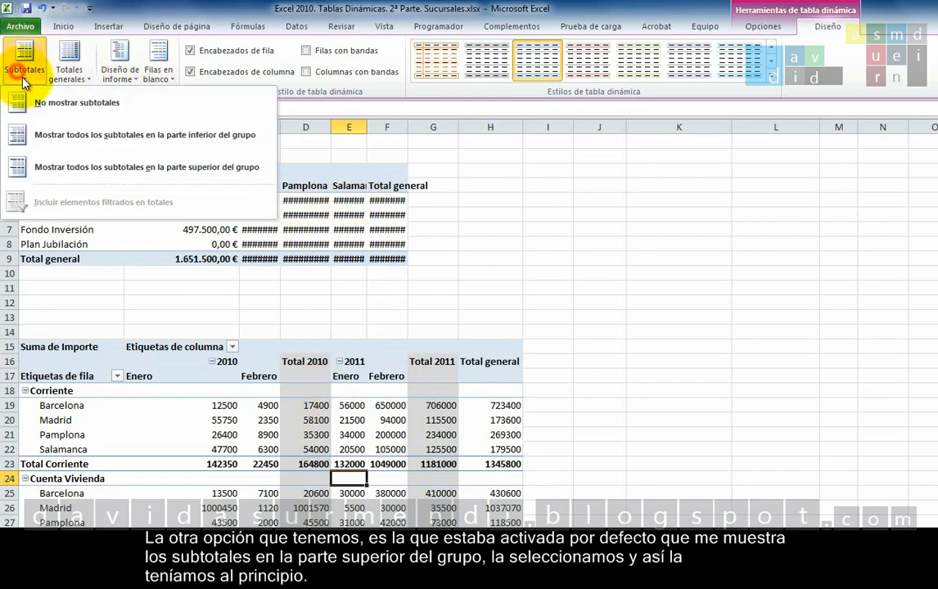
pyautogui.click(67, 161)
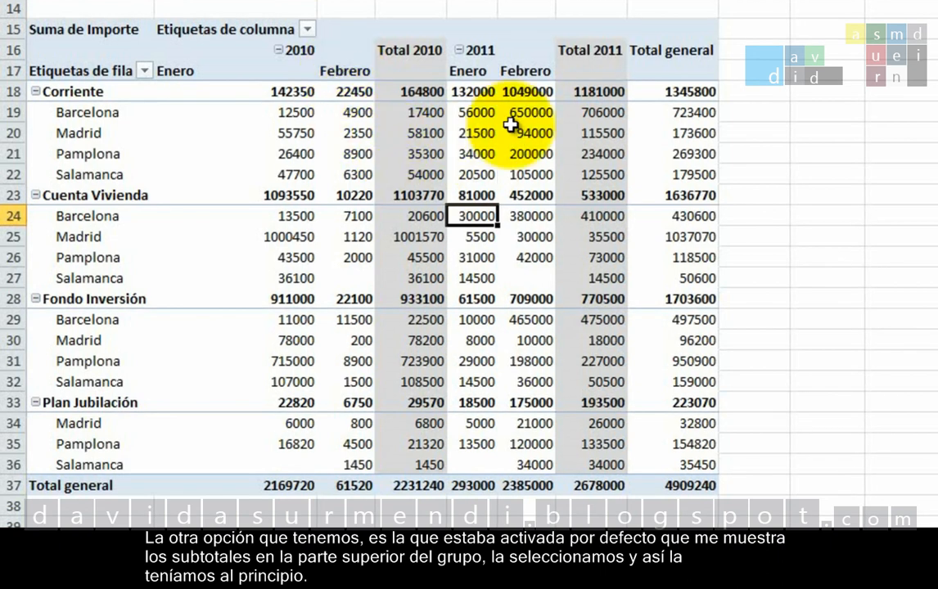
pyautogui.moveTo(511, 125)
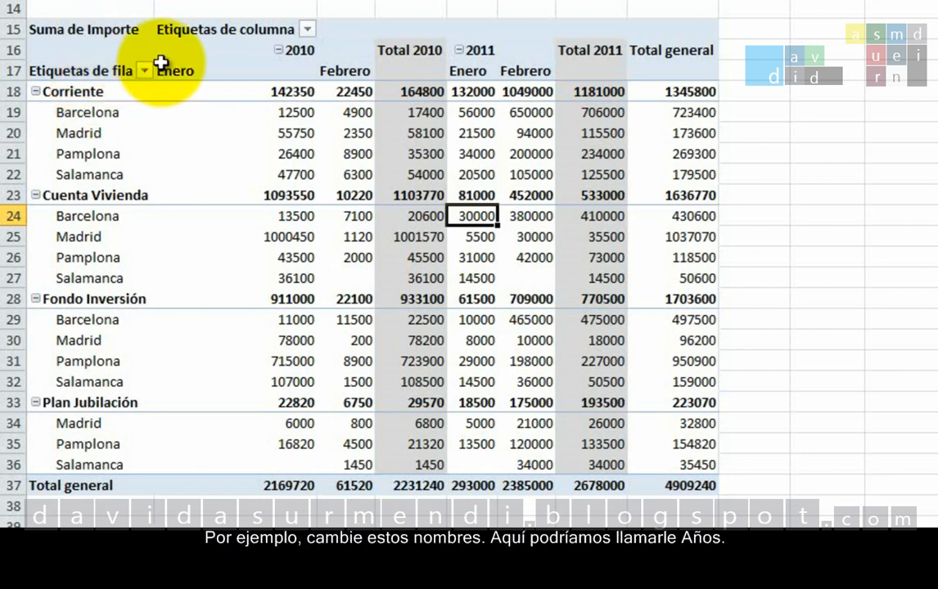
# Rename the lower pivot table's column labels heading as Años and its row labels heading as Tipos de Cuenta
pyautogui.click(220, 31)
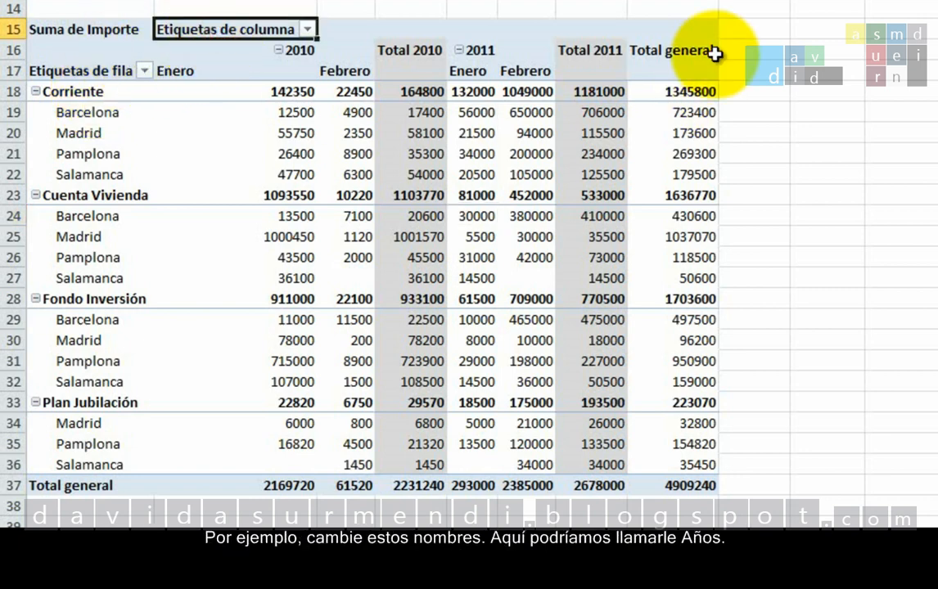
pyautogui.write('Años')
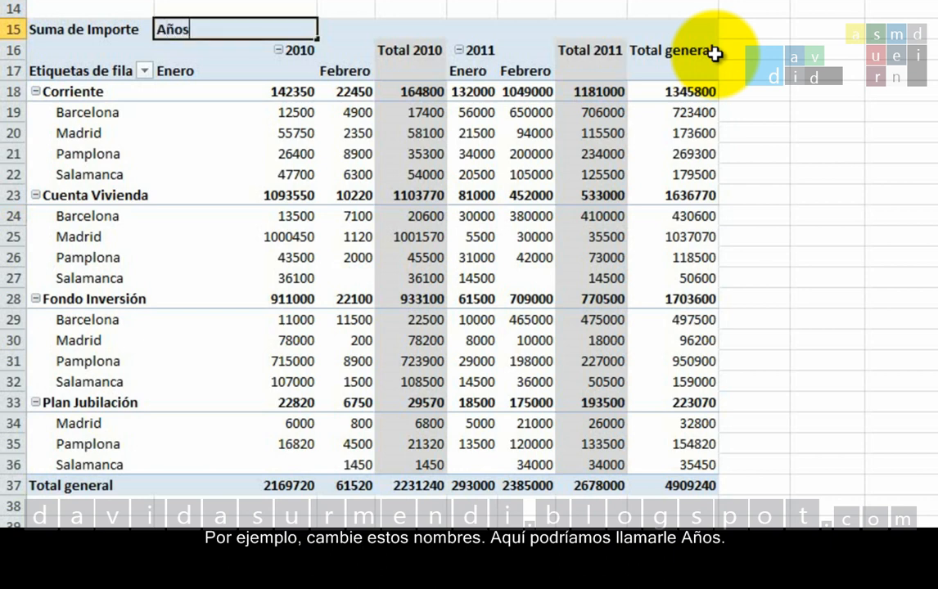
pyautogui.press('Return')
pyautogui.click(109, 71)
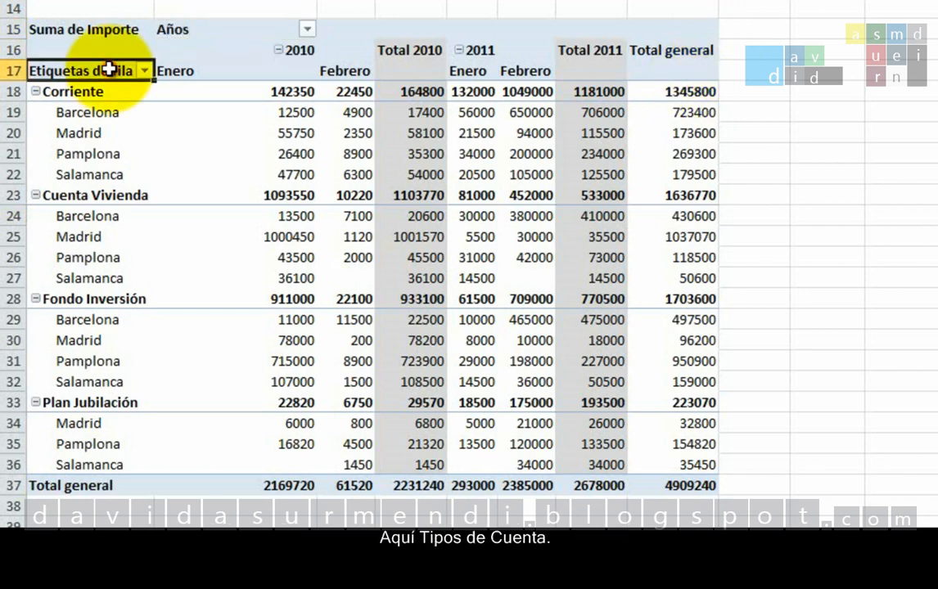
pyautogui.write('pos')
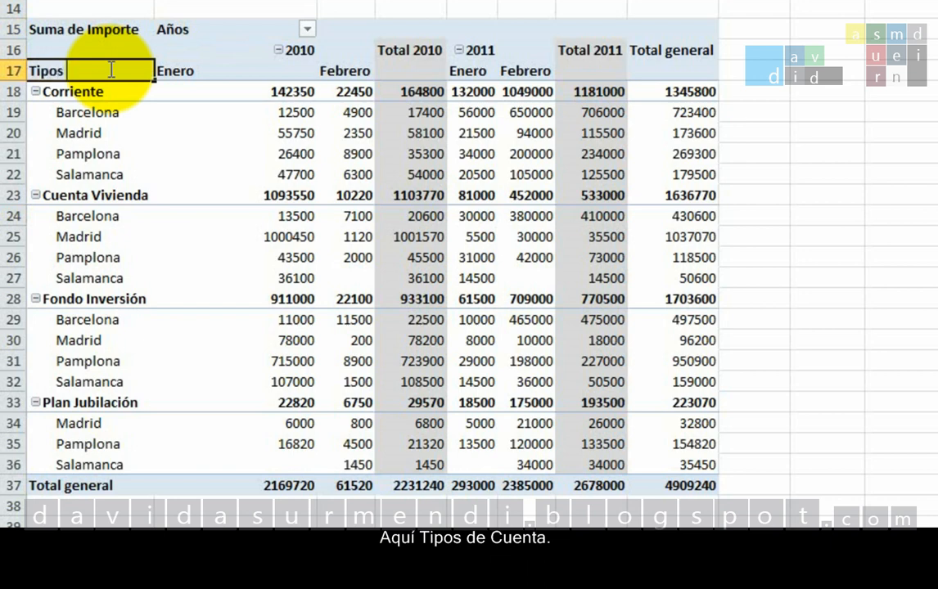
pyautogui.write(' de Cunenta')
# Rename the lower pivot table's Suma de Importe value heading in cell A15 as Total Ingresos
pyautogui.click(99, 32)
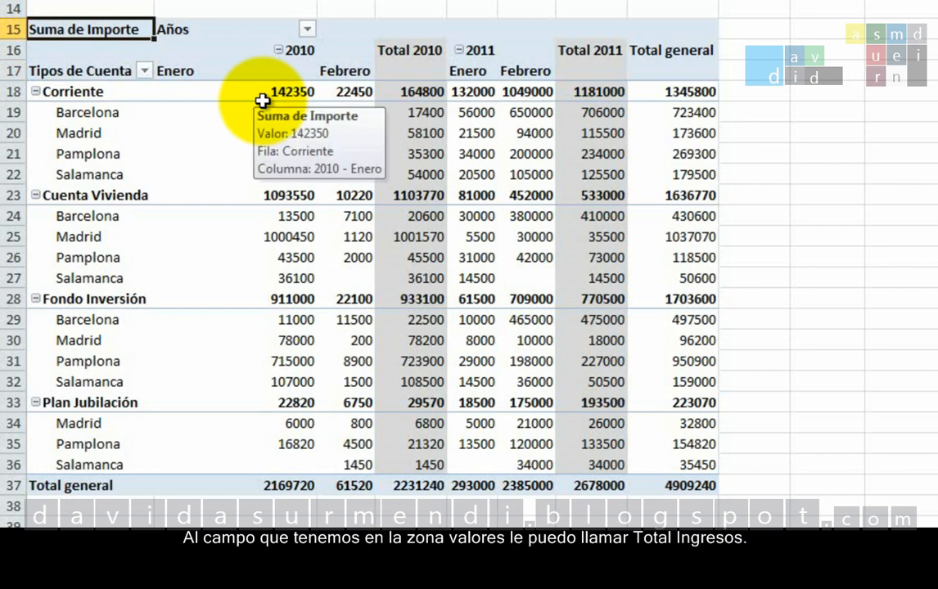
pyautogui.write('Total I')
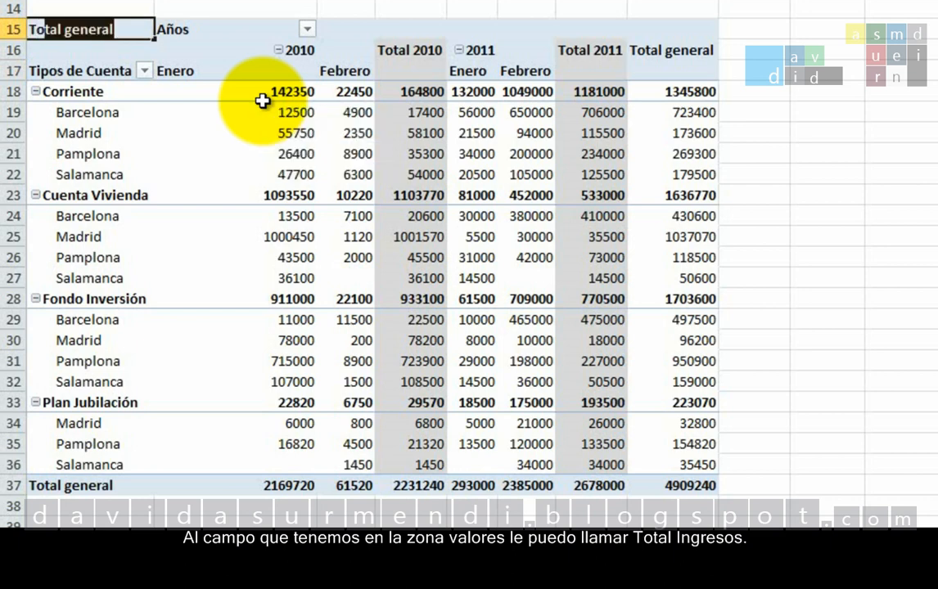
pyautogui.write('ngresos')
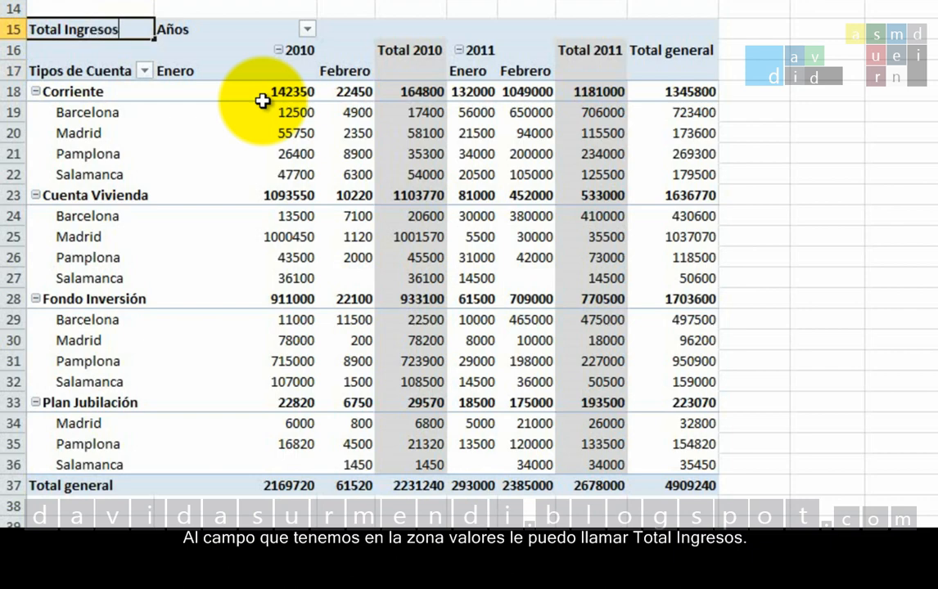
pyautogui.press('Return')
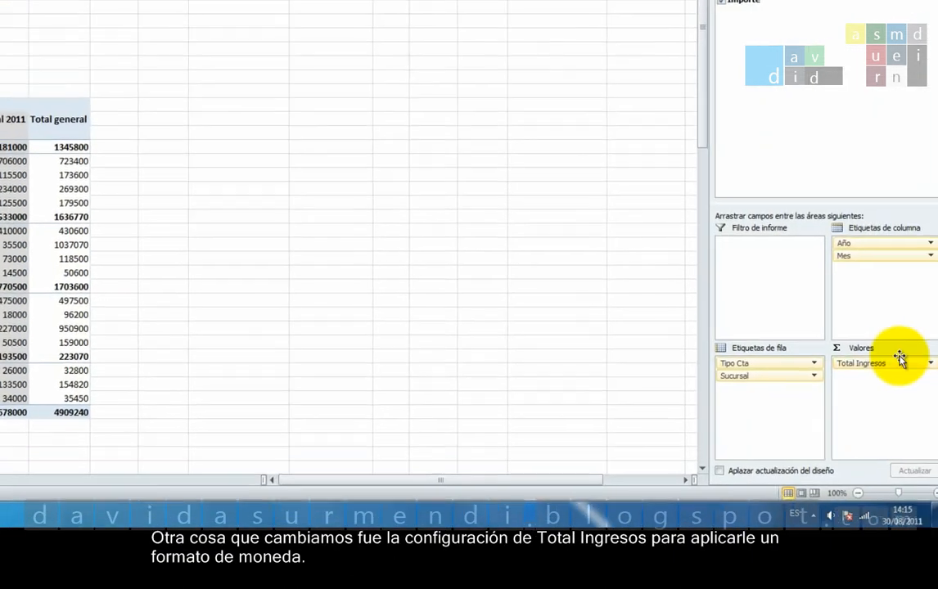
# Format the lower pivot table's Total Ingresos value field as Moneda with 2 decimals and the € symbol
pyautogui.click(892, 364)
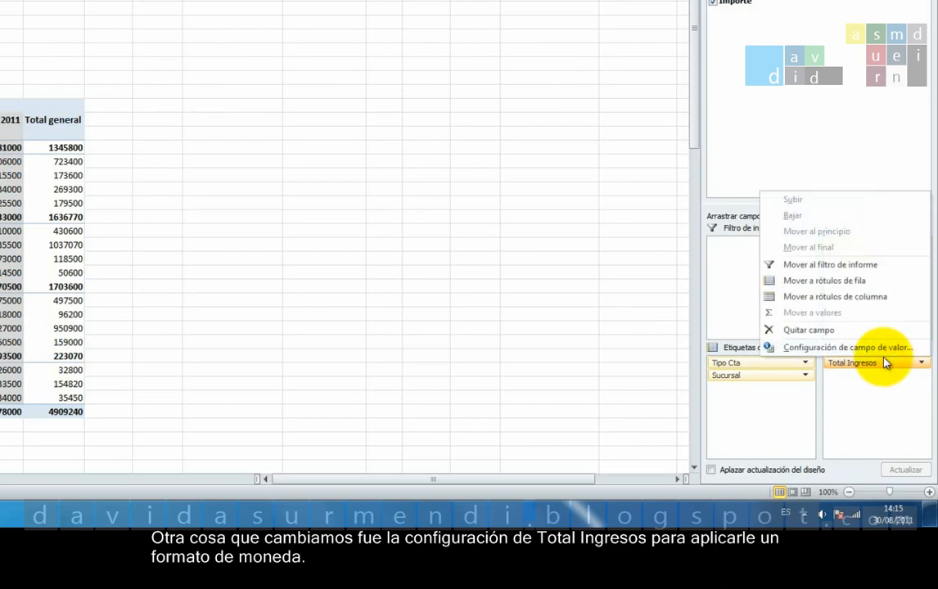
pyautogui.click(904, 349)
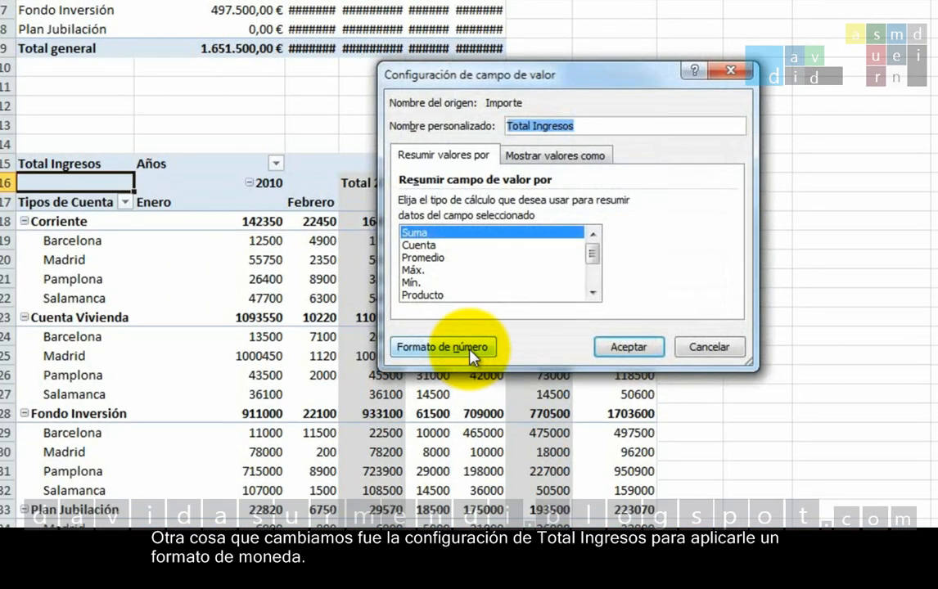
pyautogui.click(2, 250)
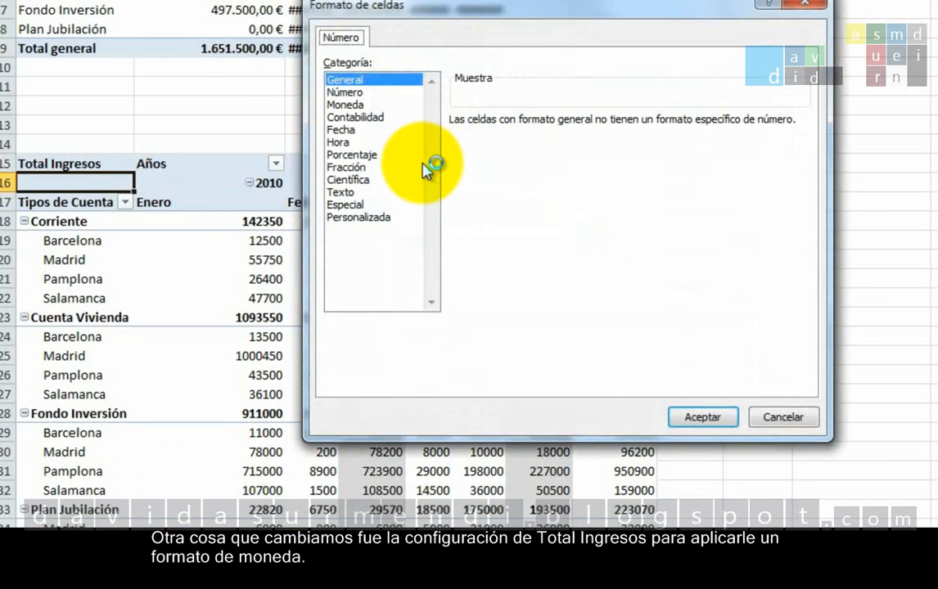
pyautogui.click(379, 106)
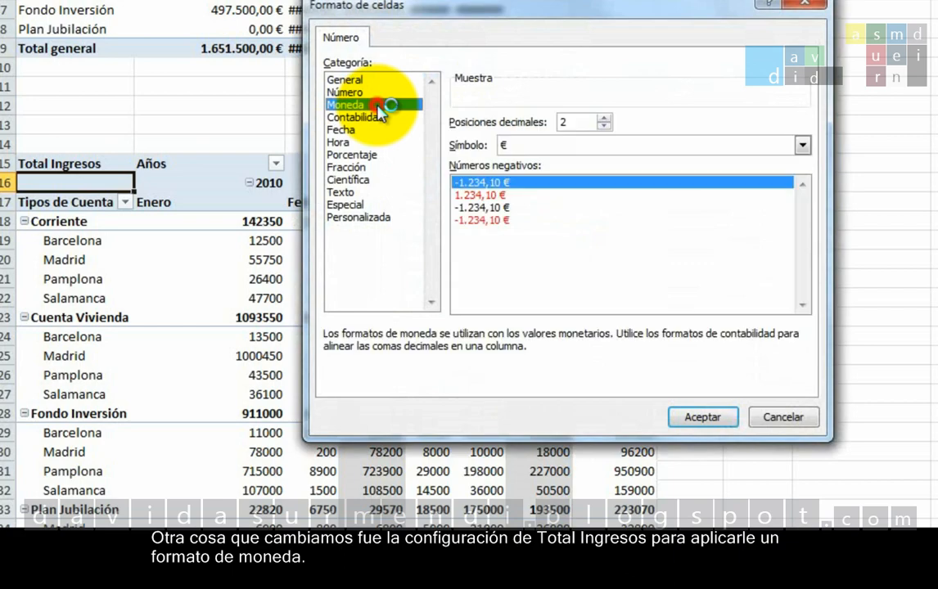
pyautogui.click(727, 420)
pyautogui.click(628, 347)
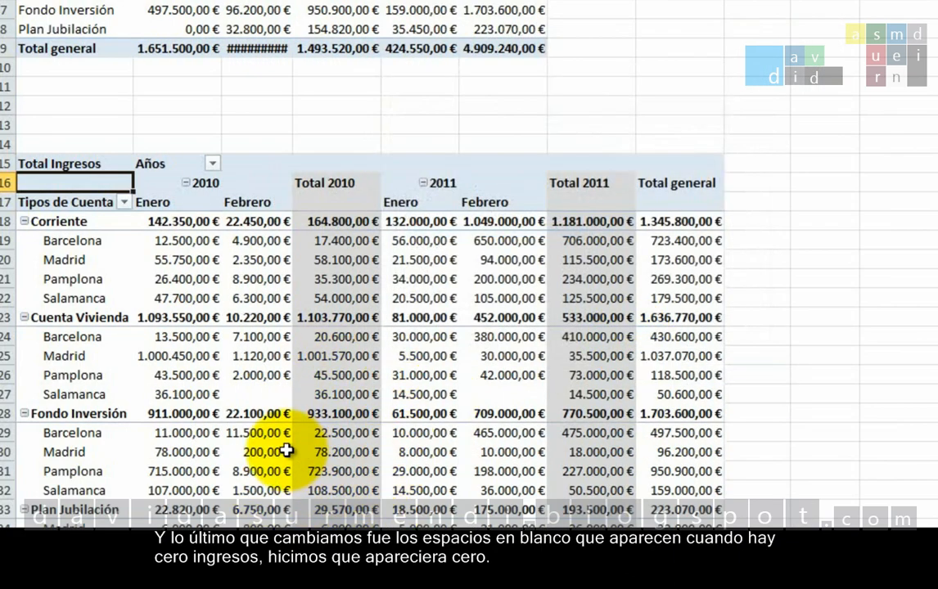
# Turn off the custom display for empty cells in the lower pivot table's options
pyautogui.moveTo(253, 395)
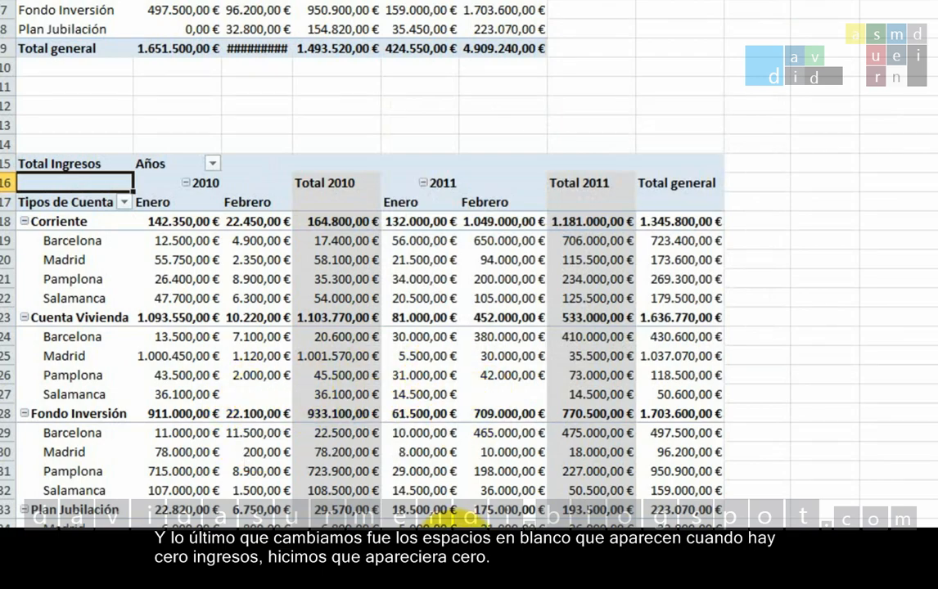
pyautogui.rightClick(270, 395)
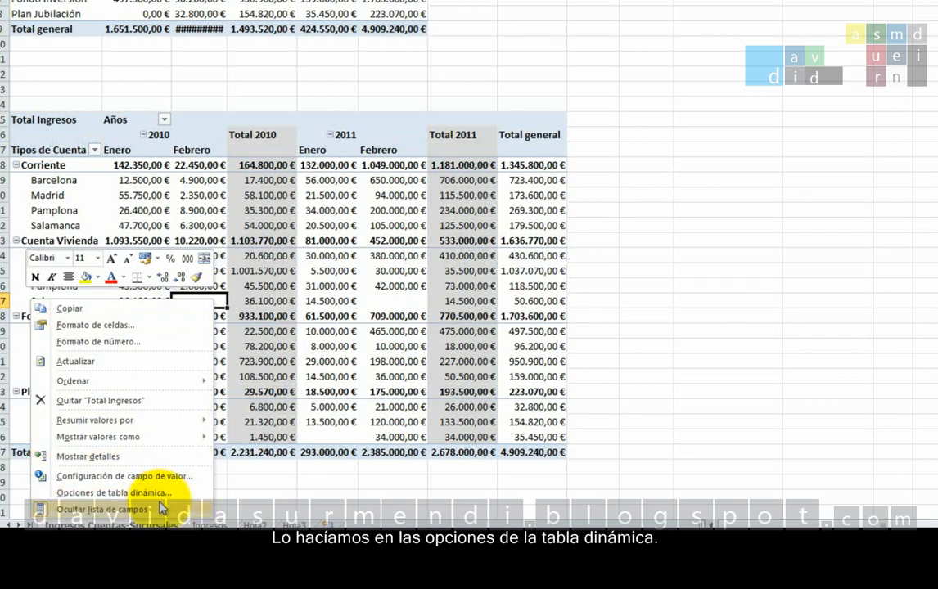
pyautogui.click(160, 496)
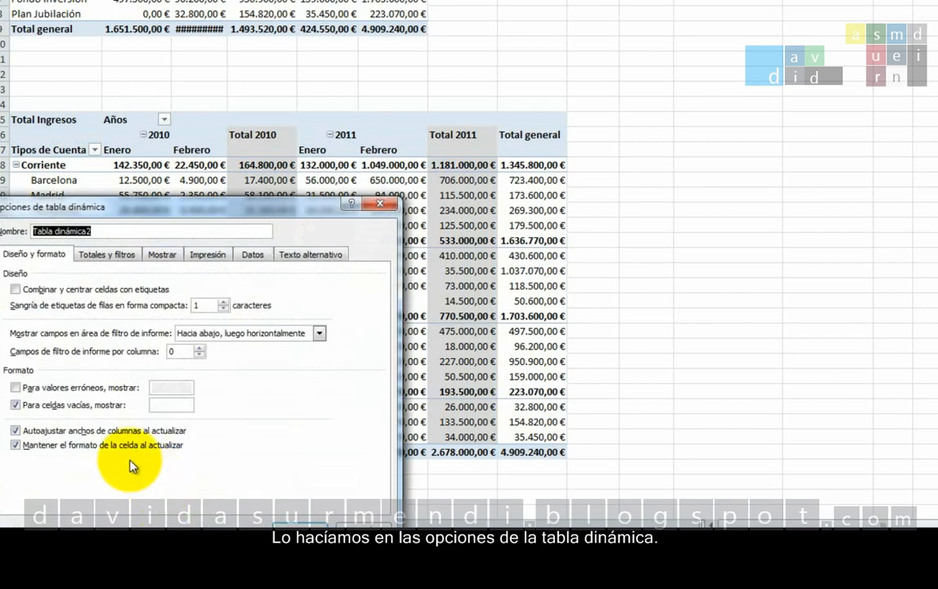
pyautogui.moveTo(232, 202); pyautogui.dragTo(578, 41)
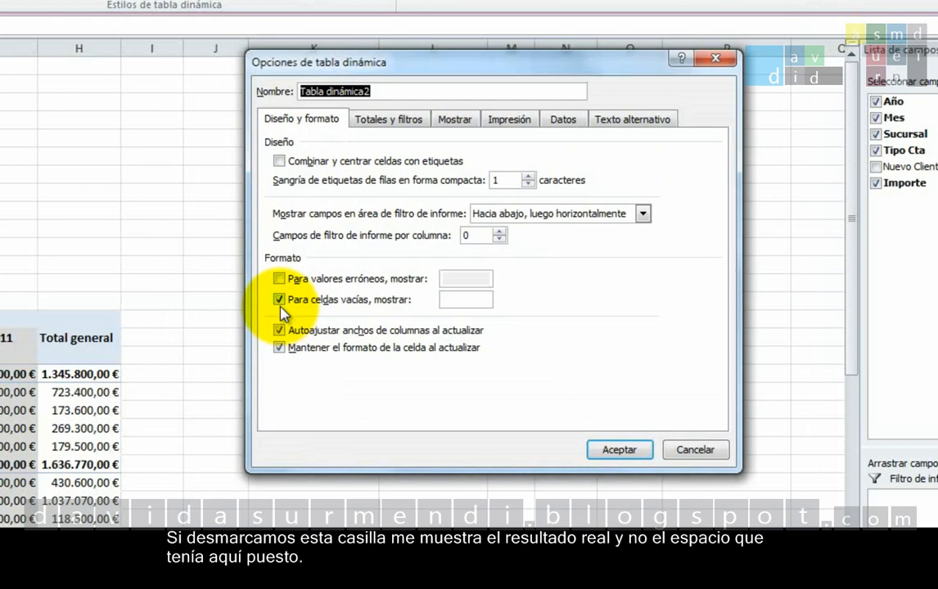
pyautogui.click(279, 301)
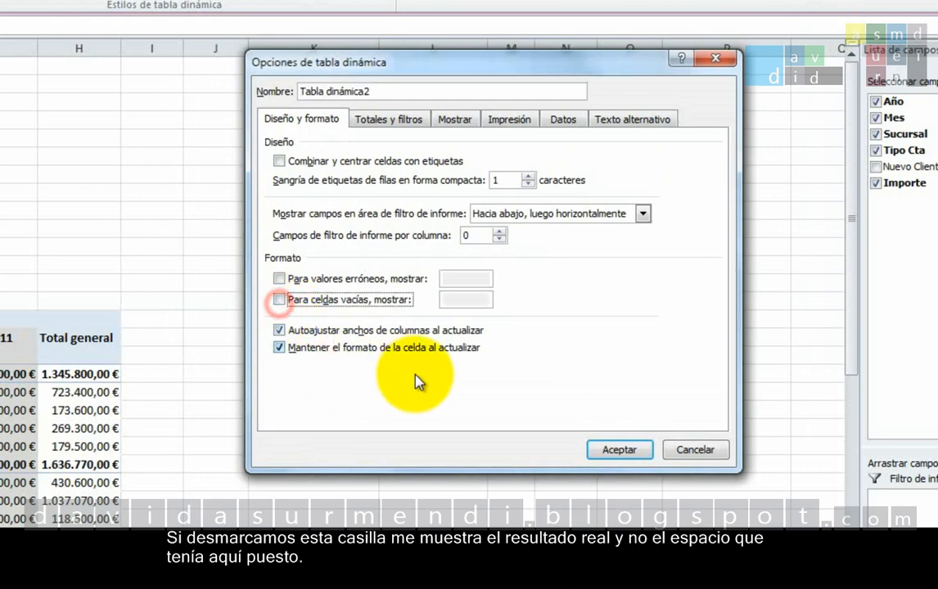
pyautogui.click(617, 449)
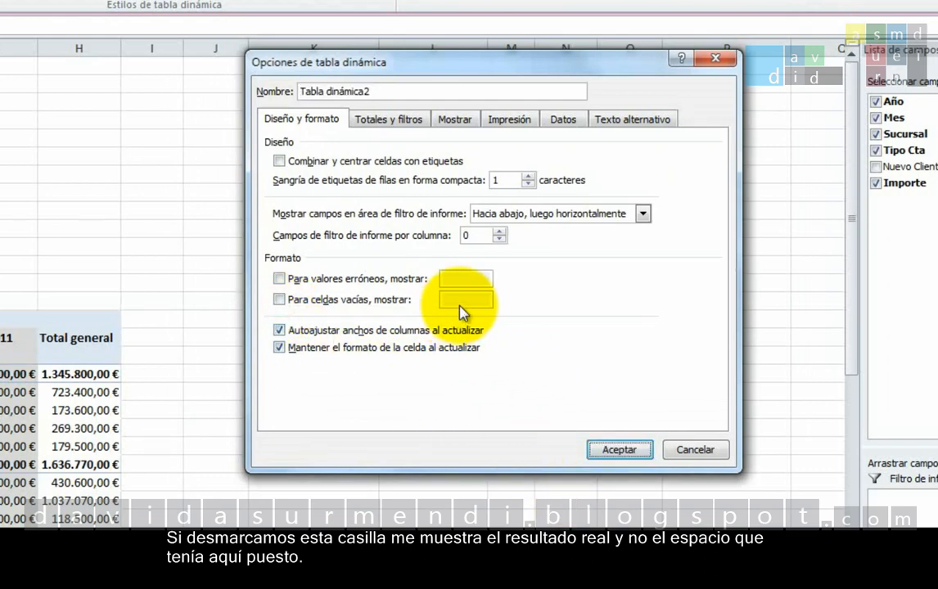
pyautogui.click(619, 449)
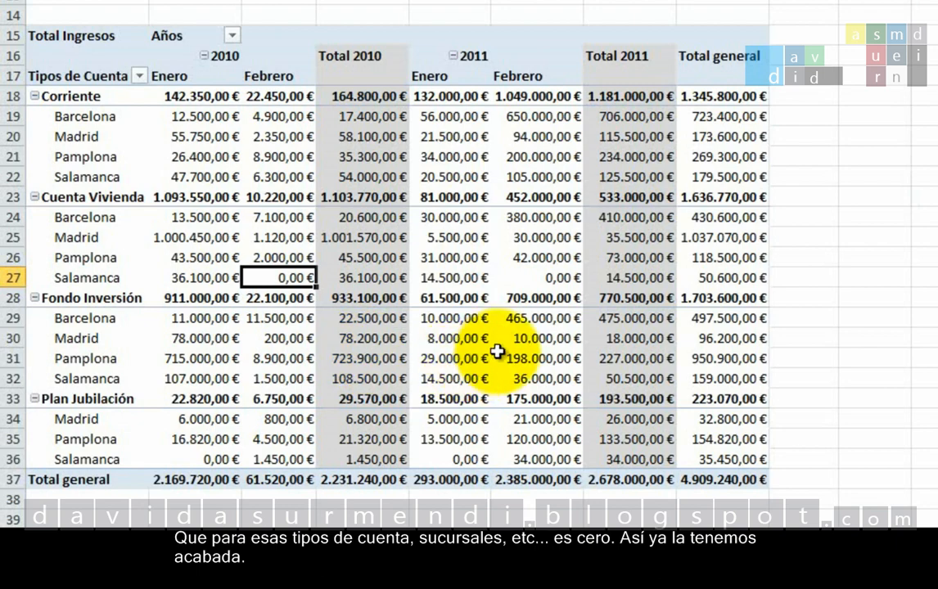
pyautogui.moveTo(579, 281)
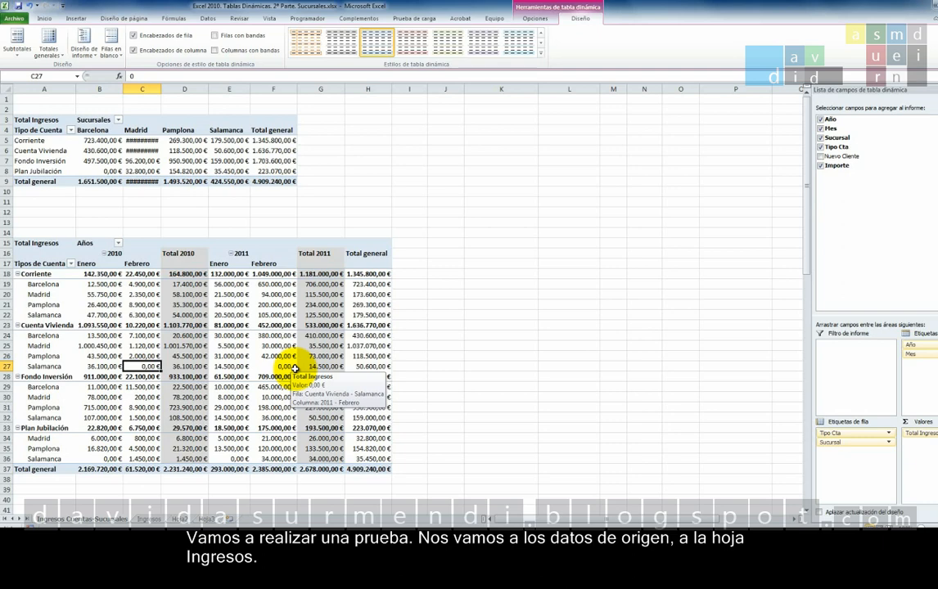
# Create a pivot table on a new worksheet from the source range Ingresos!$A$1:$F$239
pyautogui.click(151, 519)
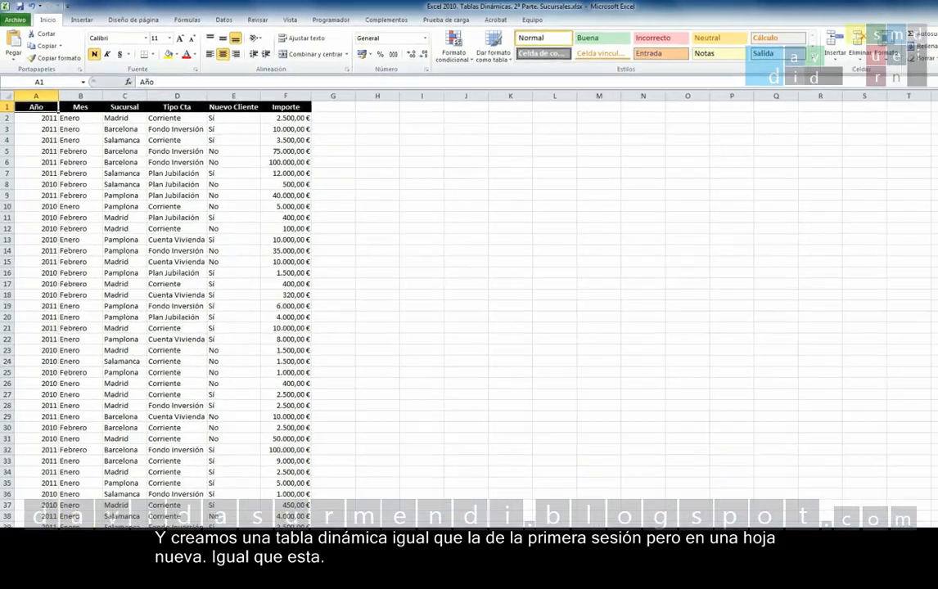
pyautogui.click(82, 520)
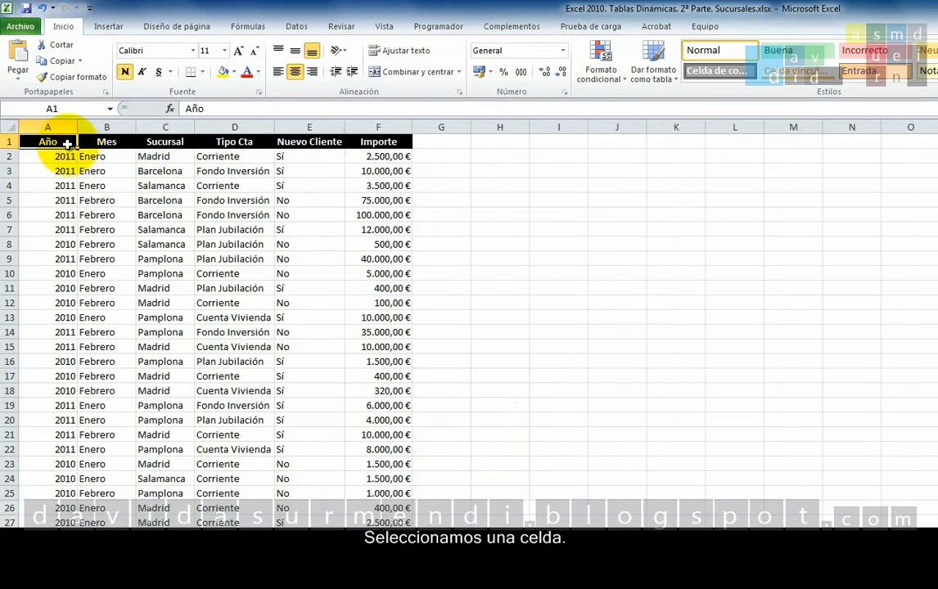
pyautogui.click(108, 26)
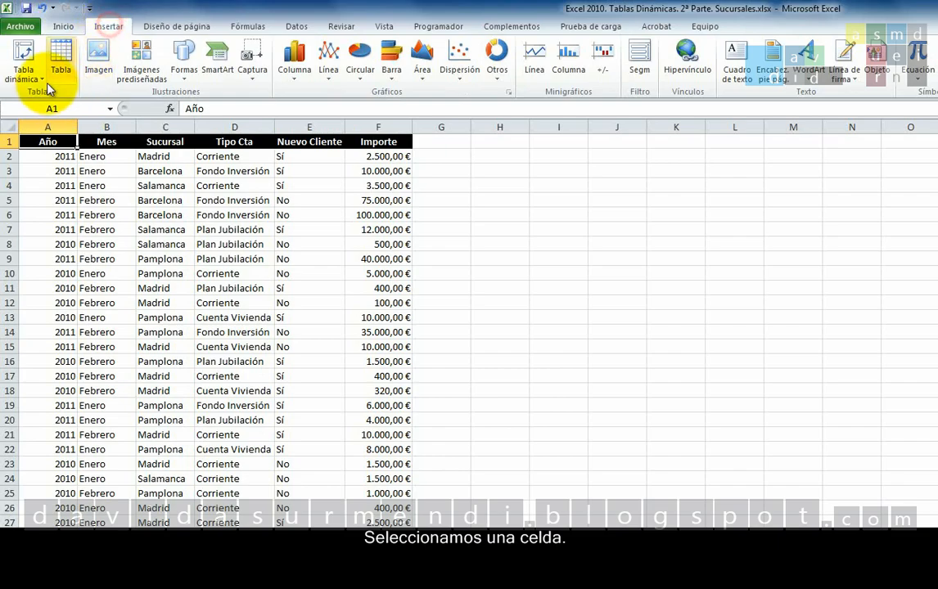
pyautogui.click(23, 53)
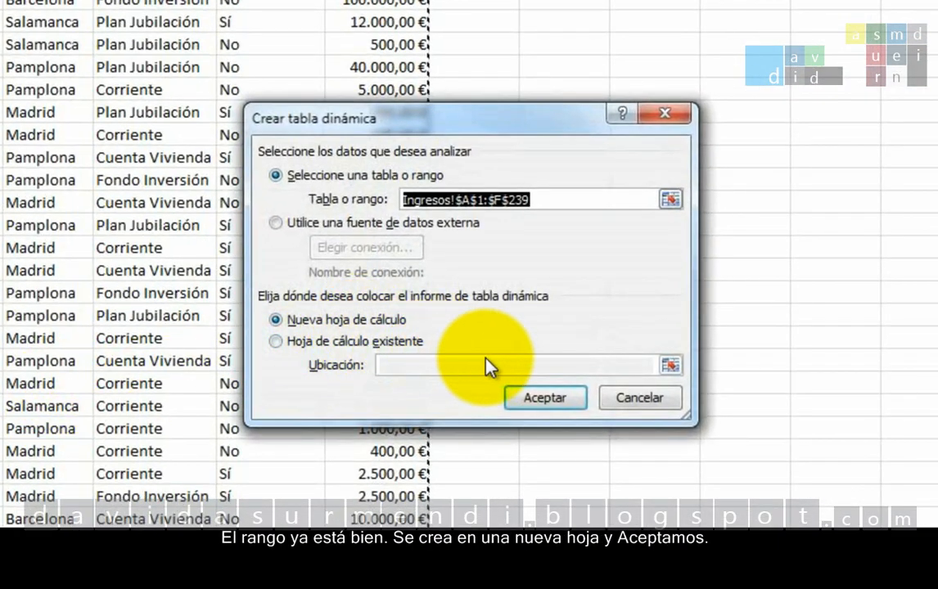
pyautogui.click(571, 398)
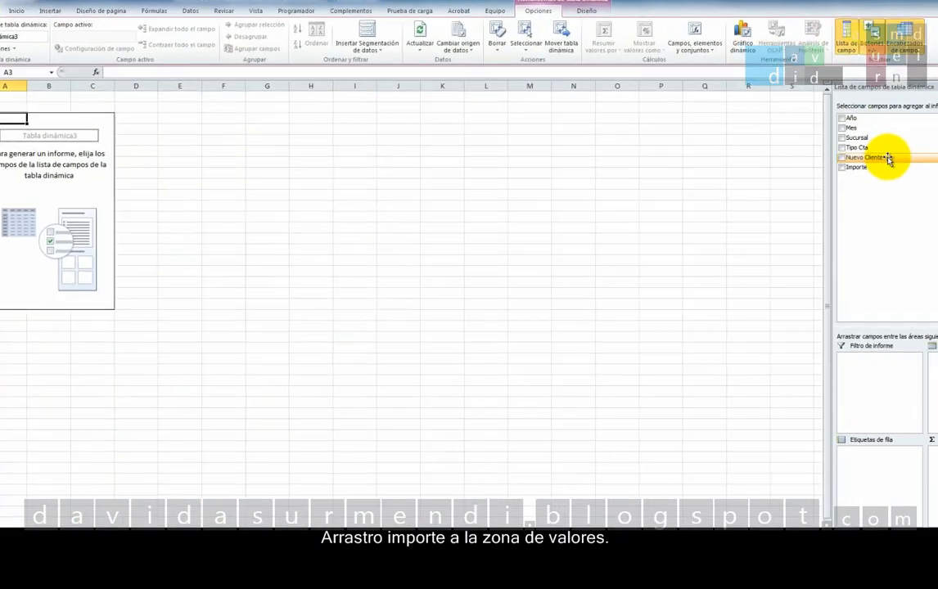
# Lay out the new pivot table with Importe as values, Sucursal as column labels and Tipo Cta as row labels
pyautogui.moveTo(884, 167); pyautogui.dragTo(937, 466)
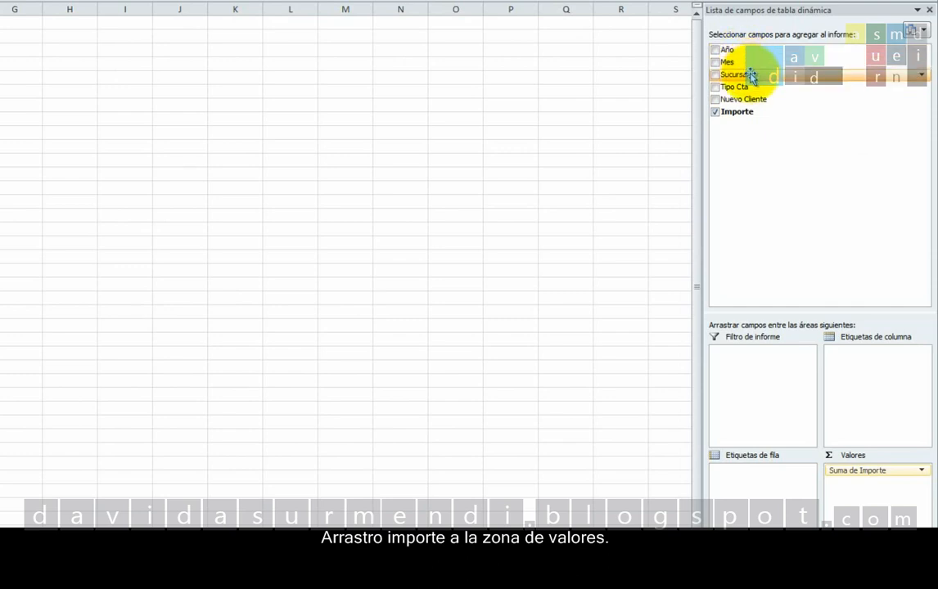
pyautogui.moveTo(751, 76); pyautogui.dragTo(875, 356)
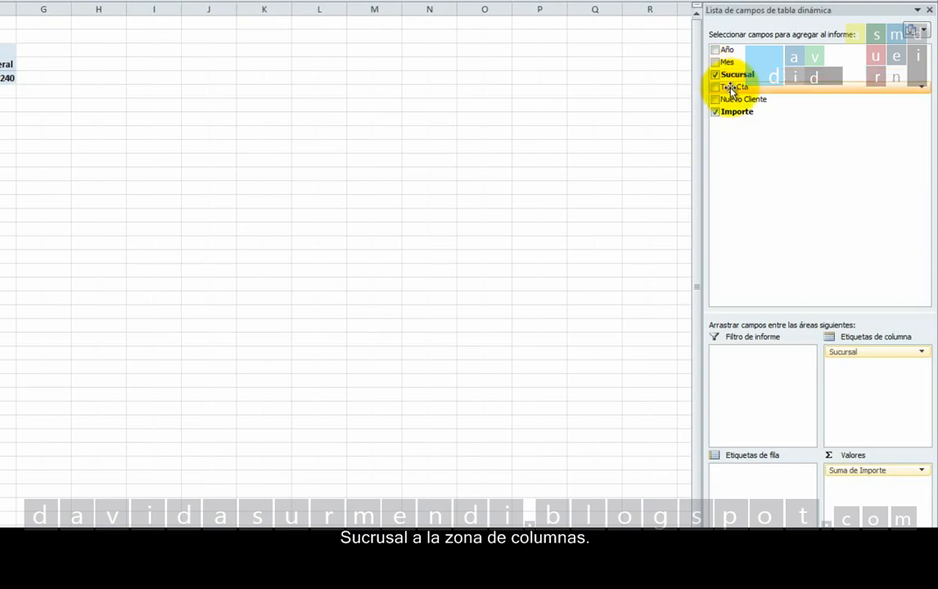
pyautogui.moveTo(729, 87); pyautogui.dragTo(747, 496)
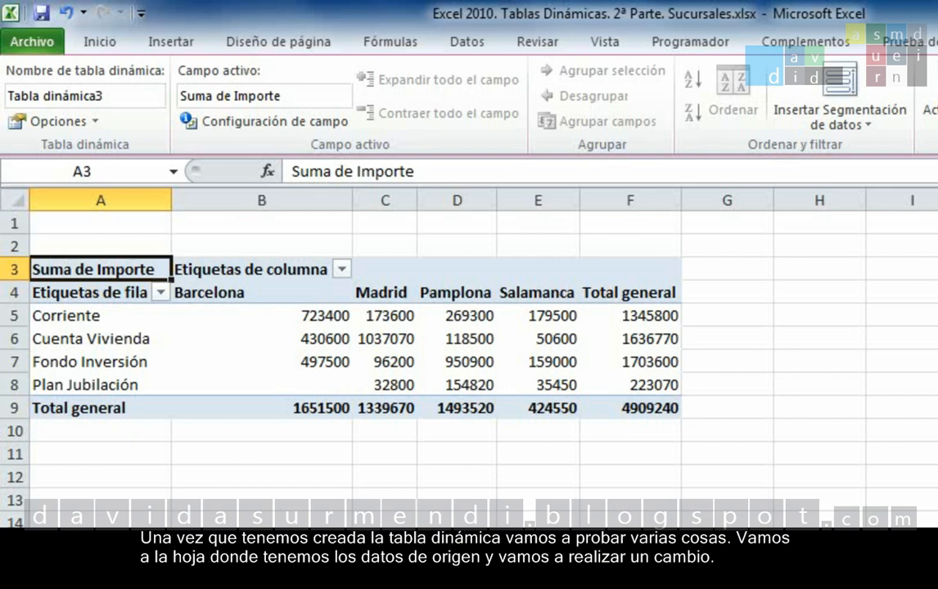
# Change the Importe in cell F2 of the source data sheet to 100000000
pyautogui.hotkey('ctrl', 'pagedown')
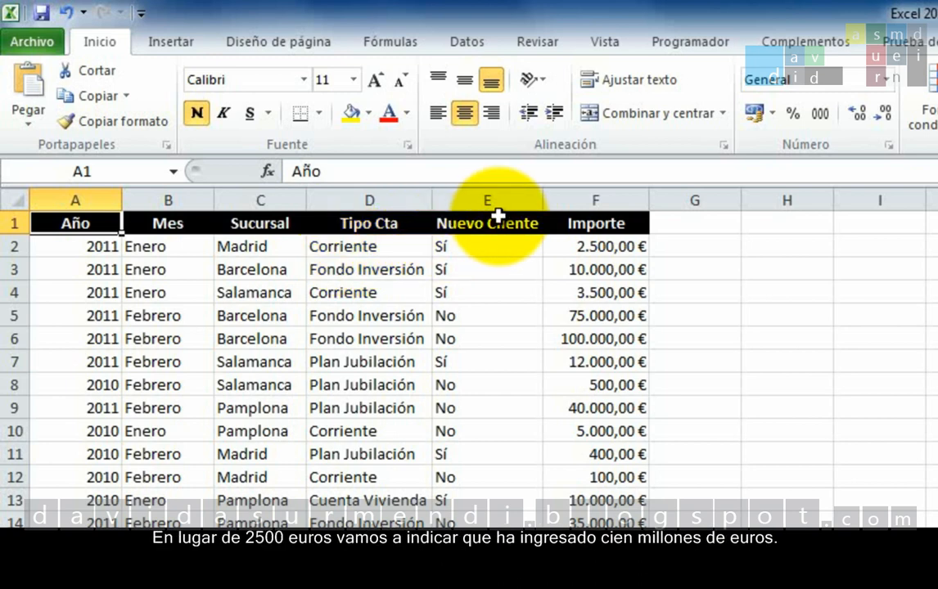
pyautogui.click(548, 246)
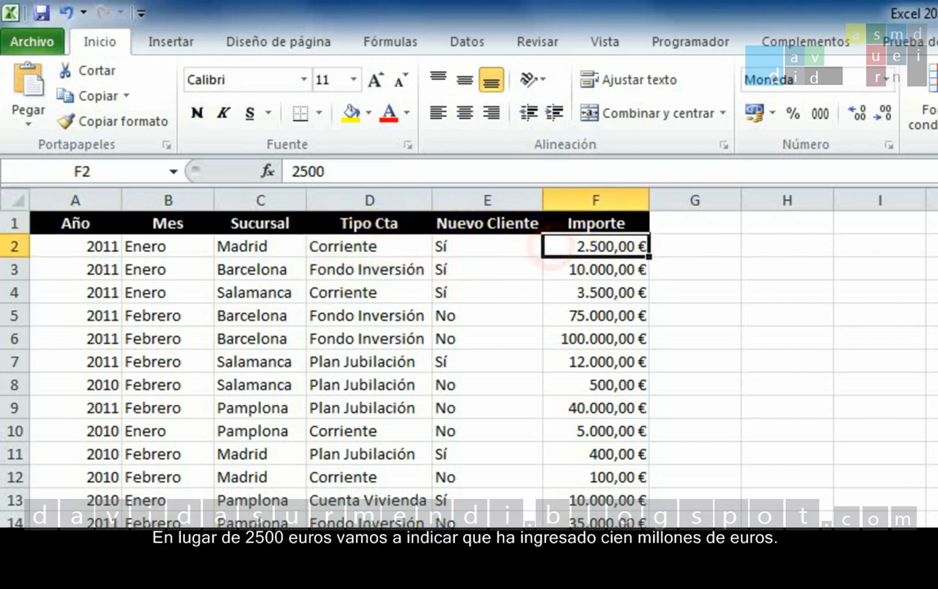
pyautogui.write('100')
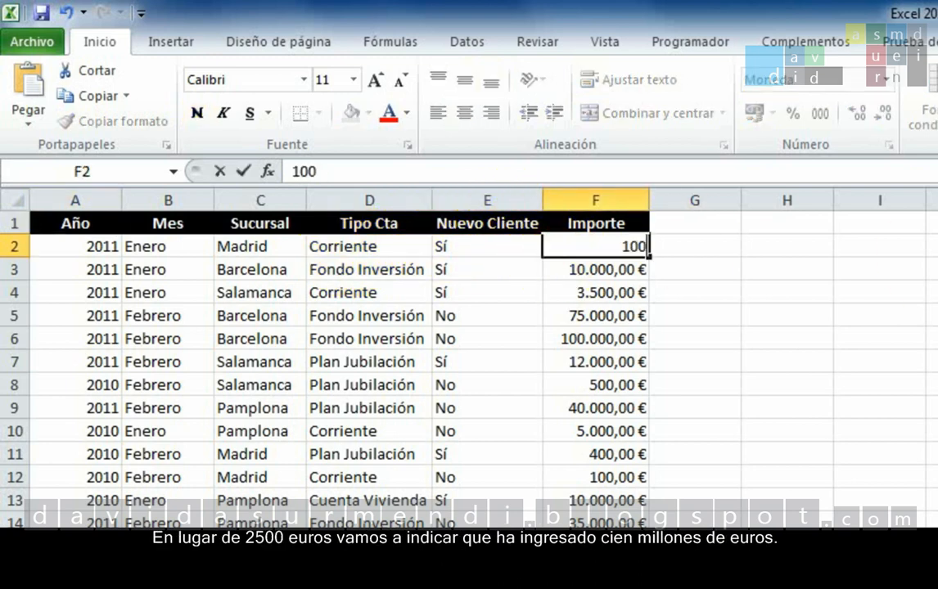
pyautogui.write('000000')
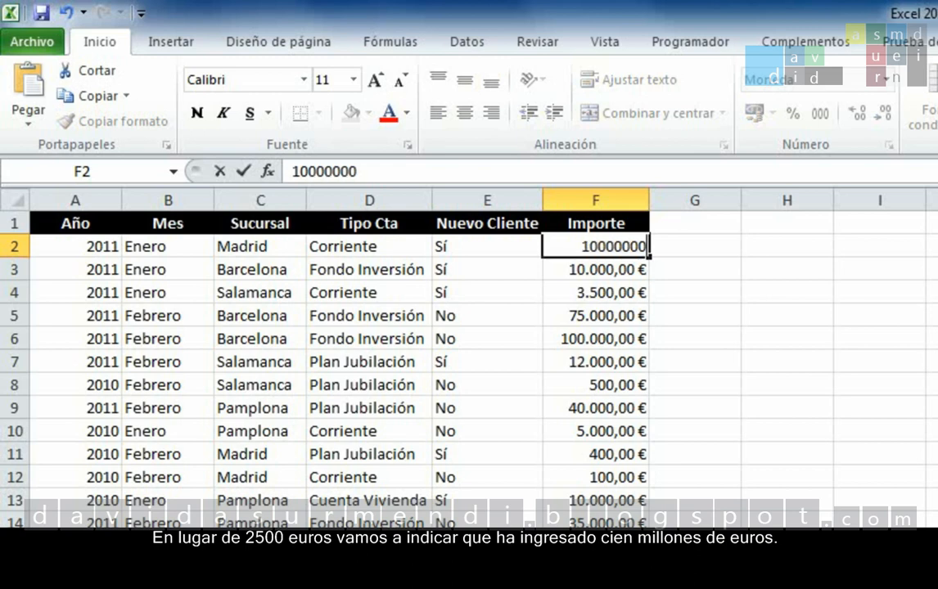
pyautogui.press('Return')
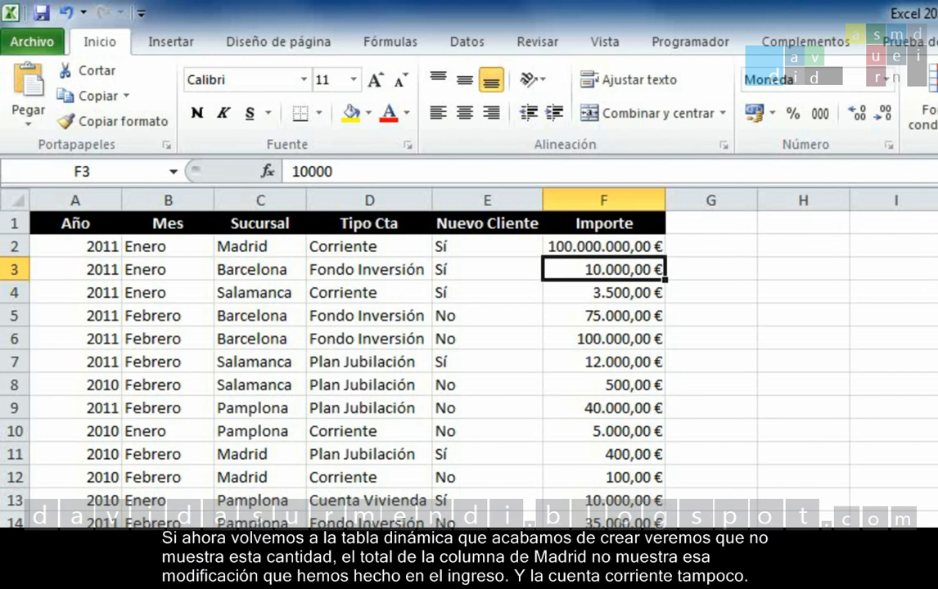
# Return to the new pivot table's sheet and refresh its data, checking the Madrid total and the Madrid Corriente amount
pyautogui.hotkey('ctrl', 'pageup')
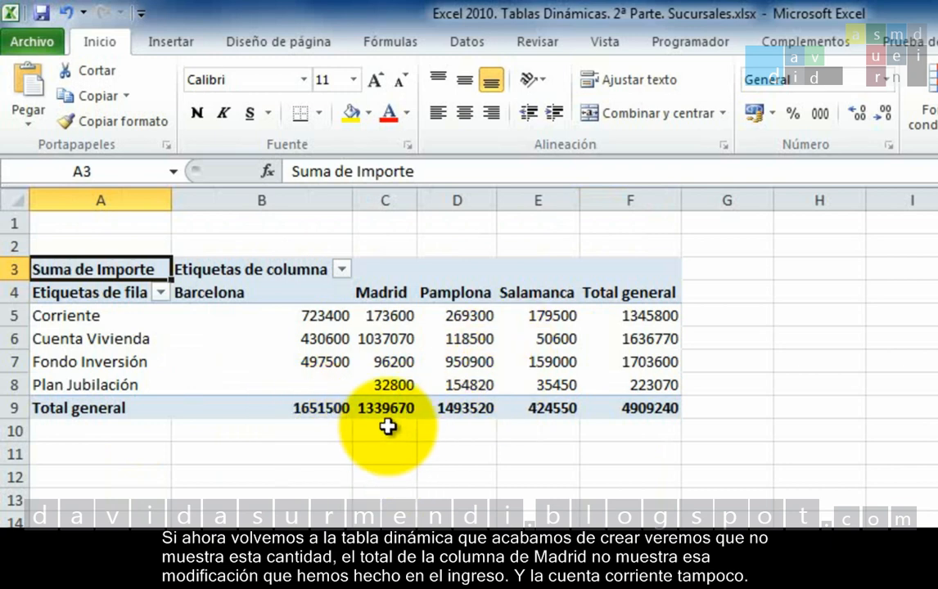
pyautogui.moveTo(399, 414)
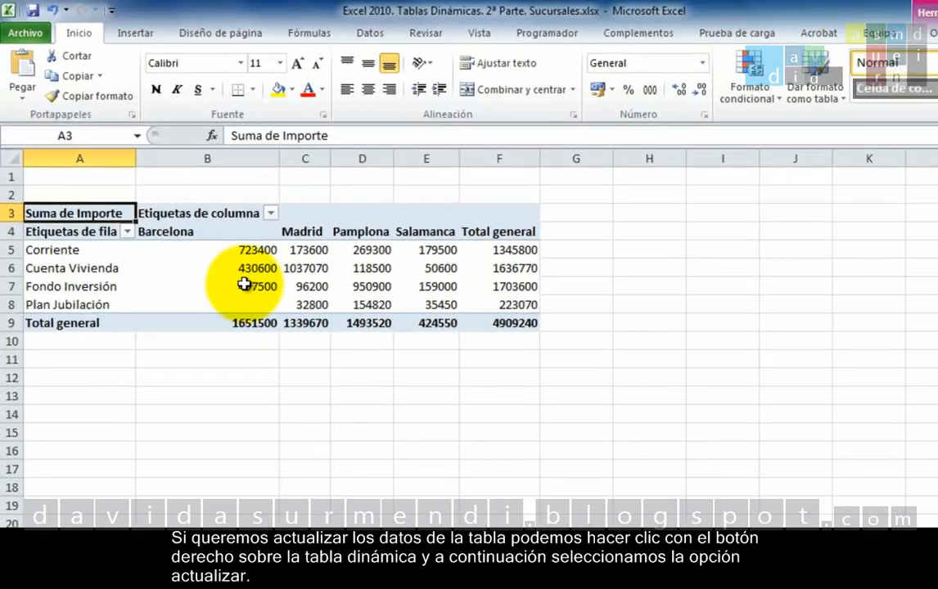
pyautogui.rightClick(315, 360)
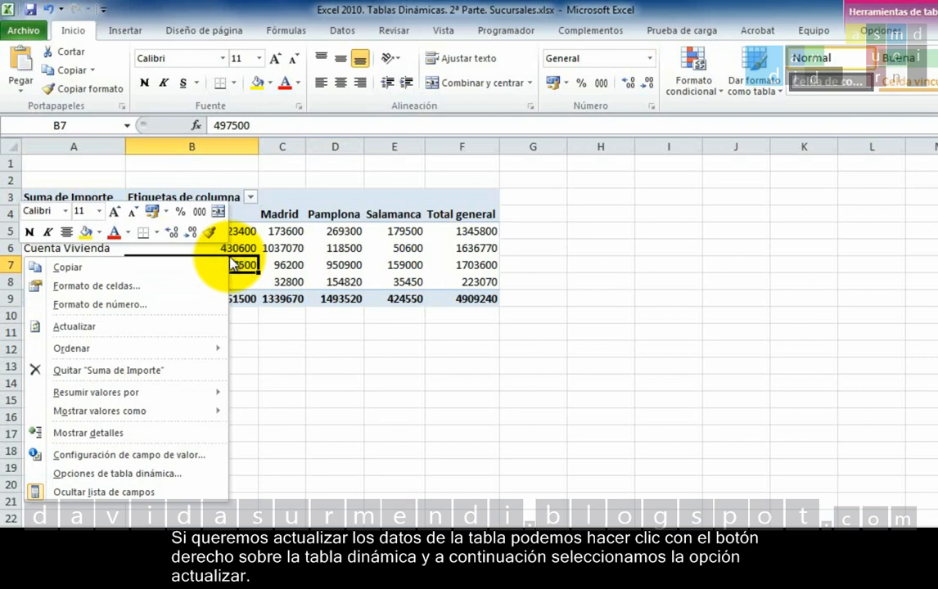
pyautogui.click(186, 327)
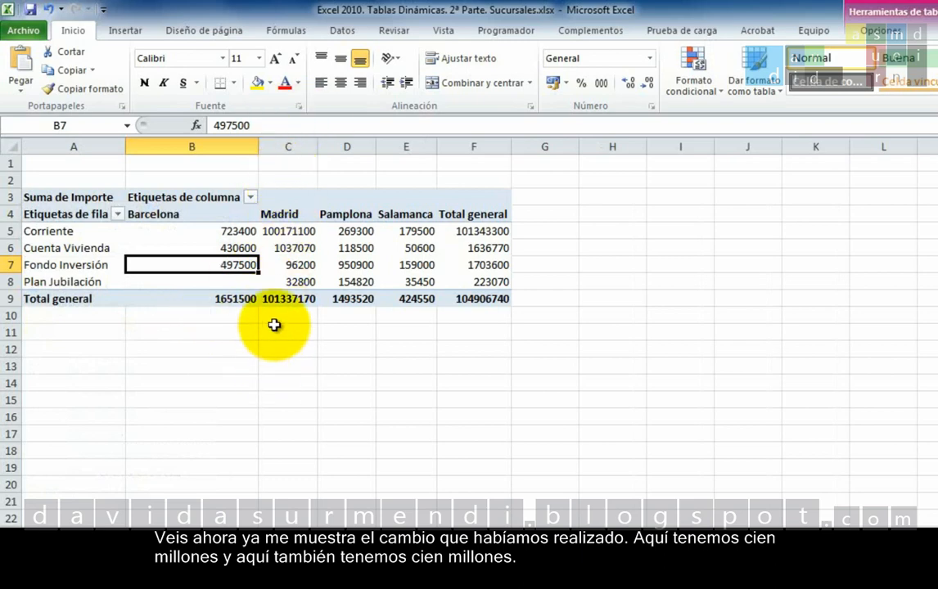
pyautogui.moveTo(301, 298)
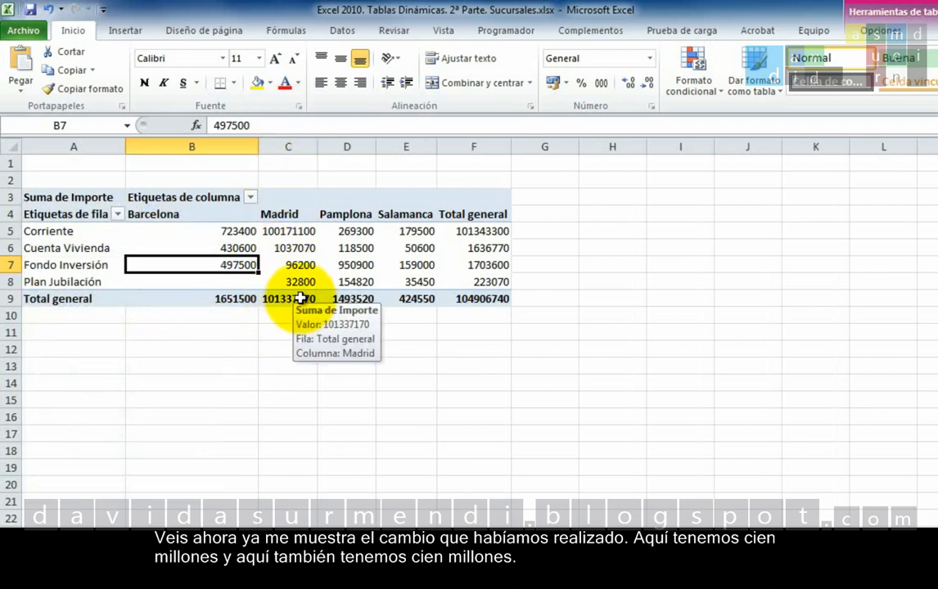
pyautogui.moveTo(304, 231)
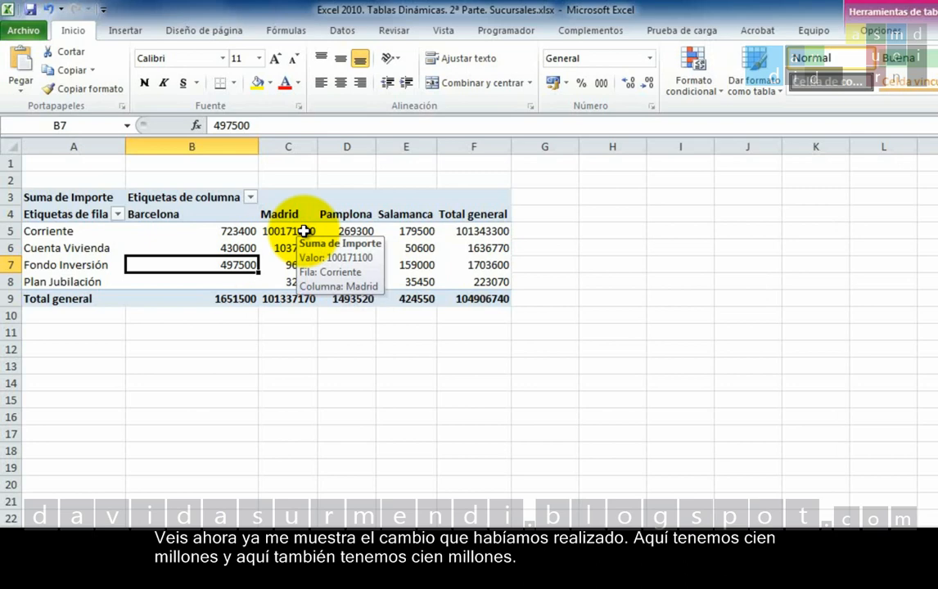
# Apply the Moneda number format to the new pivot table's values in B5:F9
pyautogui.moveTo(232, 232); pyautogui.dragTo(444, 304)
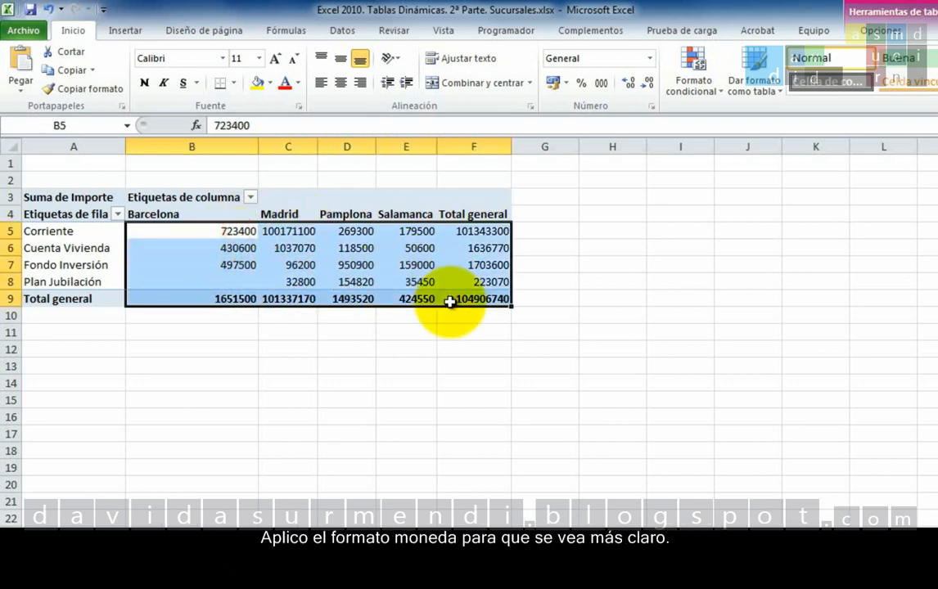
pyautogui.click(649, 58)
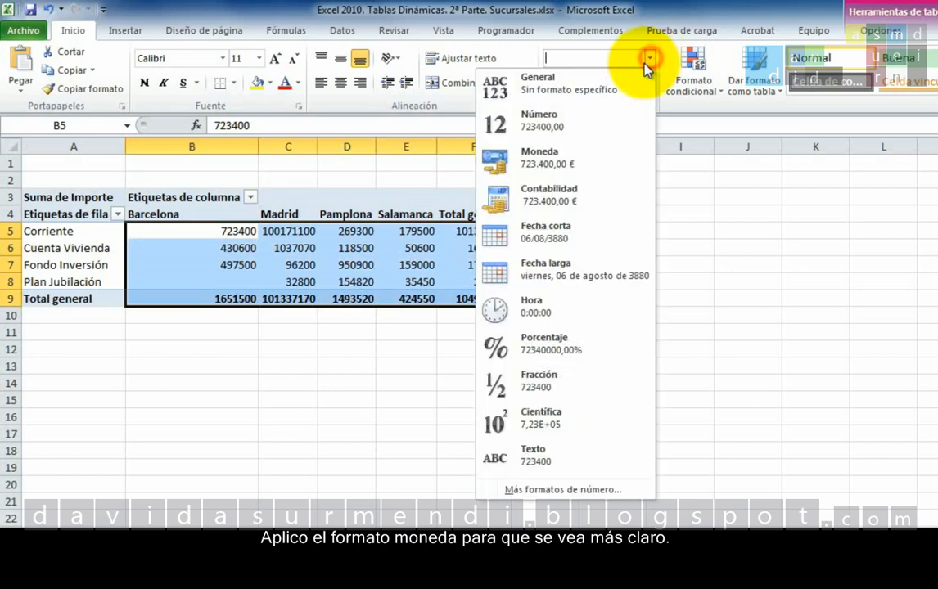
pyautogui.click(607, 153)
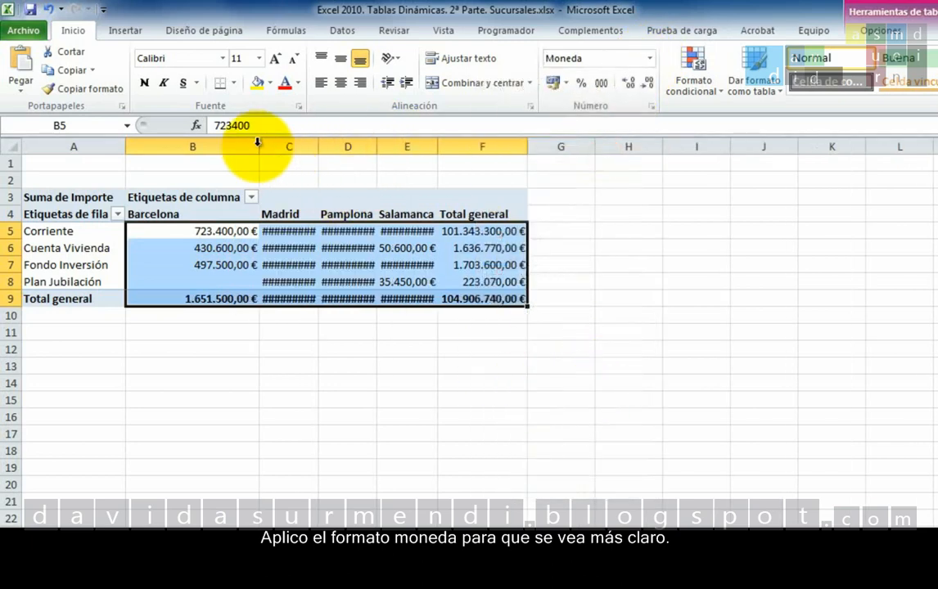
# Autofit the widths of columns B through F so the pivot table's amounts fit
pyautogui.moveTo(237, 146); pyautogui.dragTo(480, 127)
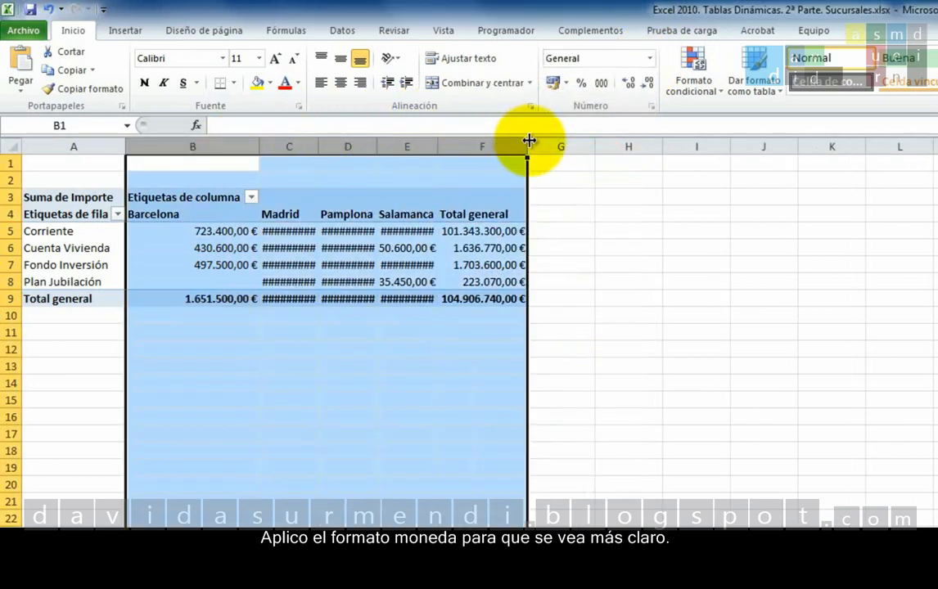
pyautogui.doubleClick(527, 145)
pyautogui.click(612, 285)
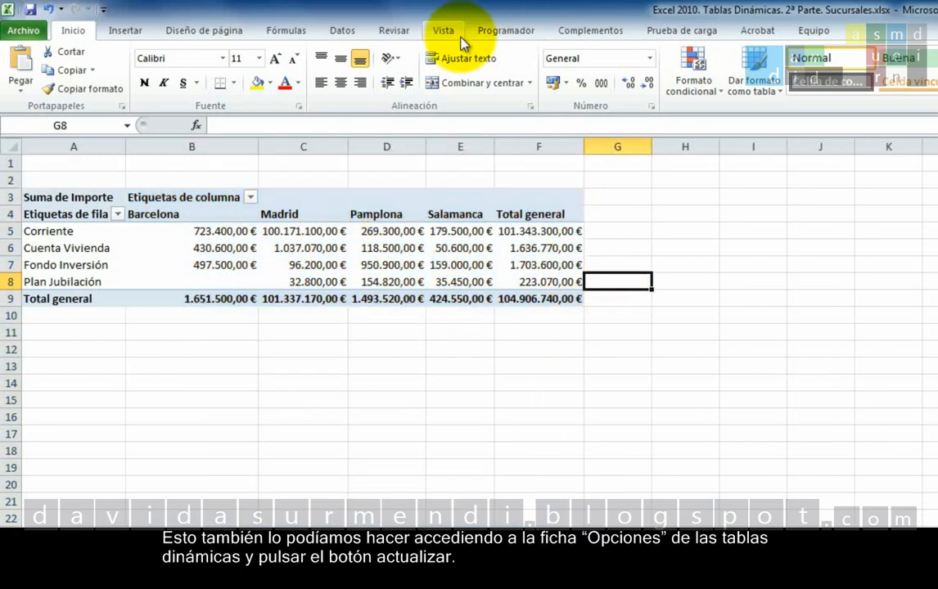
# Enable Actualizar al abrir el archivo in the pivot table's options and accept the change for pivot tables sharing the same source
pyautogui.click(370, 231)
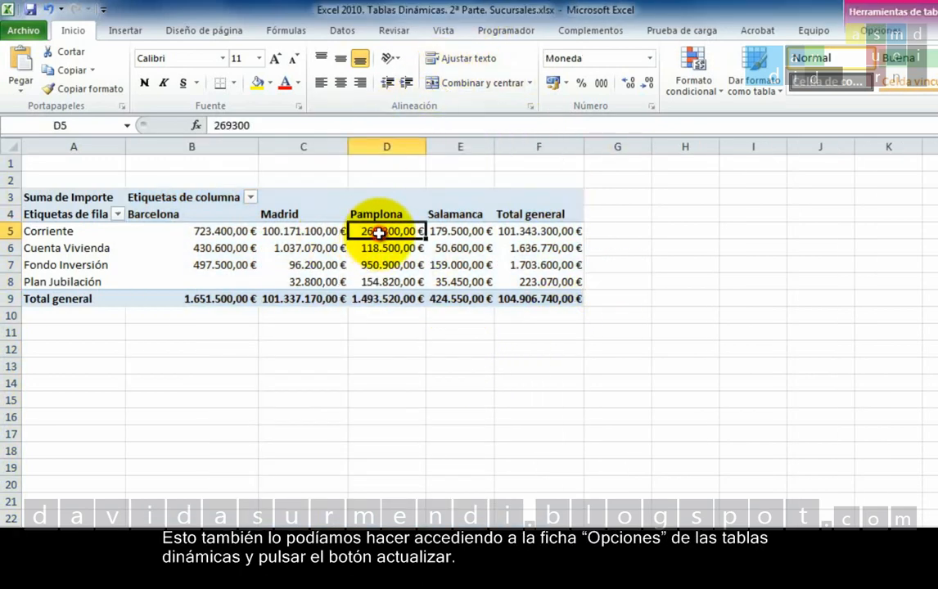
pyautogui.click(880, 30)
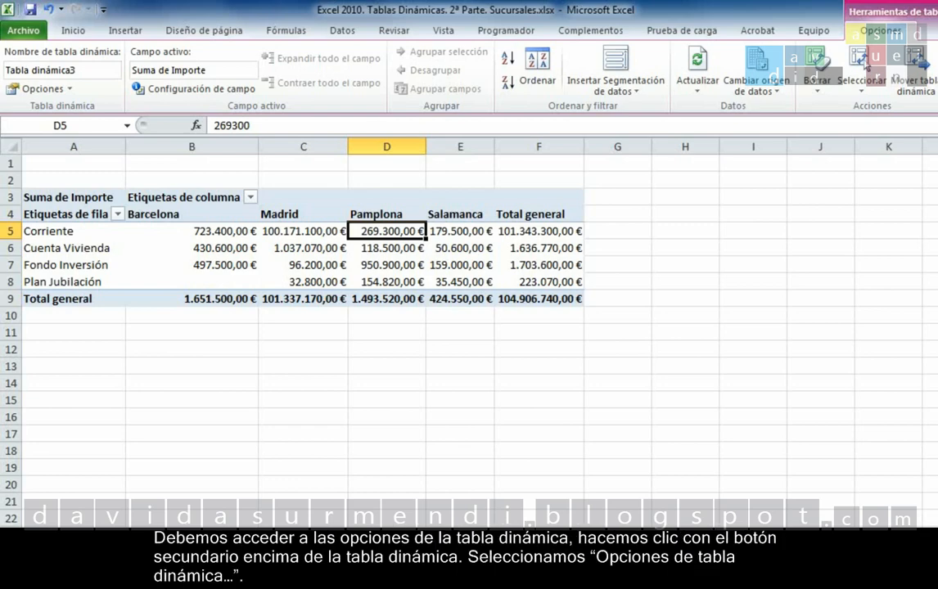
pyautogui.rightClick(364, 265)
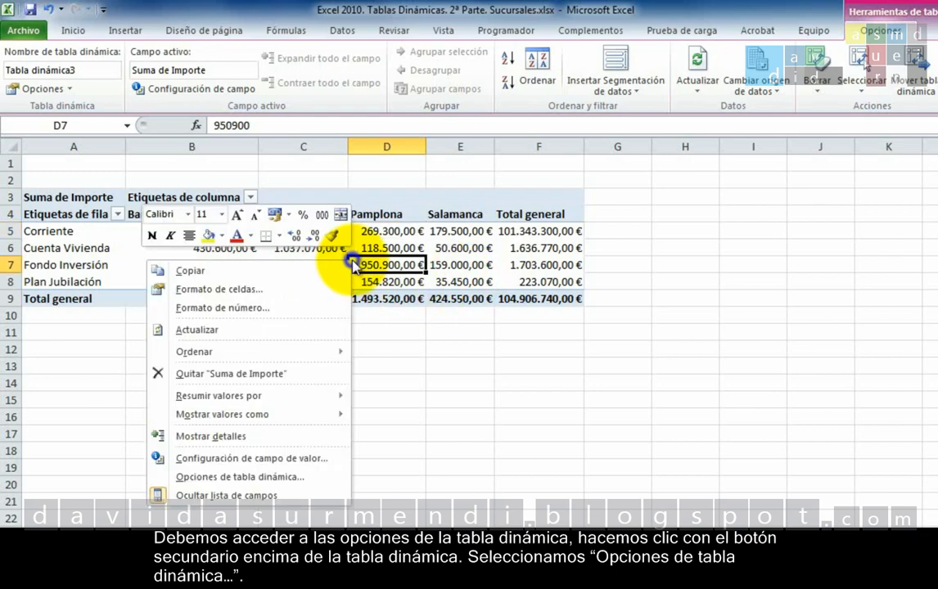
pyautogui.click(251, 478)
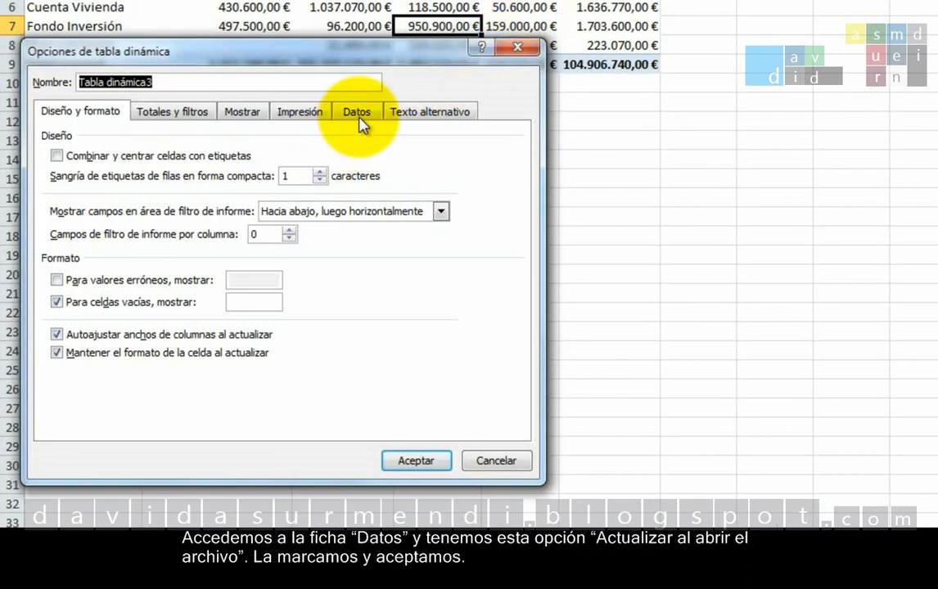
pyautogui.click(363, 115)
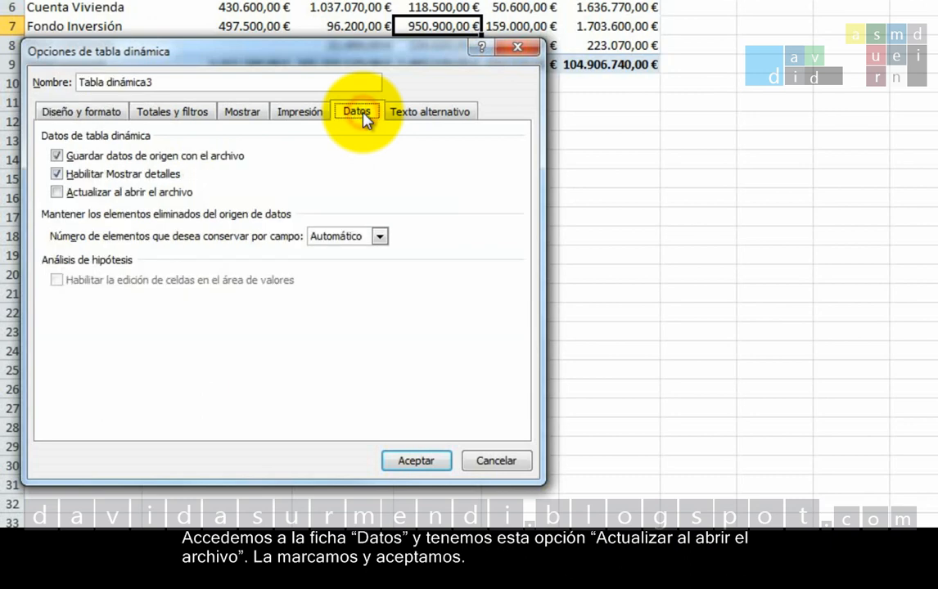
pyautogui.click(58, 193)
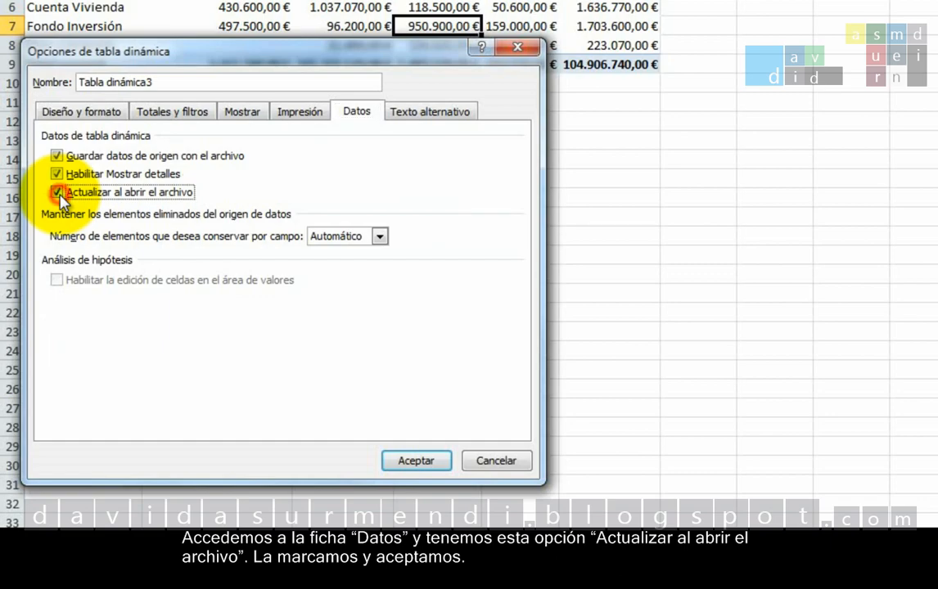
pyautogui.click(423, 464)
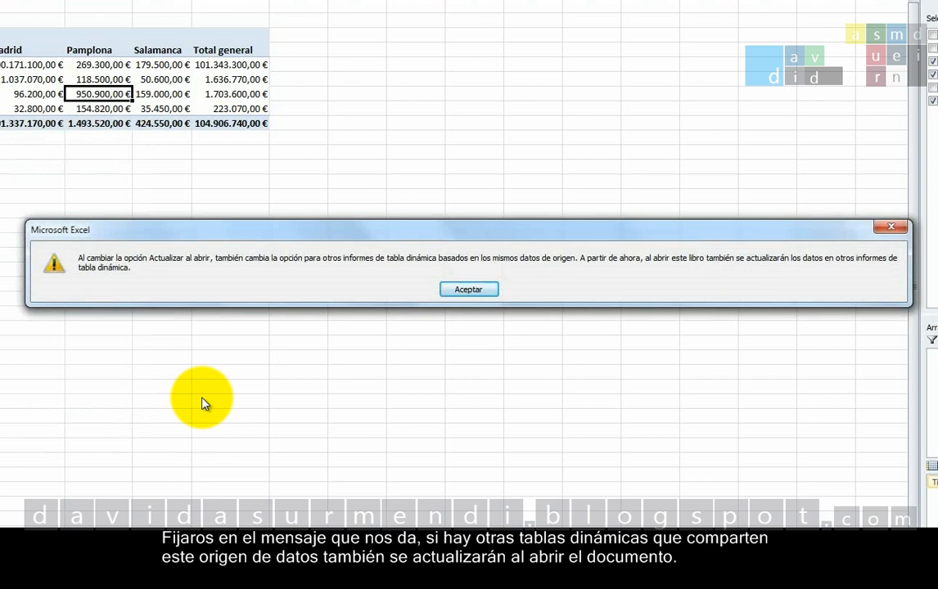
pyautogui.click(471, 290)
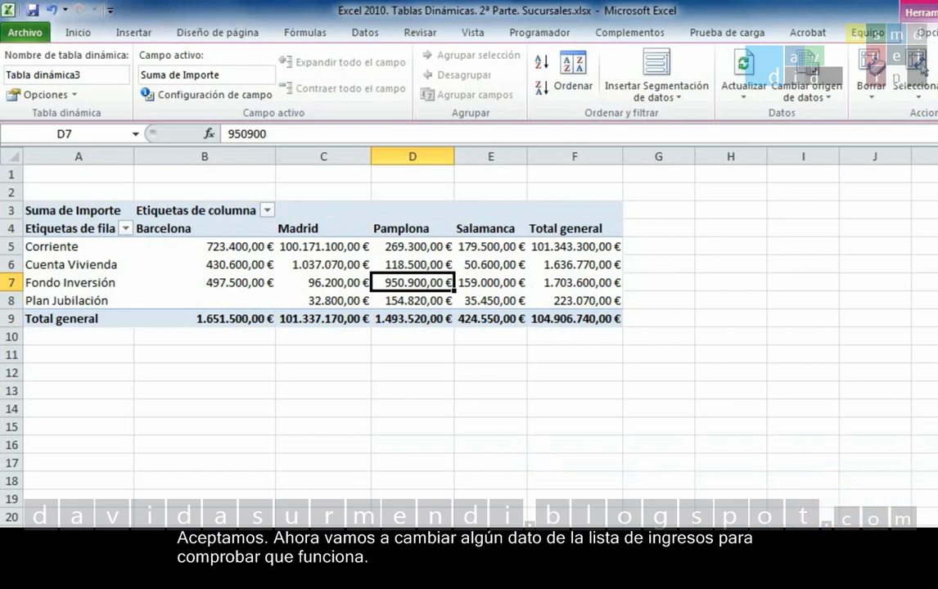
# Change the Importe of the Barcelona Fondo Inversión record in cell F3 of the Ingresos sheet to 100000000
pyautogui.hotkey('ctrl', 'pagedown')
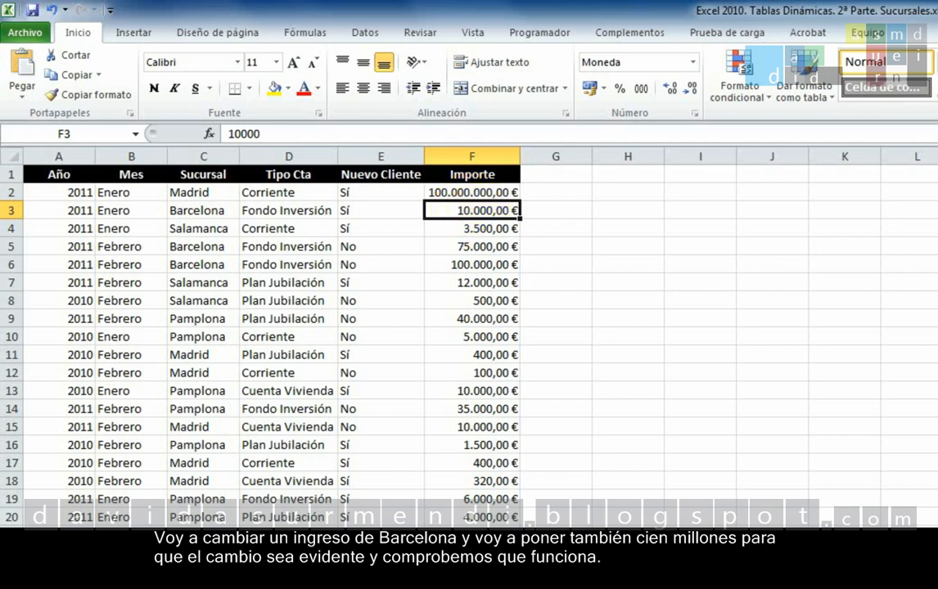
pyautogui.write('100.000.')
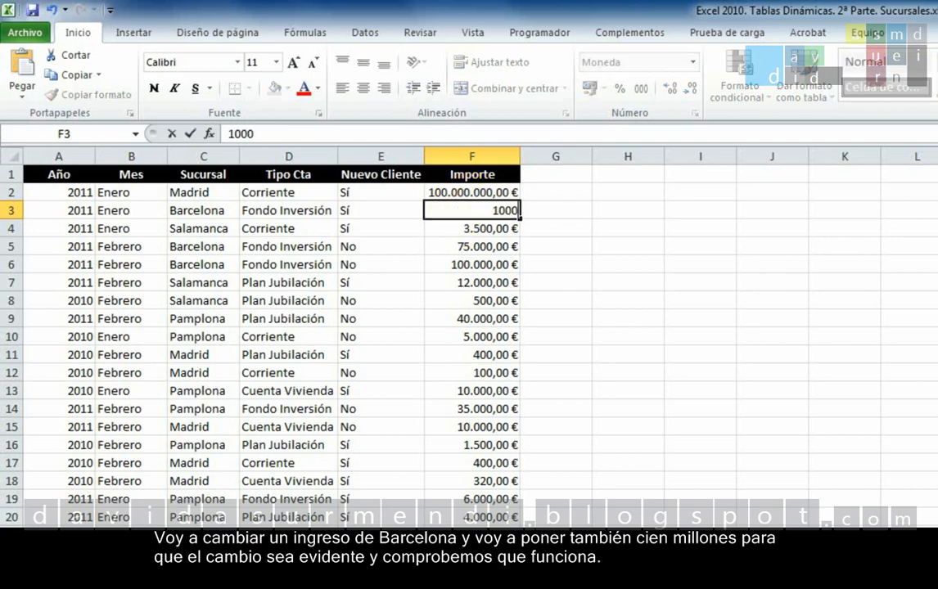
pyautogui.write('00000')
pyautogui.press('Return')
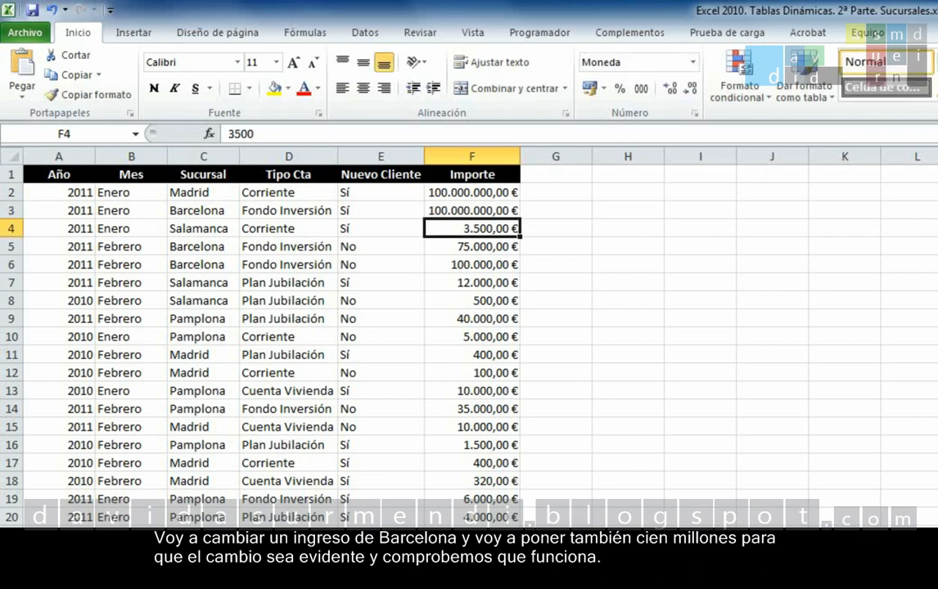
# Return to the pivot table sheet Hoja1 and close the workbook, saving the changes
pyautogui.hotkey('ctrl', 'pageup')
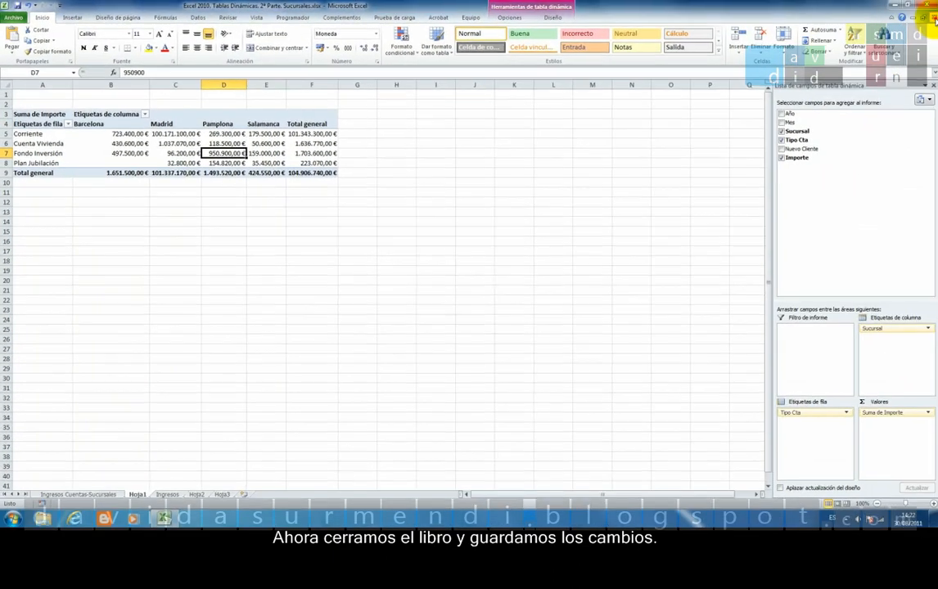
pyautogui.click(932, 17)
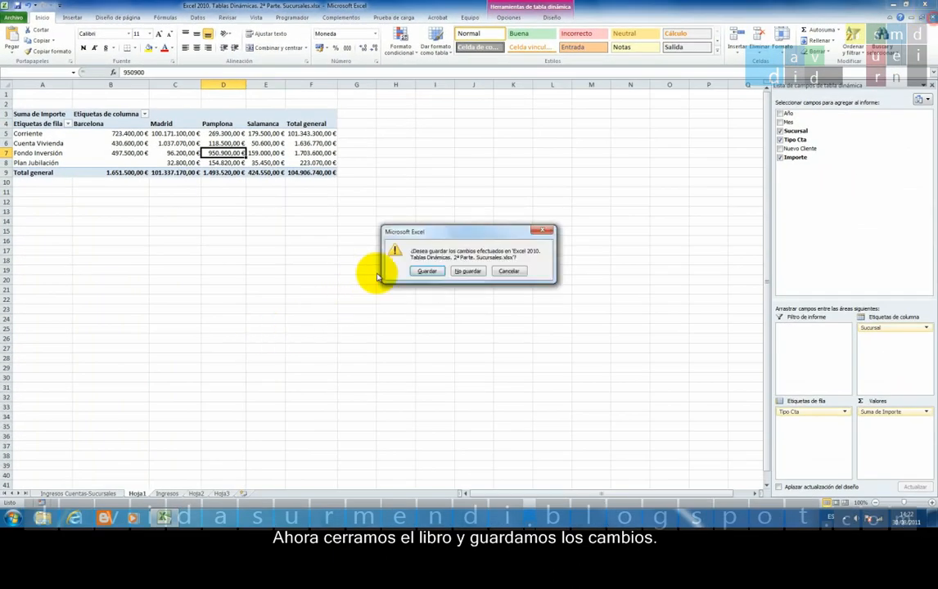
pyautogui.click(414, 271)
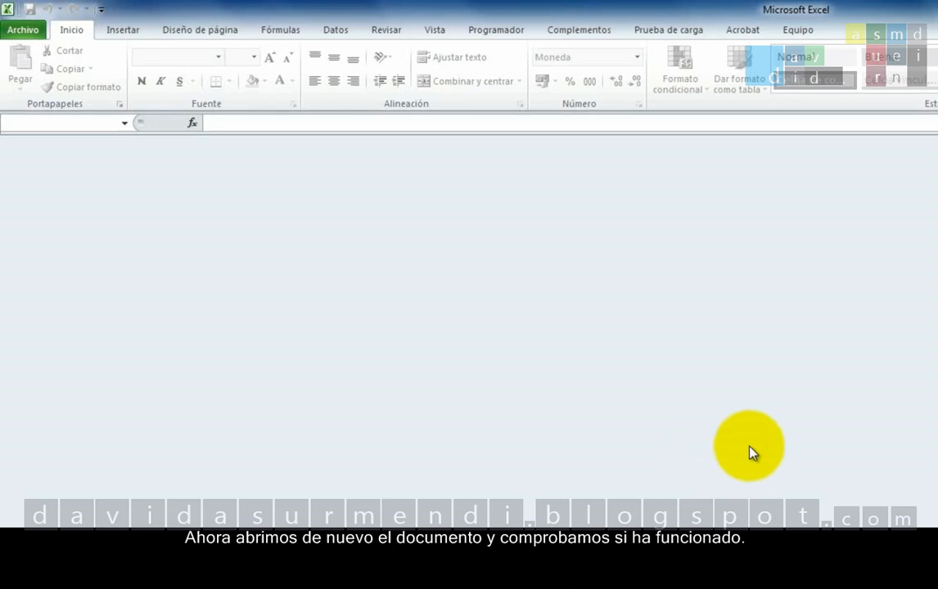
# Reopen the recent workbook Excel 2010. Tablas Dinámicas. 2ª Parte. Sucursales.xlsx and compare the Barcelona amounts in the pivot table with the source data
pyautogui.click(28, 32)
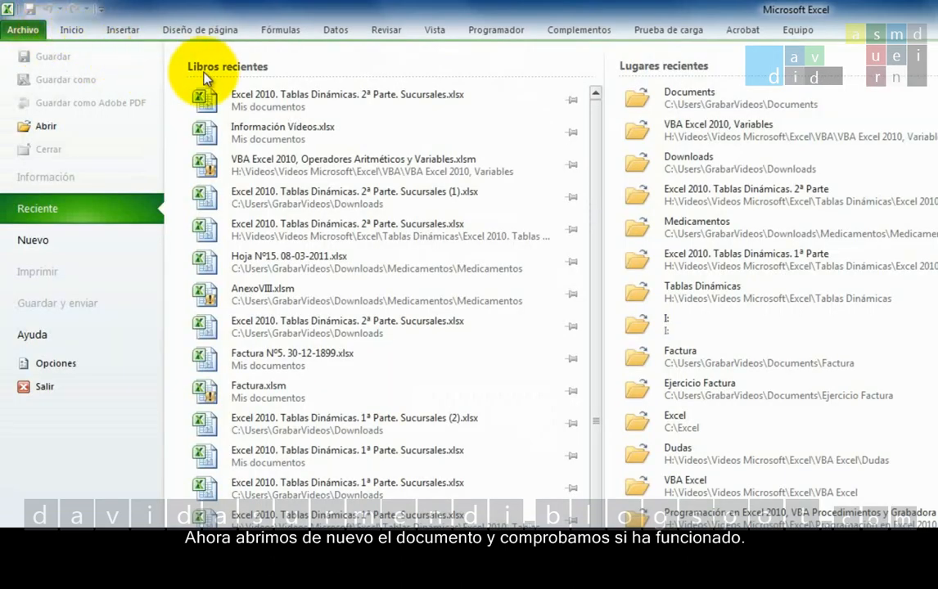
pyautogui.click(270, 96)
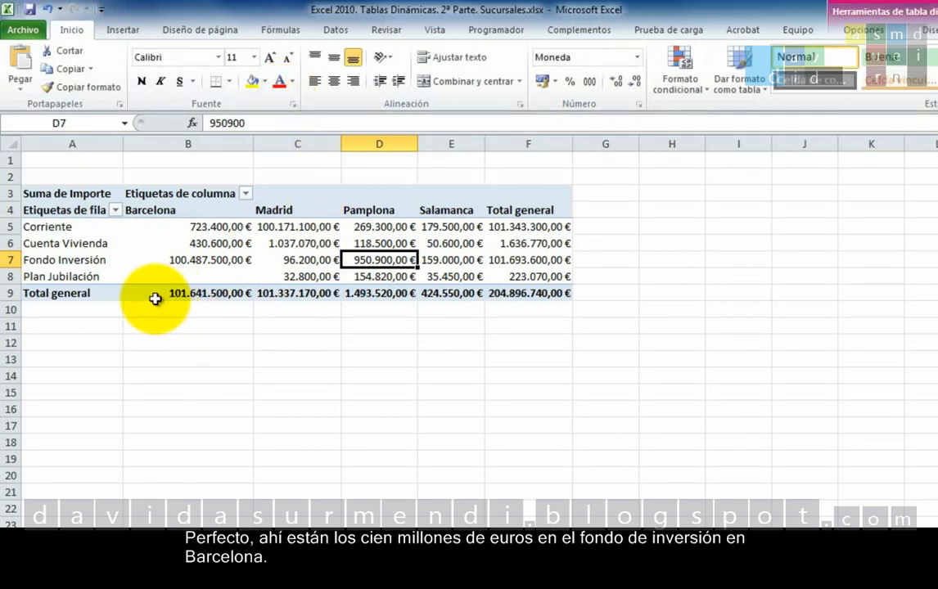
pyautogui.moveTo(188, 296)
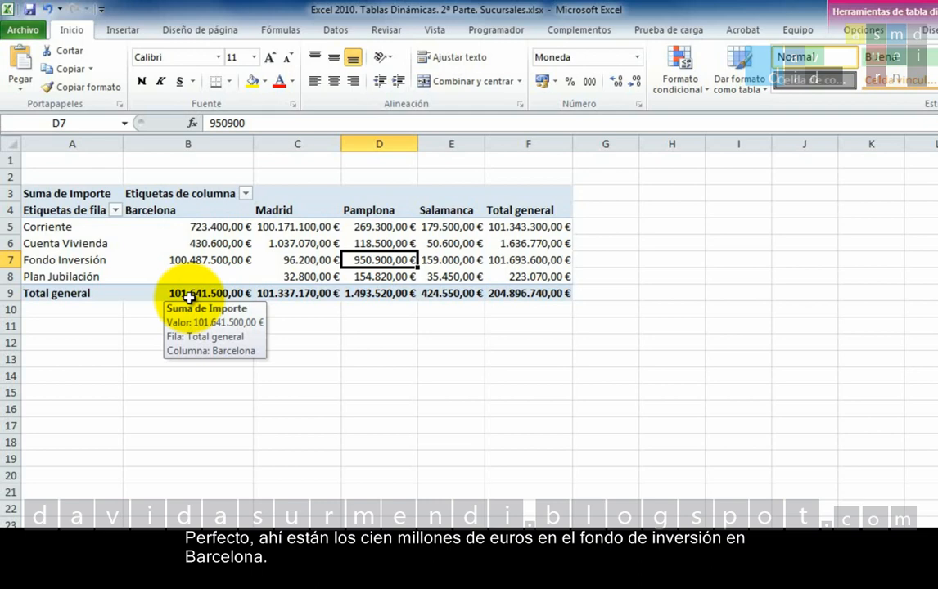
pyautogui.click(360, 541)
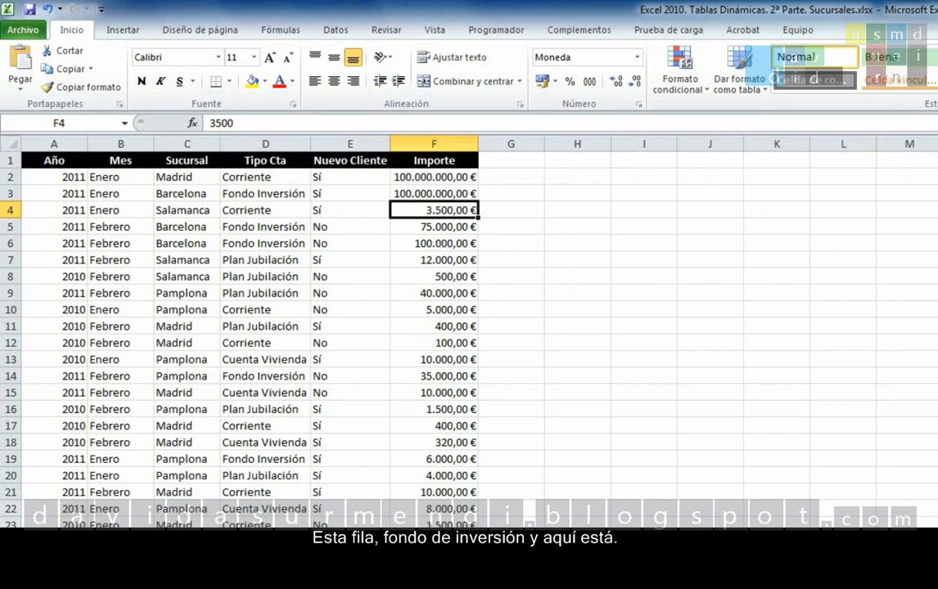
pyautogui.click(307, 540)
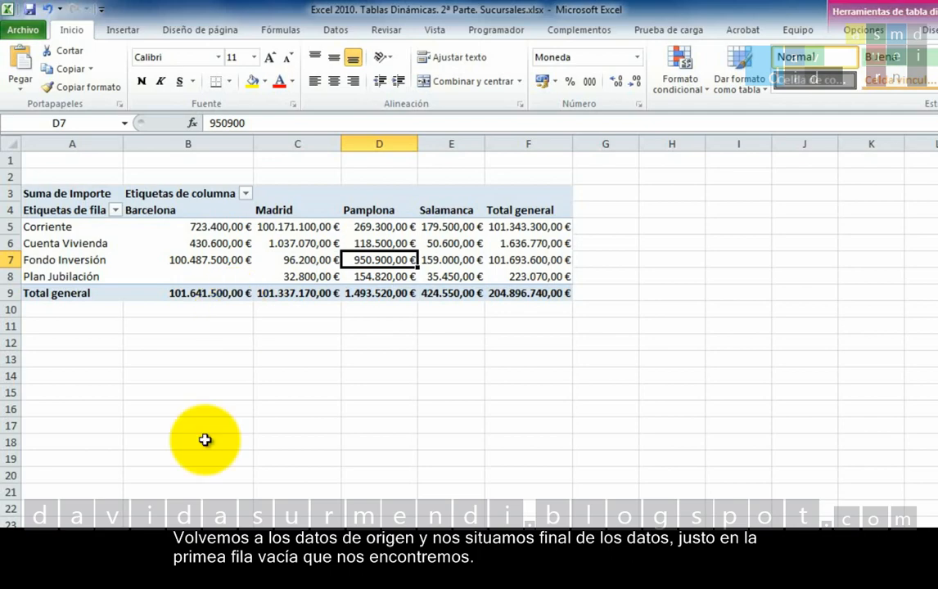
# Start a new record in row 240, the first empty row of the Ingresos sheet, with 2010, Enero and Sevilla
pyautogui.click(173, 541)
pyautogui.click(54, 587)
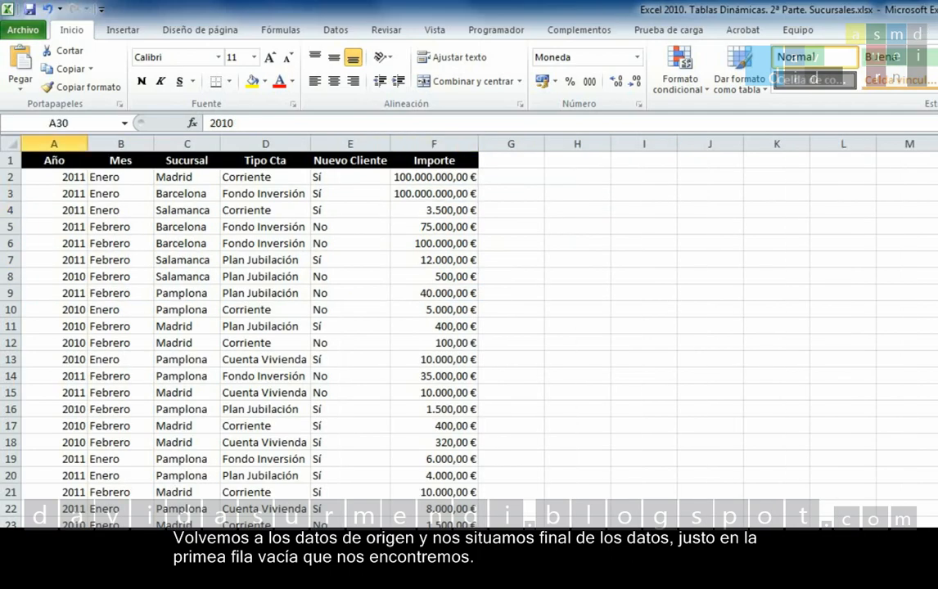
pyautogui.hotkey('ctrl', 'Down')
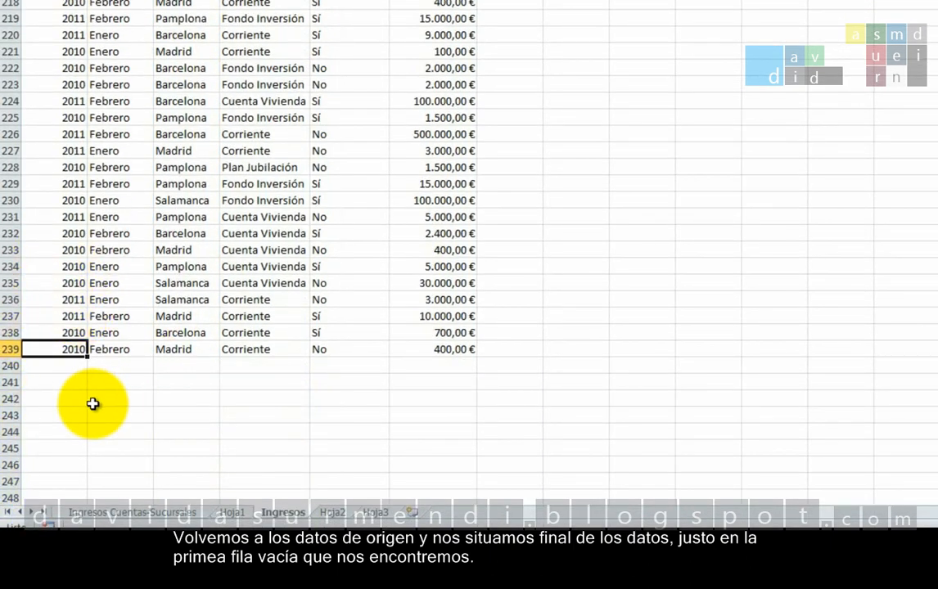
pyautogui.click(78, 370)
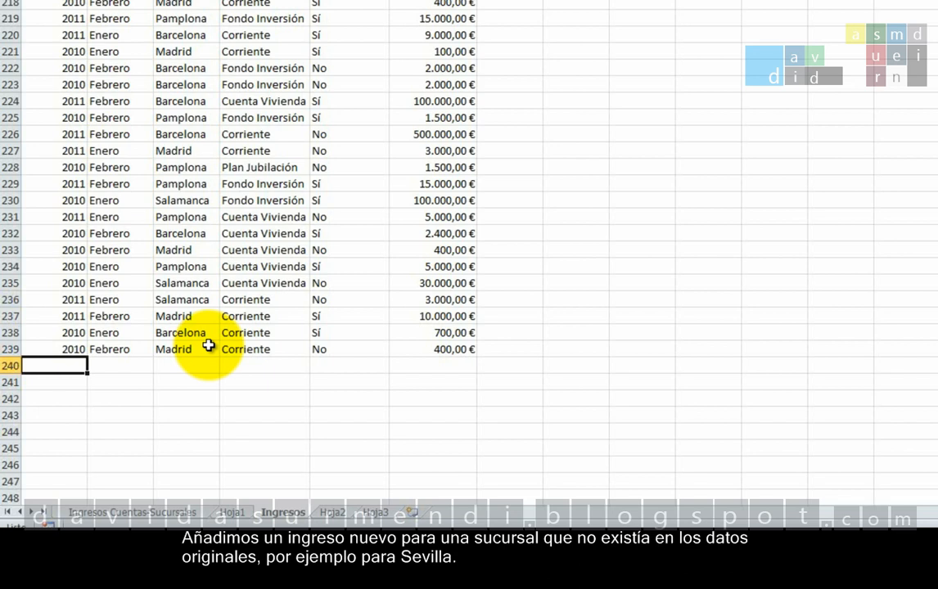
pyautogui.write('2010')
pyautogui.press('Tab')
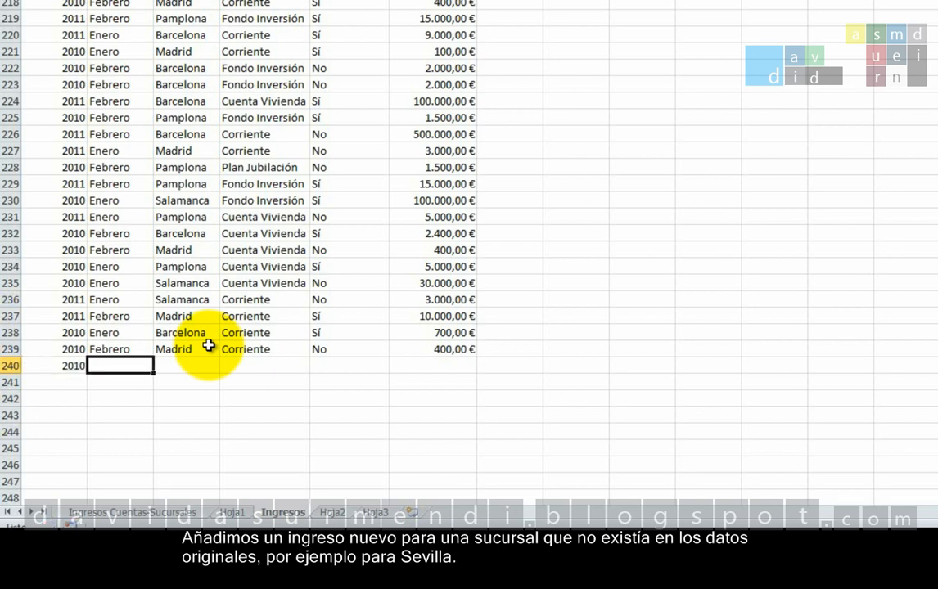
pyautogui.write('Enero')
pyautogui.press('Tab')
pyautogui.write('S')
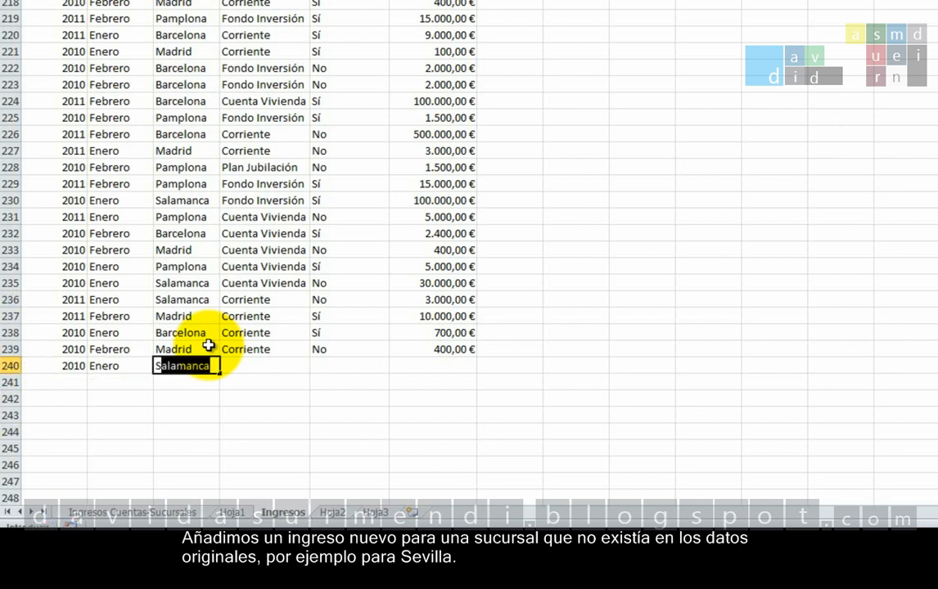
pyautogui.write('evilla')
pyautogui.press('Tab')
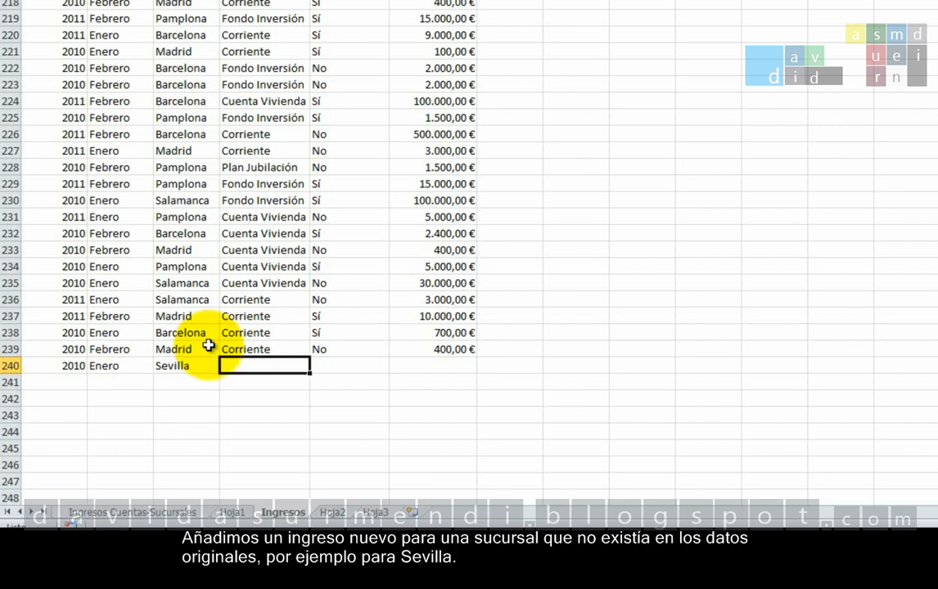
# Complete the Sevilla record in row 240 with Corriente as Tipo Cta, No as Nuevo Cliente and 100000 as Importe
pyautogui.write('Cor')
pyautogui.press('Tab')
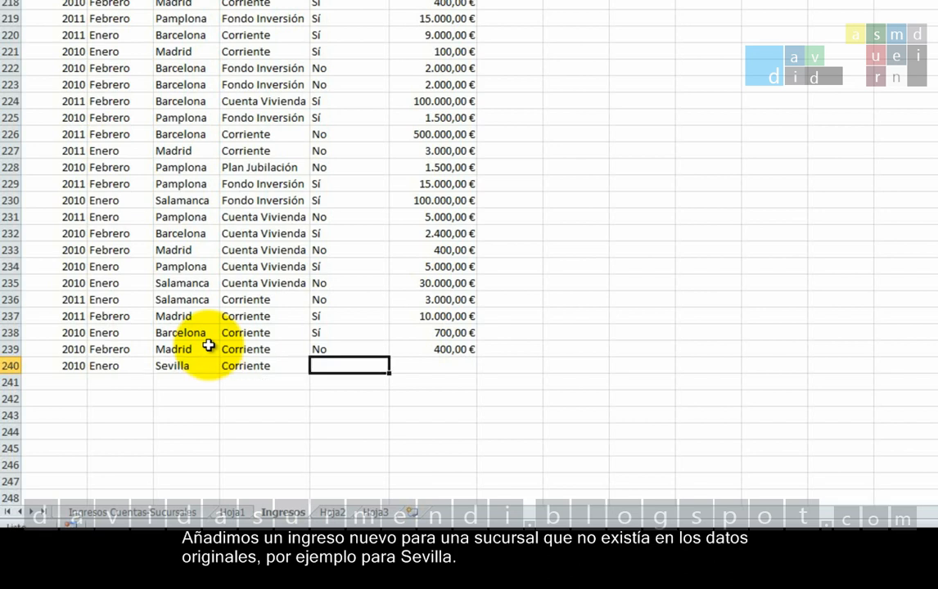
pyautogui.write('No')
pyautogui.press('Tab')
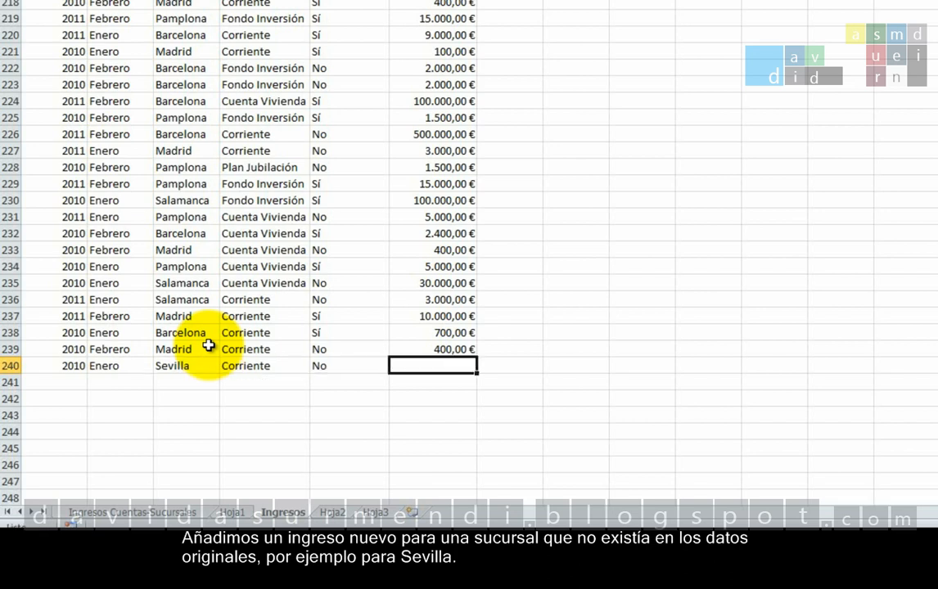
pyautogui.write('100000')
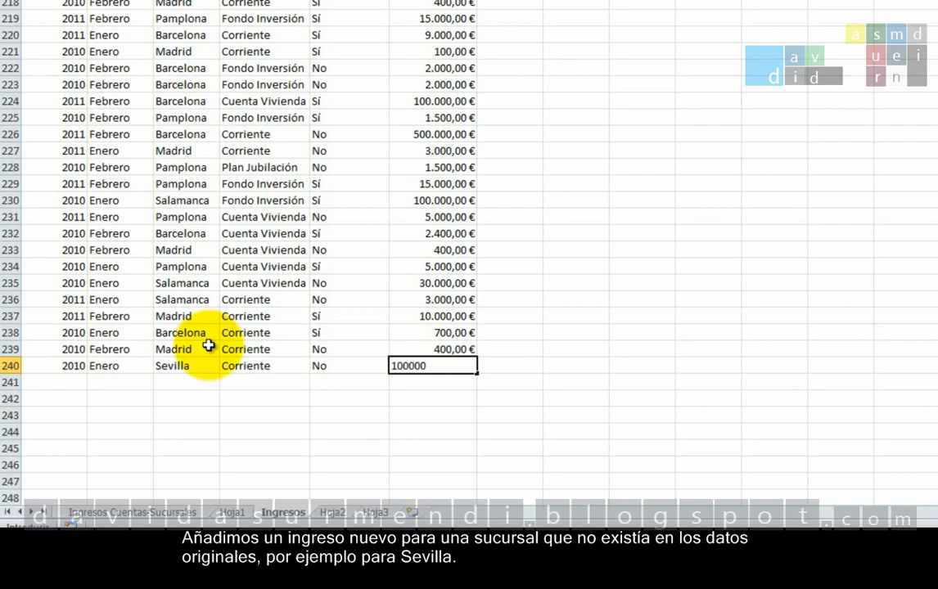
pyautogui.press('Return')
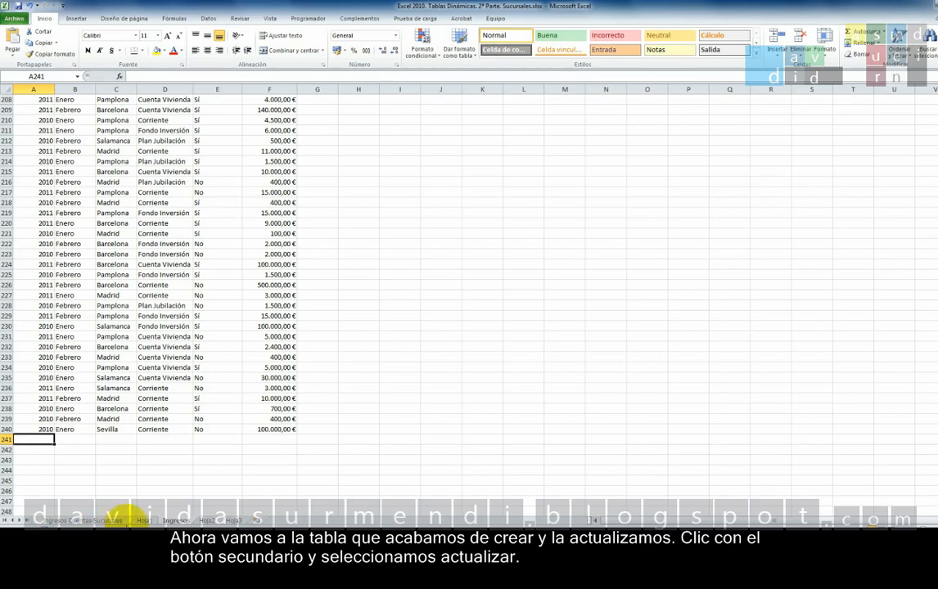
# Return to the pivot table on Hoja1 and refresh it to test whether the Sevilla record is picked up
pyautogui.click(143, 519)
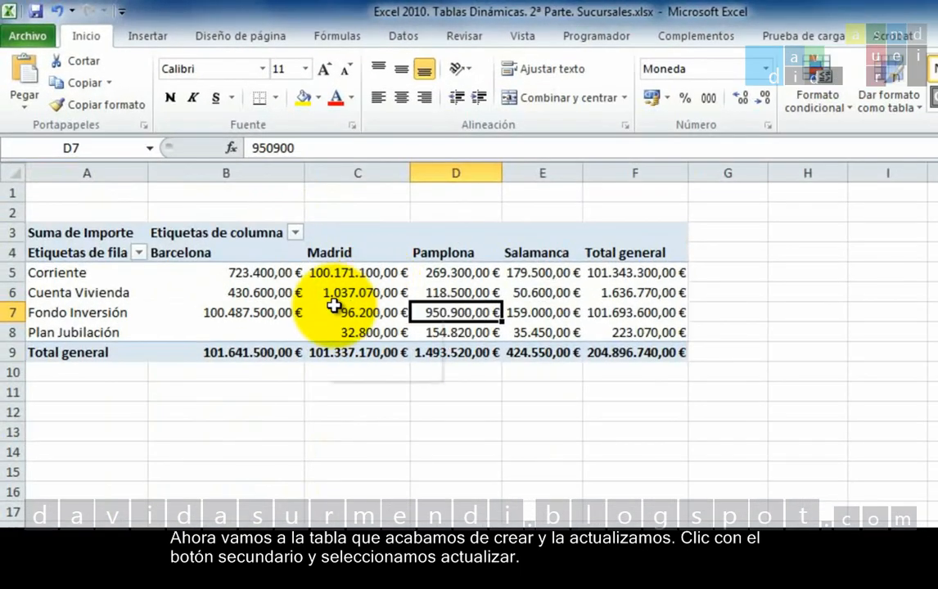
pyautogui.rightClick(335, 295)
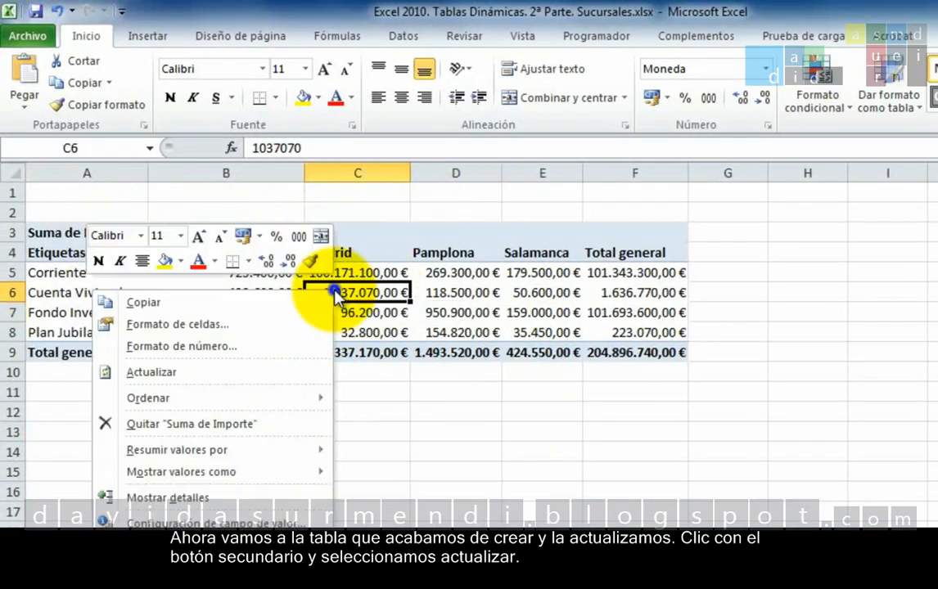
pyautogui.click(301, 372)
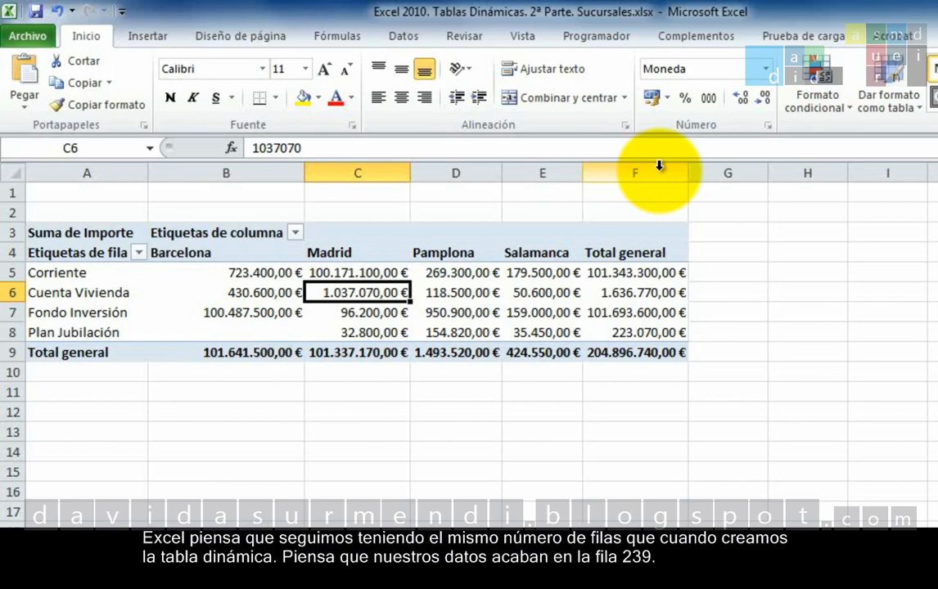
# Clear the Sevilla record from row 240 of the Ingresos sheet
pyautogui.click(150, 531)
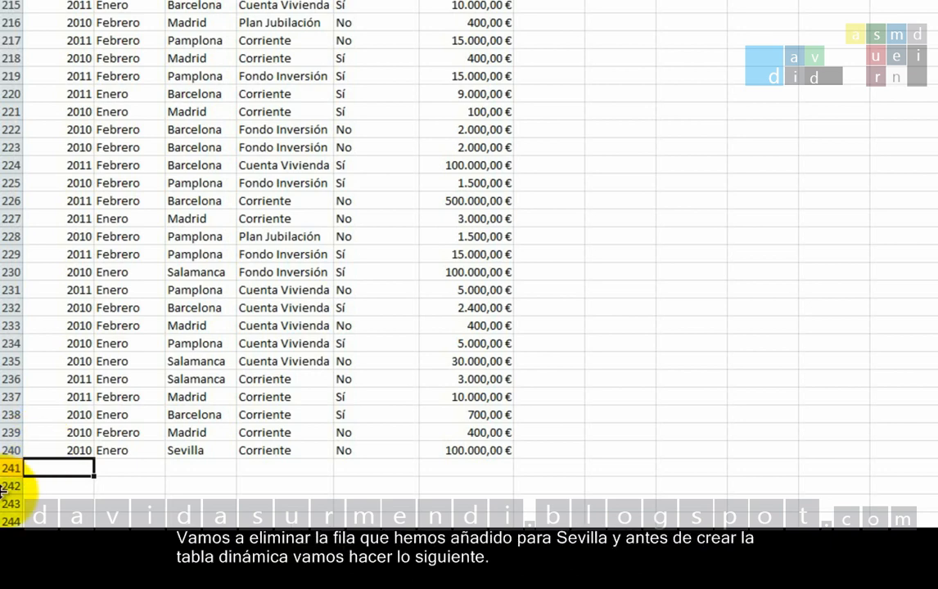
pyautogui.moveTo(59, 450); pyautogui.dragTo(464, 440)
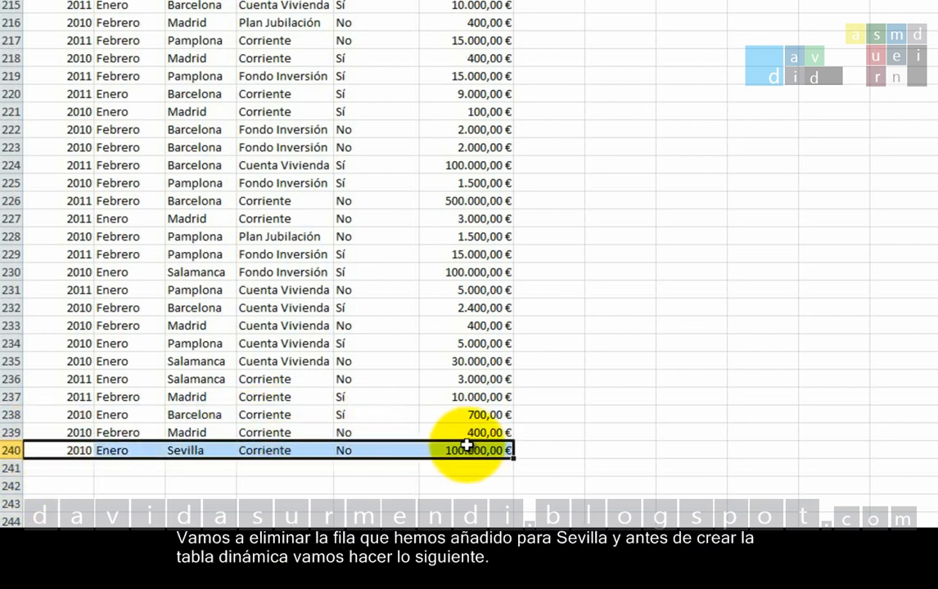
pyautogui.press('Delete')
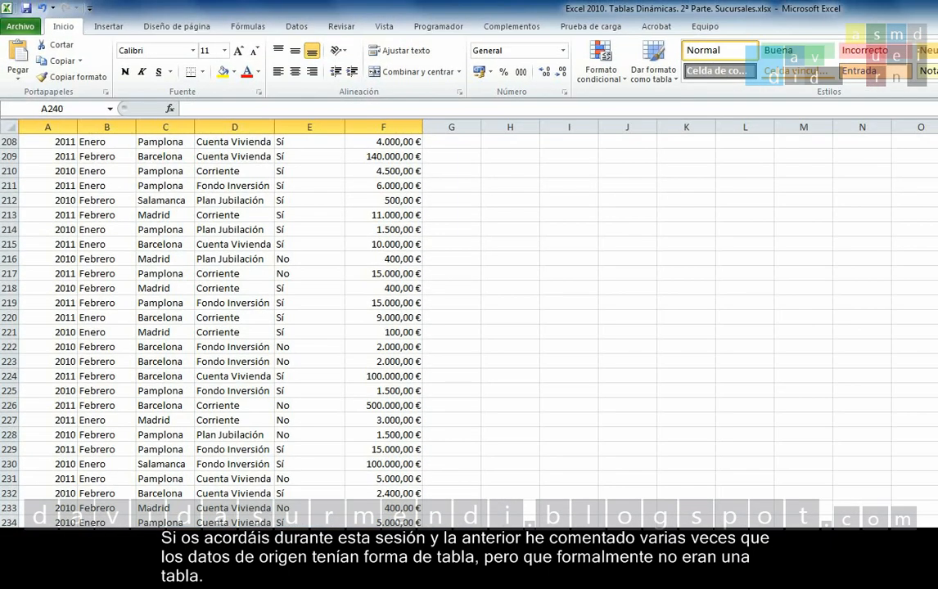
# Convert the source range $A$1:$F$239 into a table with headers and look at the filter options of its Sucursal column
pyautogui.hotkey('ctrl', 'Up')
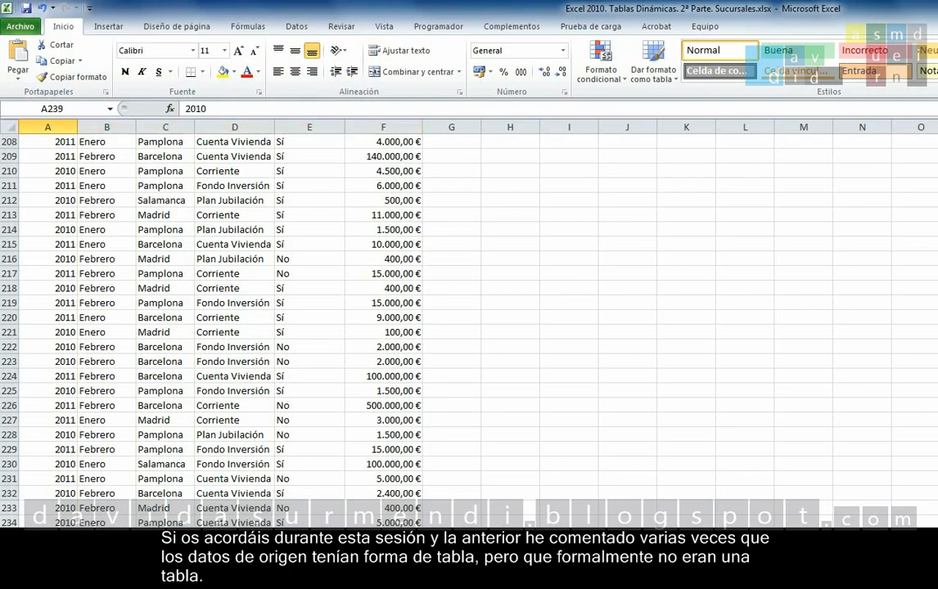
pyautogui.hotkey('ctrl', 'Up')
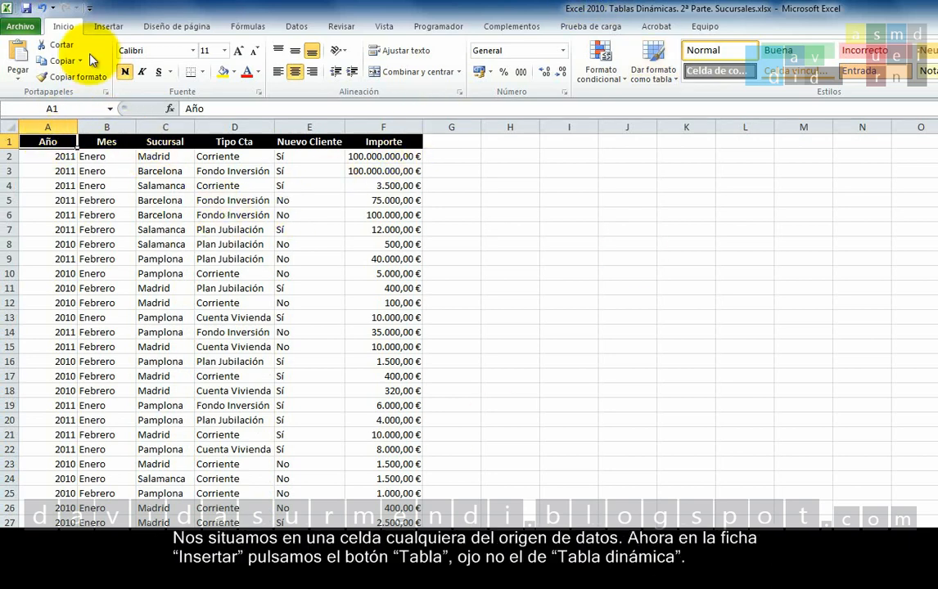
pyautogui.click(105, 28)
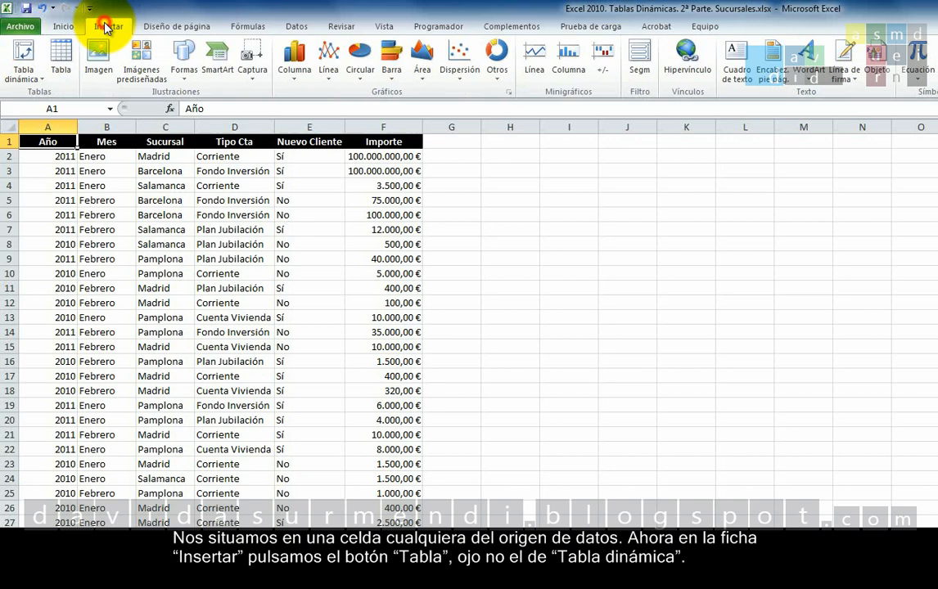
pyautogui.click(62, 68)
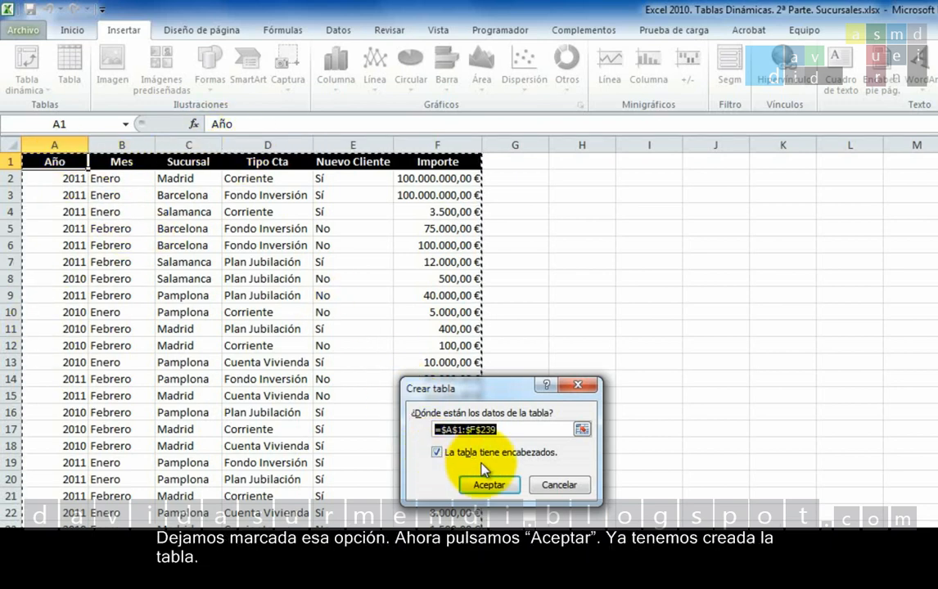
pyautogui.click(495, 485)
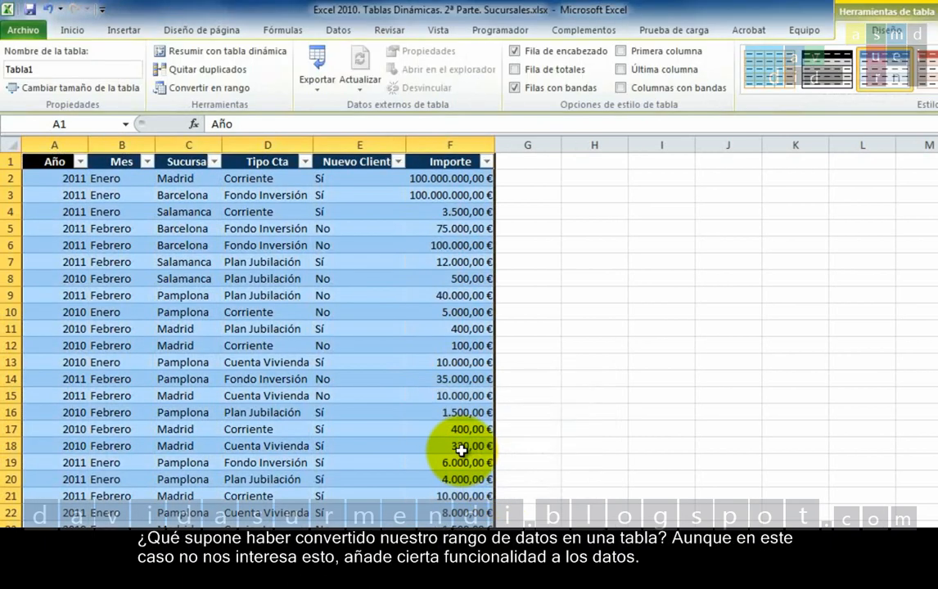
pyautogui.click(216, 161)
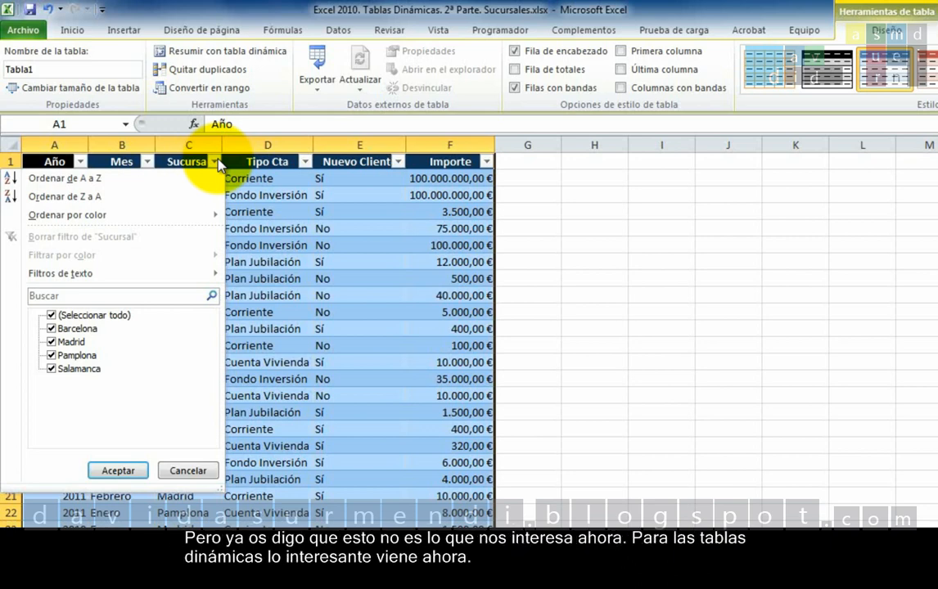
pyautogui.click(278, 326)
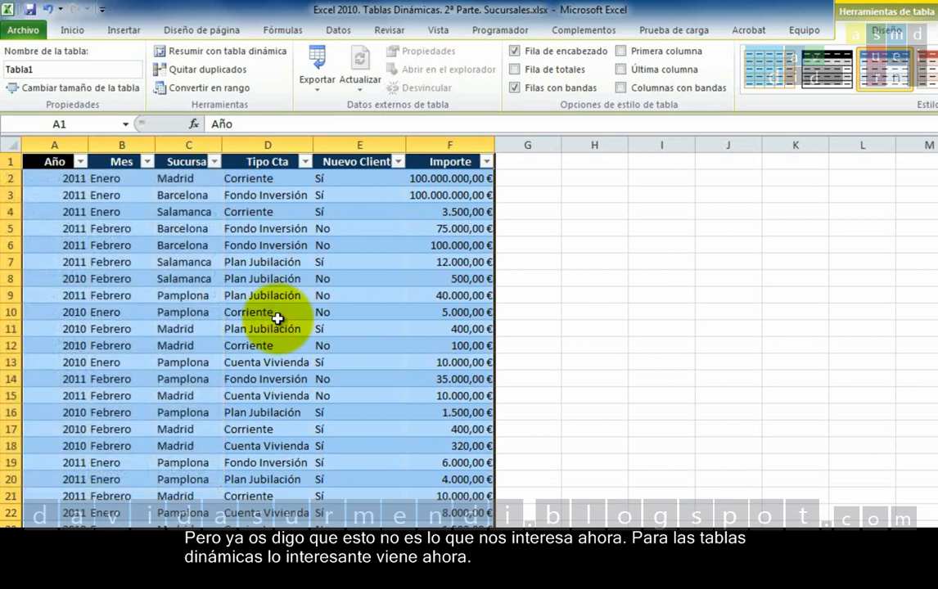
# Rename the new table as Ingresos
pyautogui.click(278, 318)
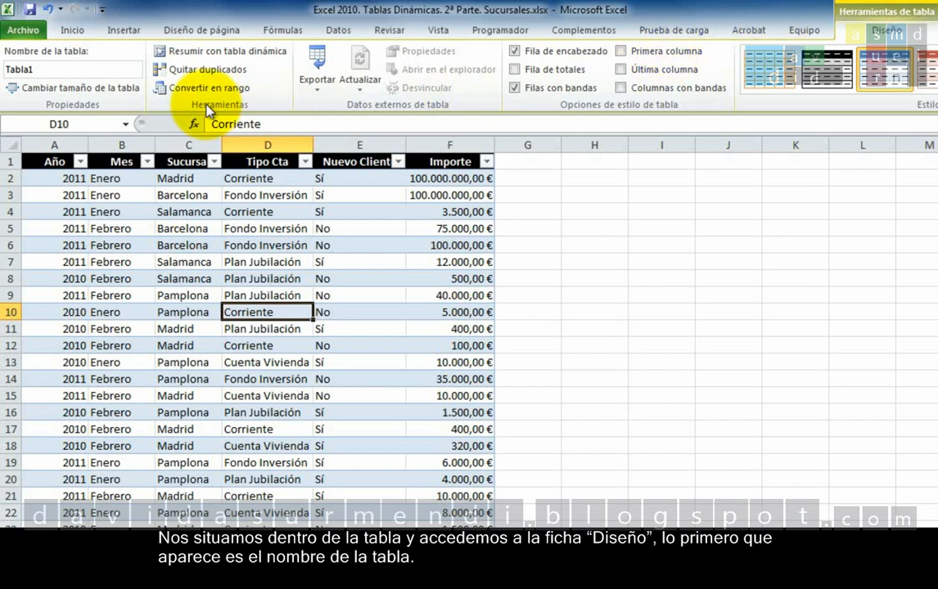
pyautogui.click(71, 69)
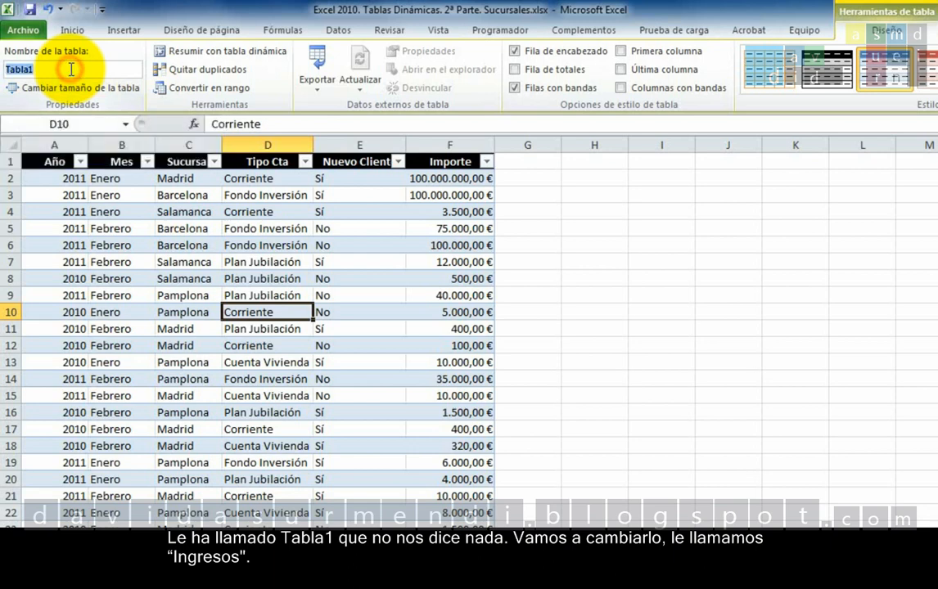
pyautogui.write('Ingresos')
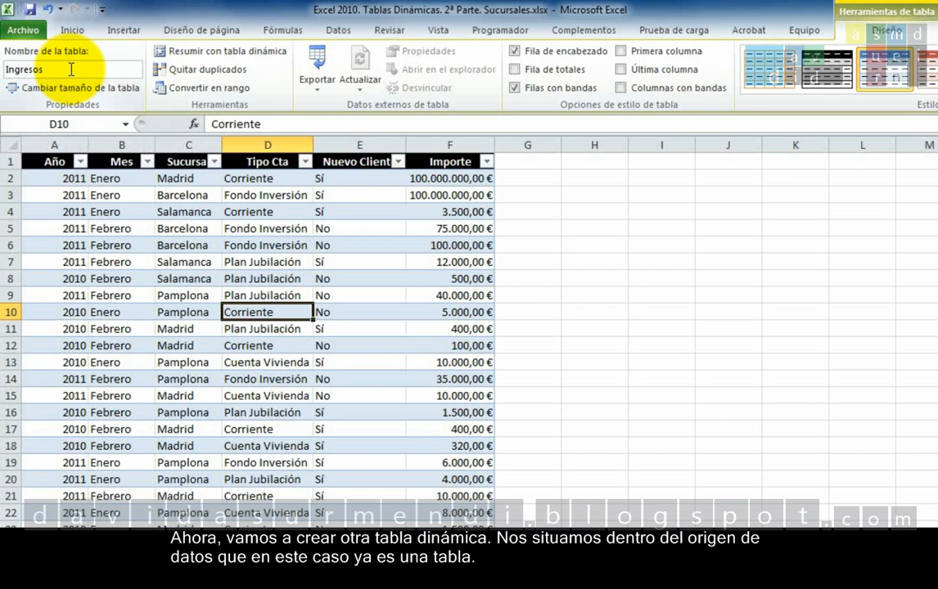
# Create a pivot table from the Ingresos table, placed on the existing sheet Hoja1 at cell A15
pyautogui.click(68, 178)
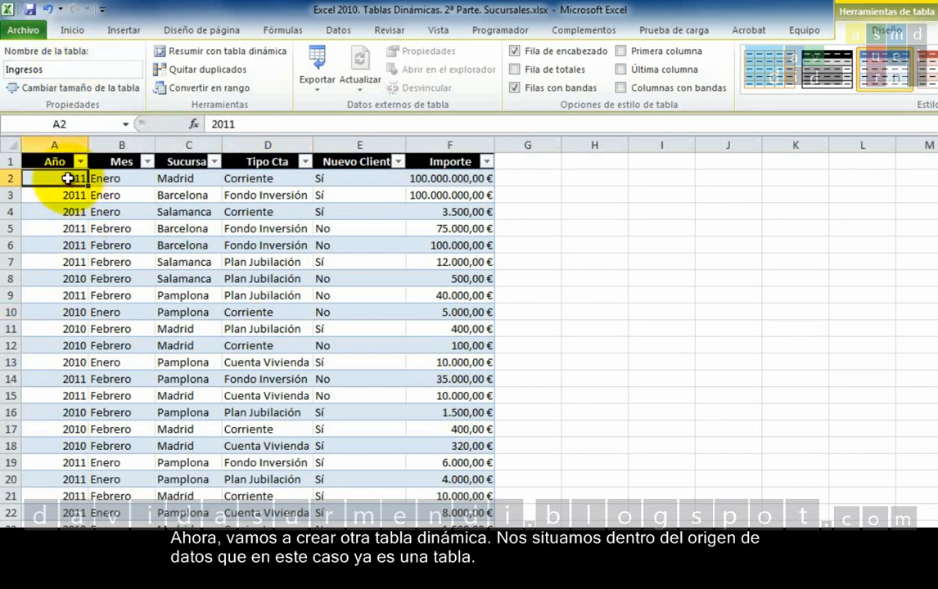
pyautogui.click(66, 164)
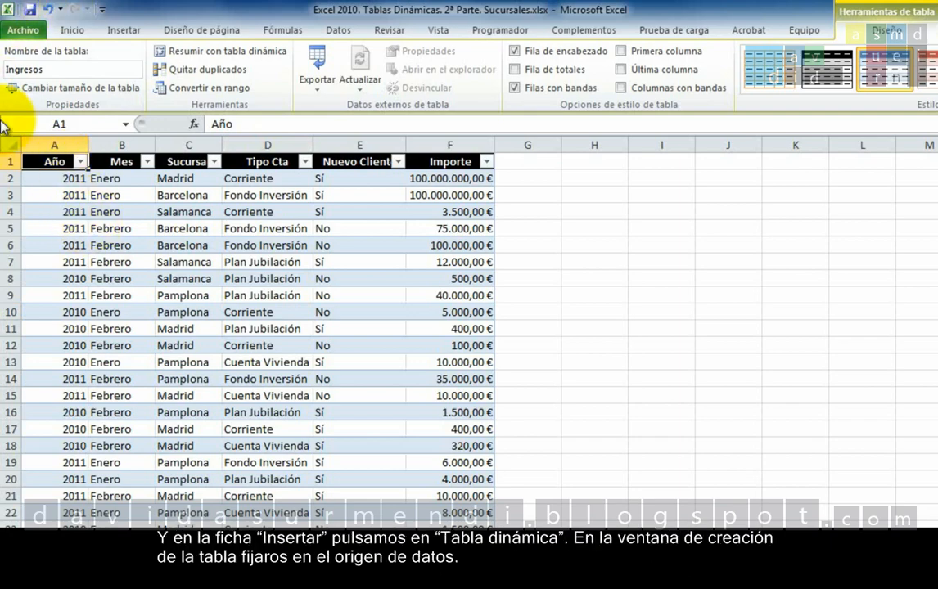
pyautogui.click(109, 29)
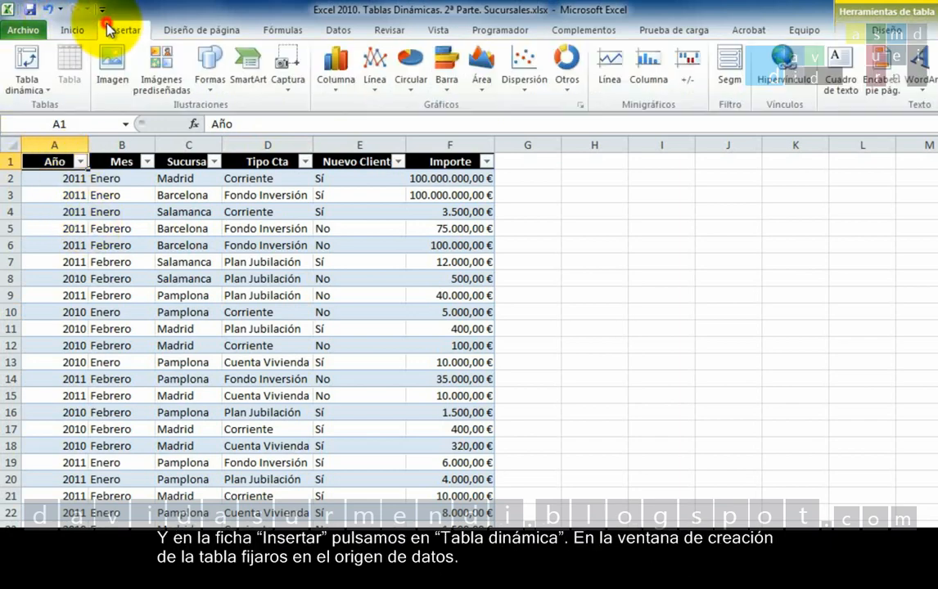
pyautogui.click(27, 62)
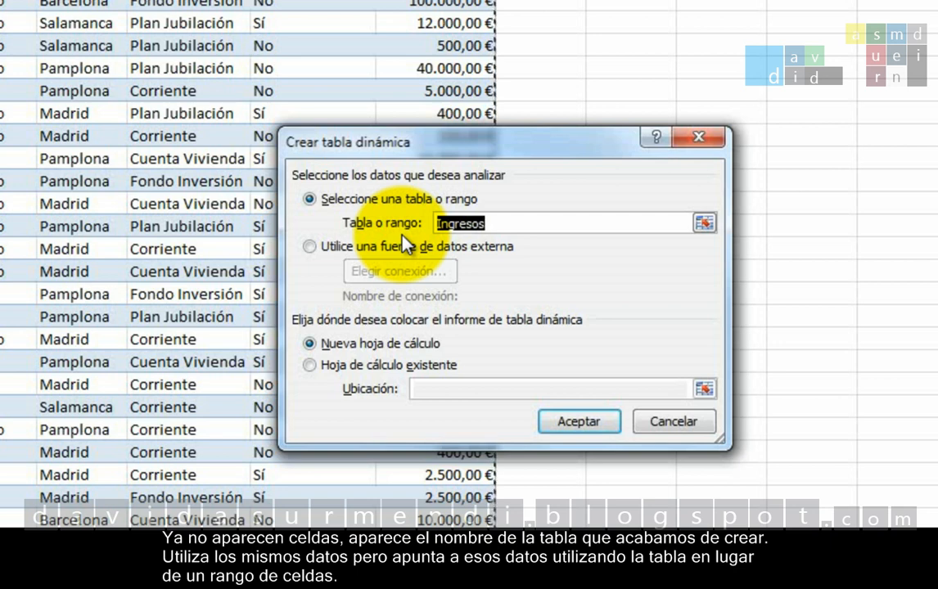
pyautogui.click(324, 370)
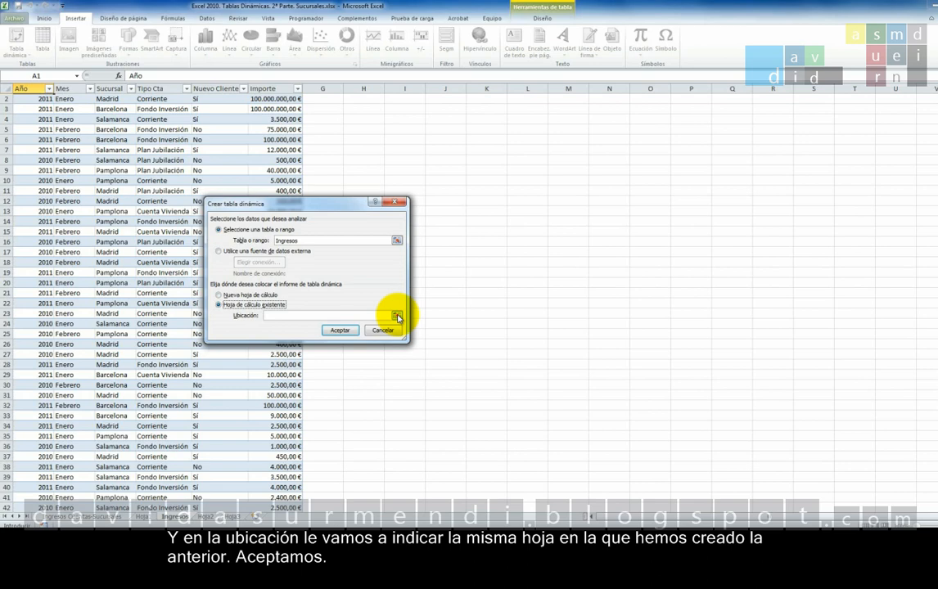
pyautogui.click(396, 317)
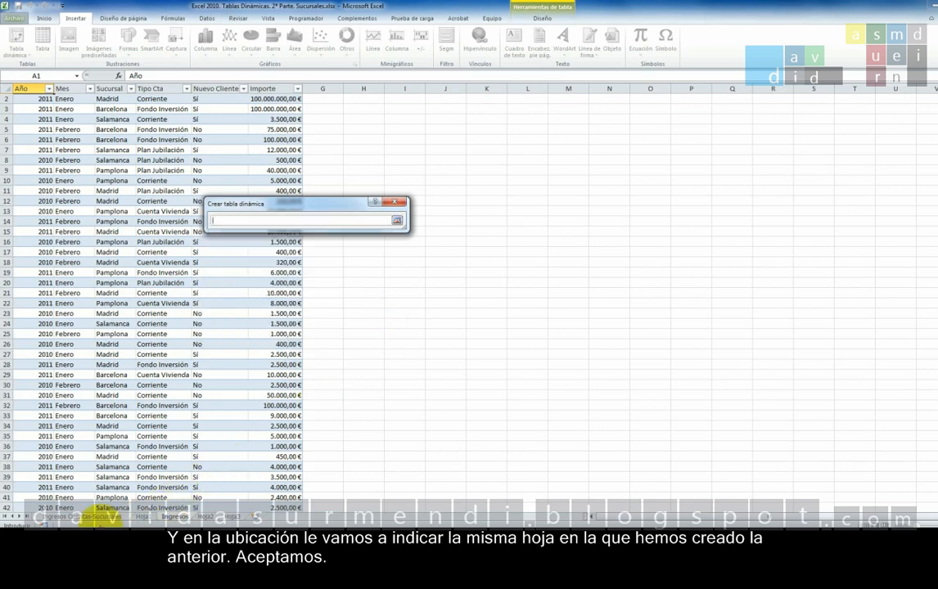
pyautogui.click(142, 517)
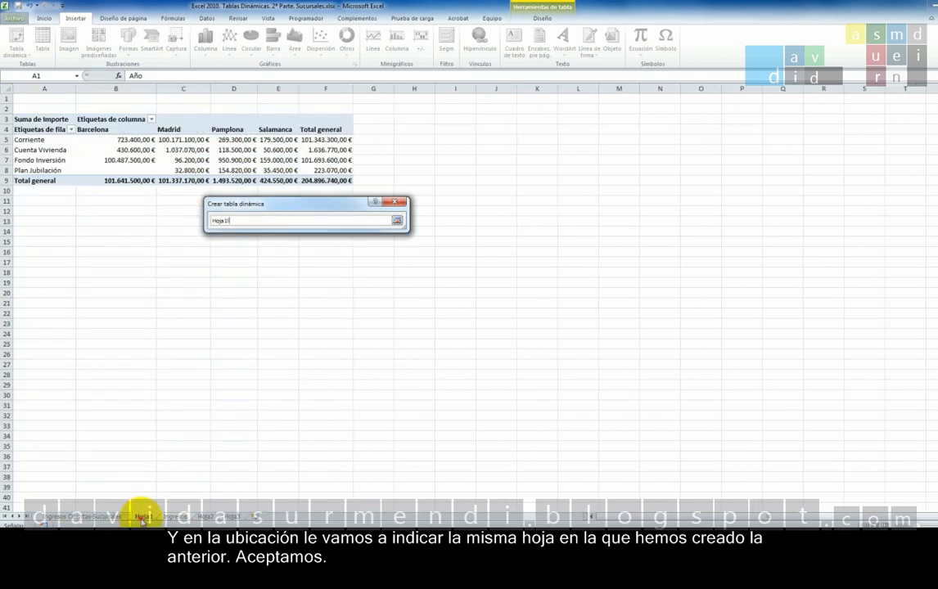
pyautogui.click(27, 244)
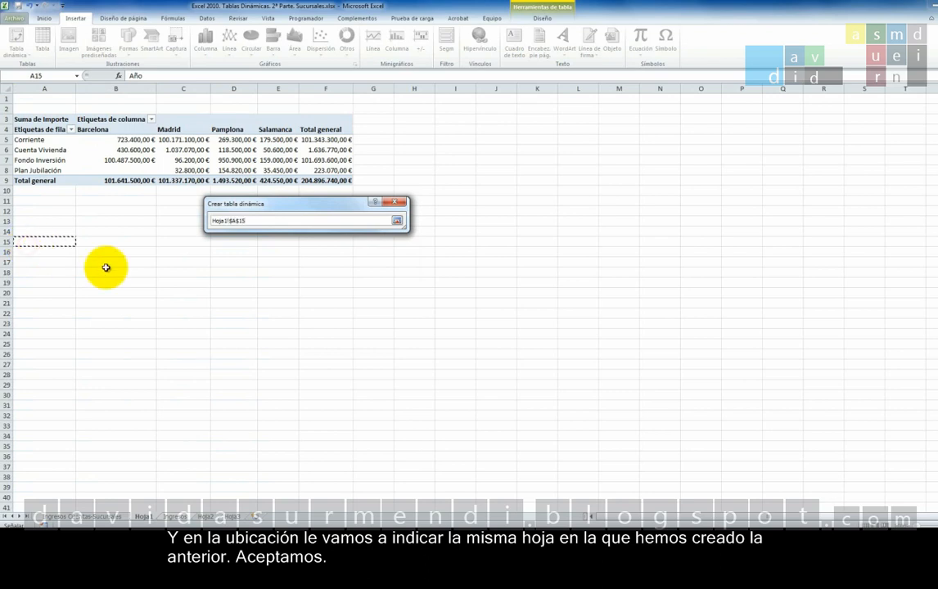
pyautogui.click(396, 221)
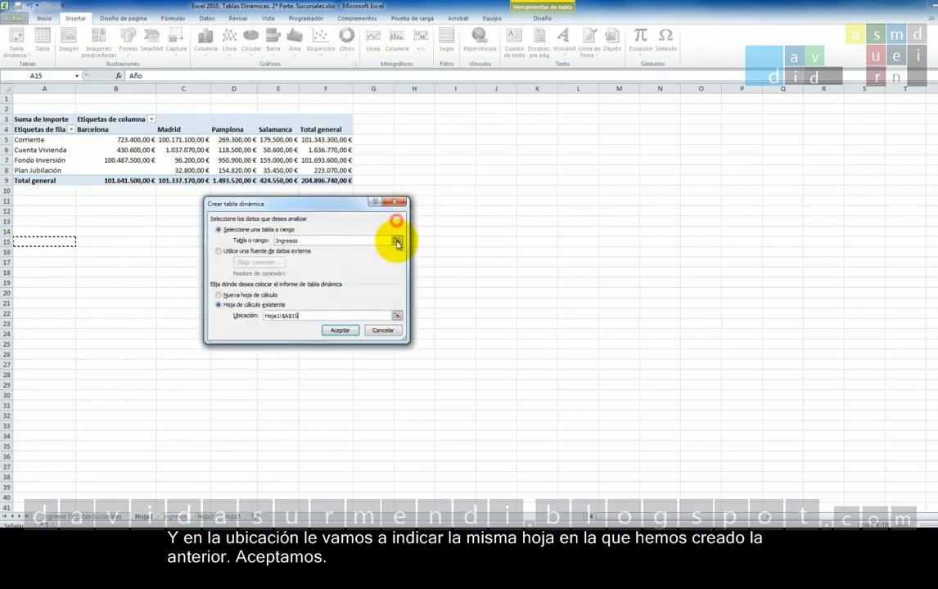
pyautogui.click(339, 332)
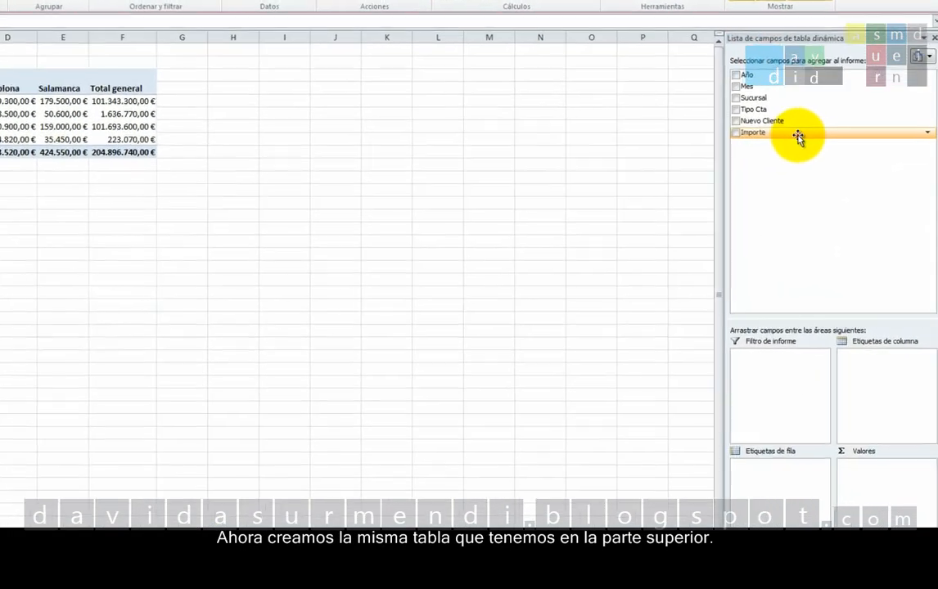
# Lay out the new pivot table with Importe as values, Sucursal as column labels and Tipo Cta as row labels
pyautogui.moveTo(798, 137); pyautogui.dragTo(892, 491)
pyautogui.moveTo(777, 95); pyautogui.dragTo(863, 387)
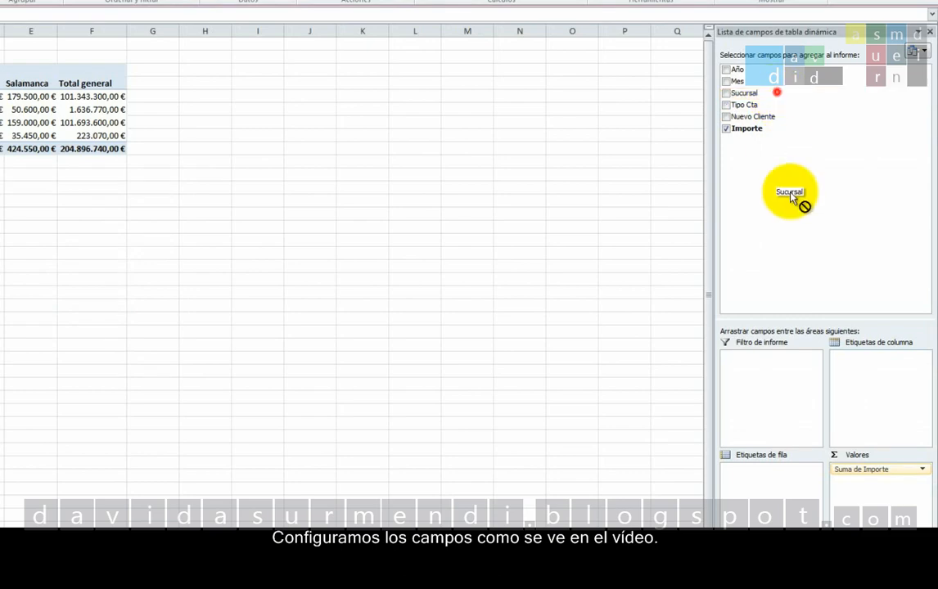
pyautogui.moveTo(745, 105); pyautogui.dragTo(756, 493)
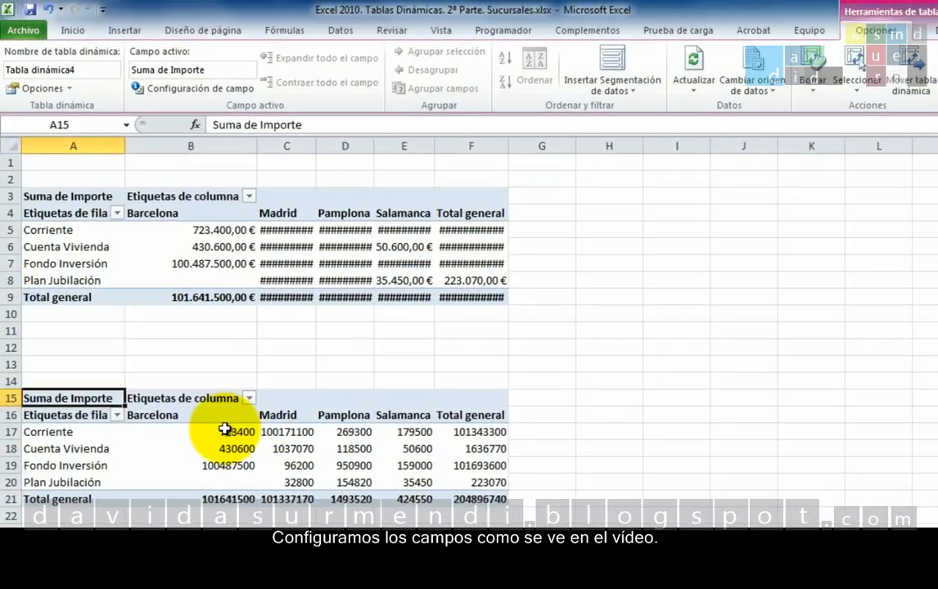
# Apply the Moneda number format to all amounts and totals in the lower pivot table, B17:F21
pyautogui.moveTo(224, 429); pyautogui.dragTo(487, 481)
pyautogui.click(245, 432)
pyautogui.moveTo(250, 432); pyautogui.dragTo(489, 497)
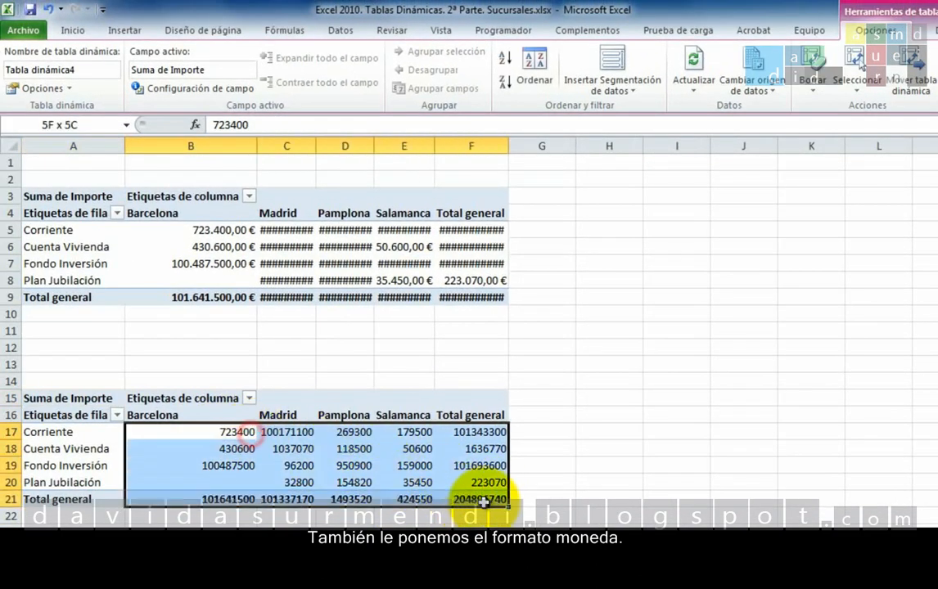
pyautogui.click(72, 30)
pyautogui.click(645, 58)
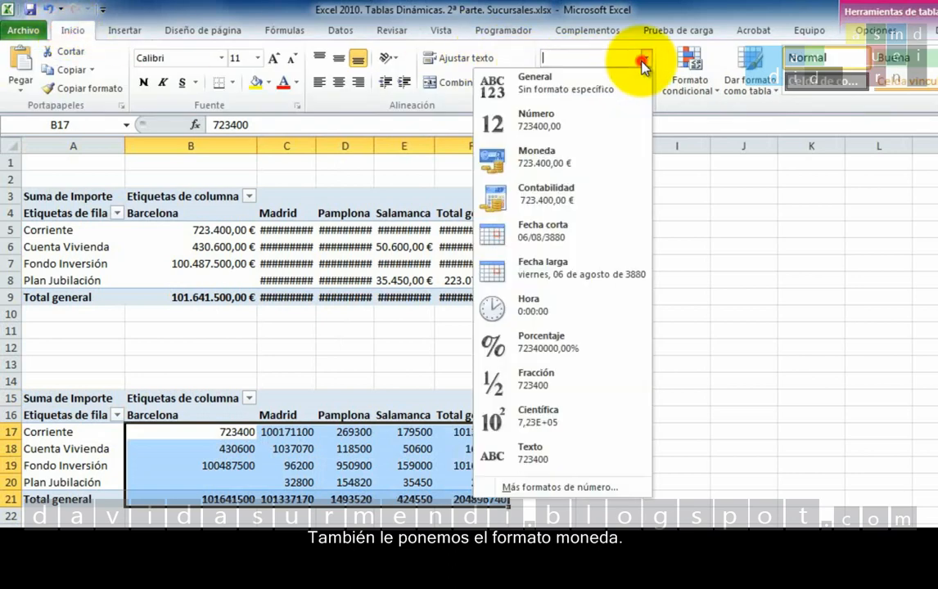
pyautogui.click(608, 156)
# Autofit columns B to F on Hoja1 so the currency amounts of both pivot tables fit
pyautogui.moveTo(193, 141); pyautogui.dragTo(485, 138)
pyautogui.doubleClick(506, 145)
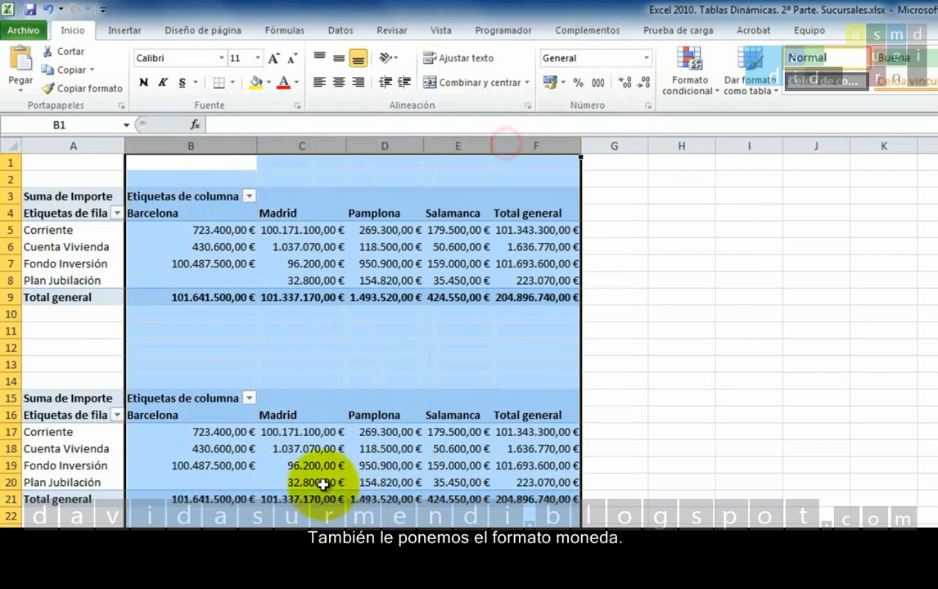
pyautogui.click(291, 481)
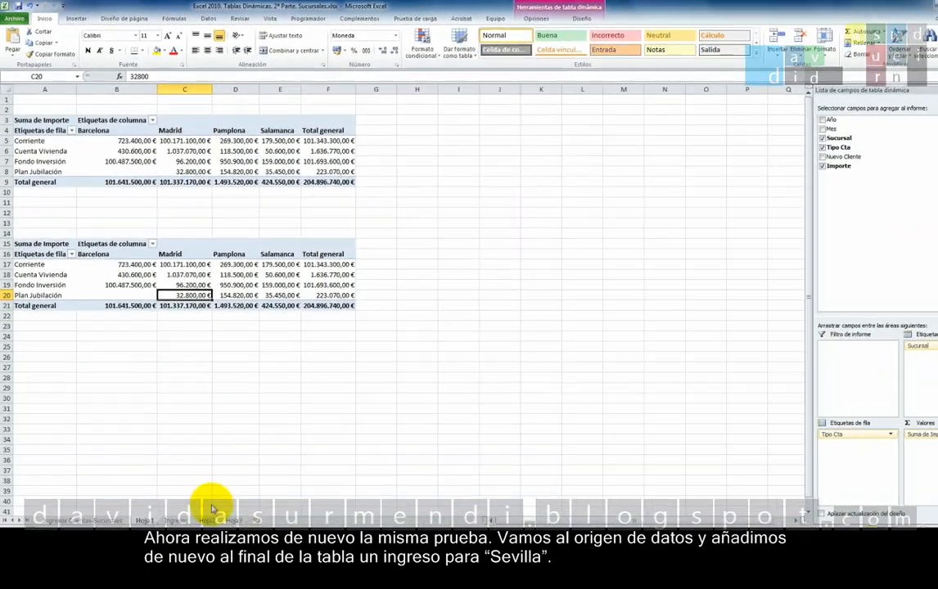
# Start a new record in row 240, below the table on the Ingresos sheet, with Año 2010, Mes Enero and Sucursal Sevilla
pyautogui.click(189, 520)
pyautogui.click(41, 408)
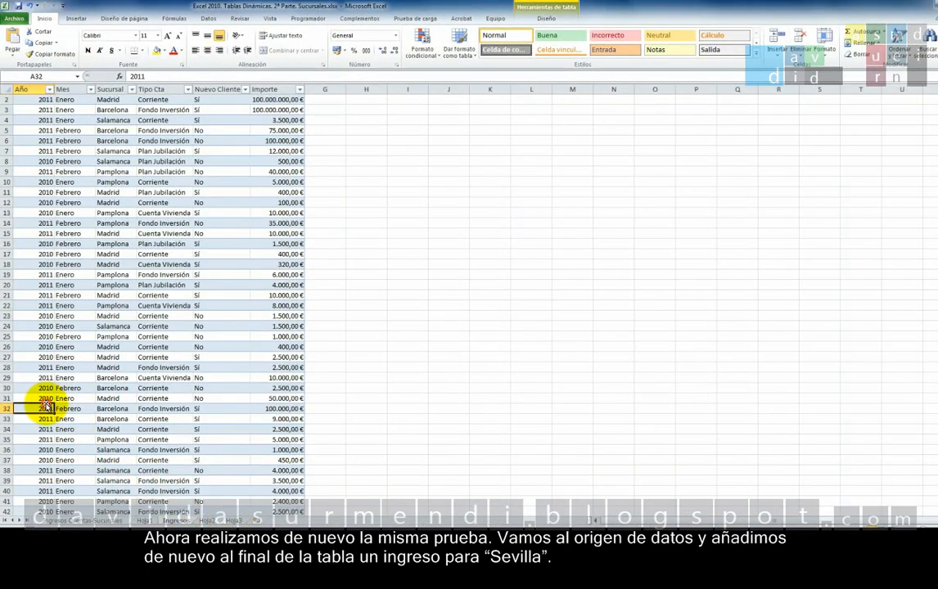
pyautogui.hotkey('ctrl', 'Down')
pyautogui.press('Down')
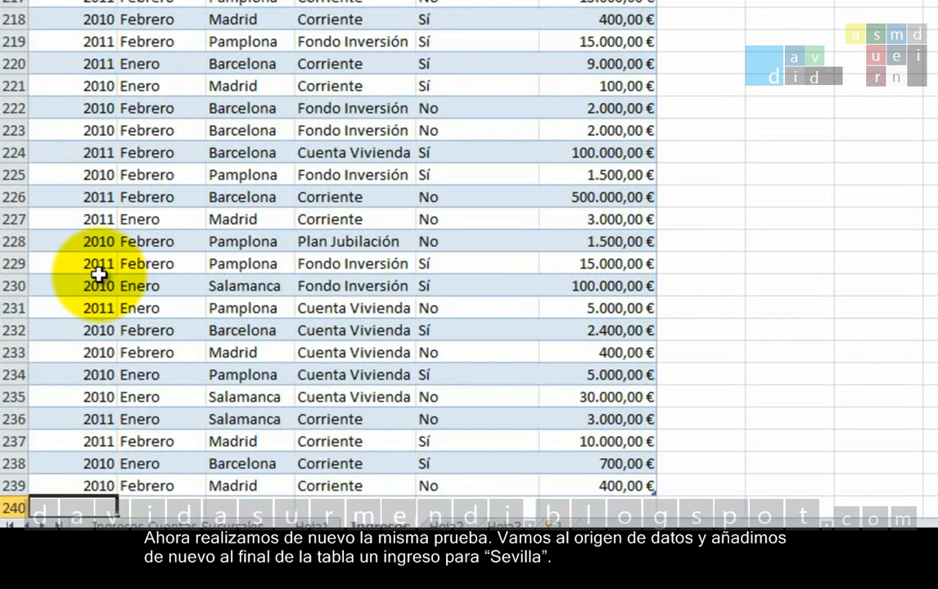
pyautogui.write('2010')
pyautogui.press('Tab')
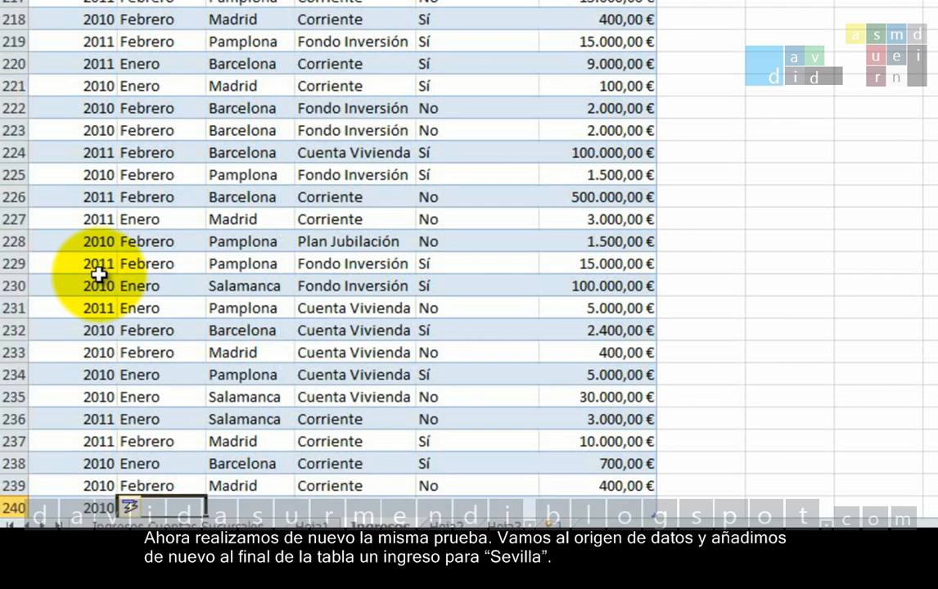
pyautogui.write('Enero')
pyautogui.press('Tab')
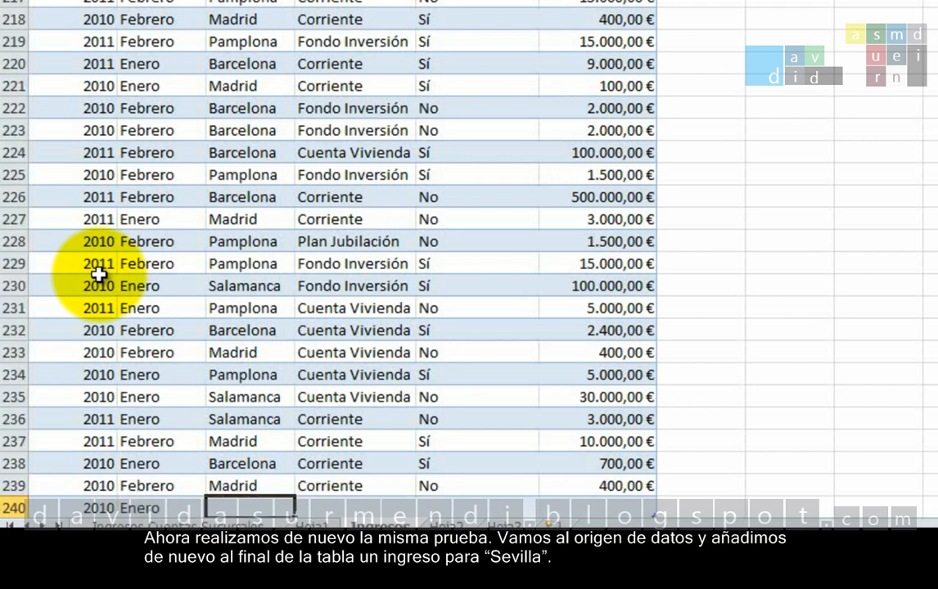
pyautogui.write('Sevilla')
pyautogui.press('Tab')
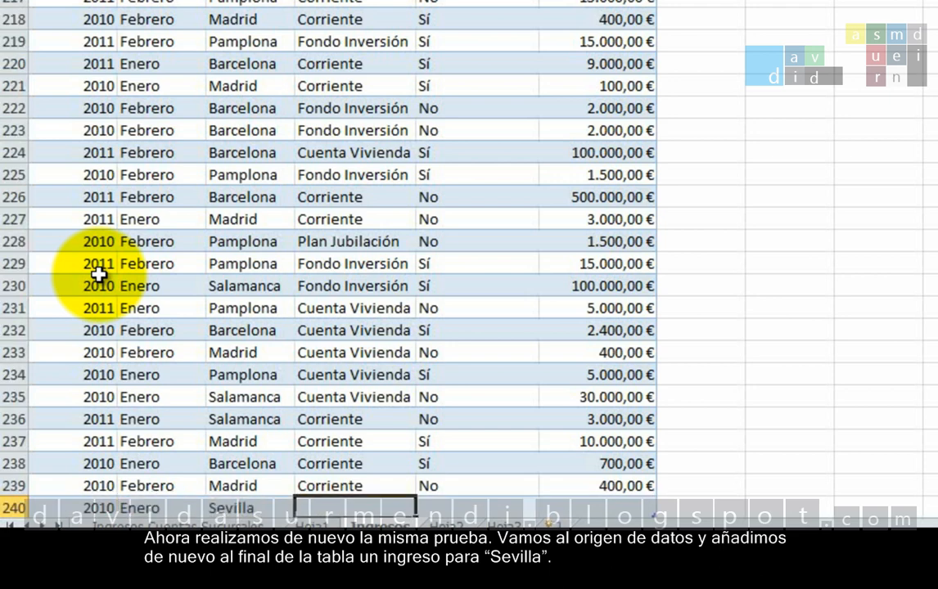
# Complete row 240 with Tipo Cta Corriente, Nuevo Cliente No and an Importe of 100000
pyautogui.write('C')
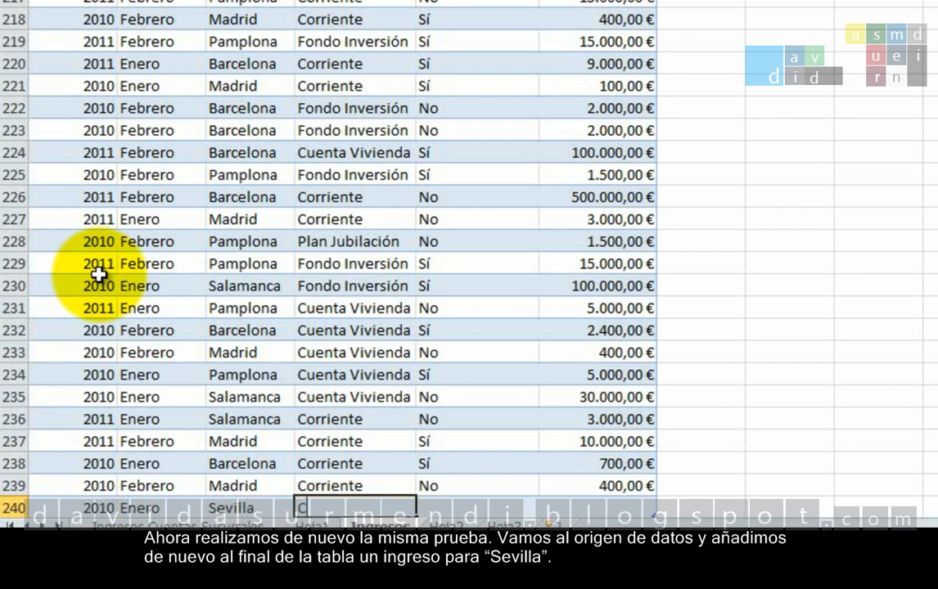
pyautogui.write('o')
pyautogui.press('Tab')
pyautogui.write('No')
pyautogui.press('Tab')
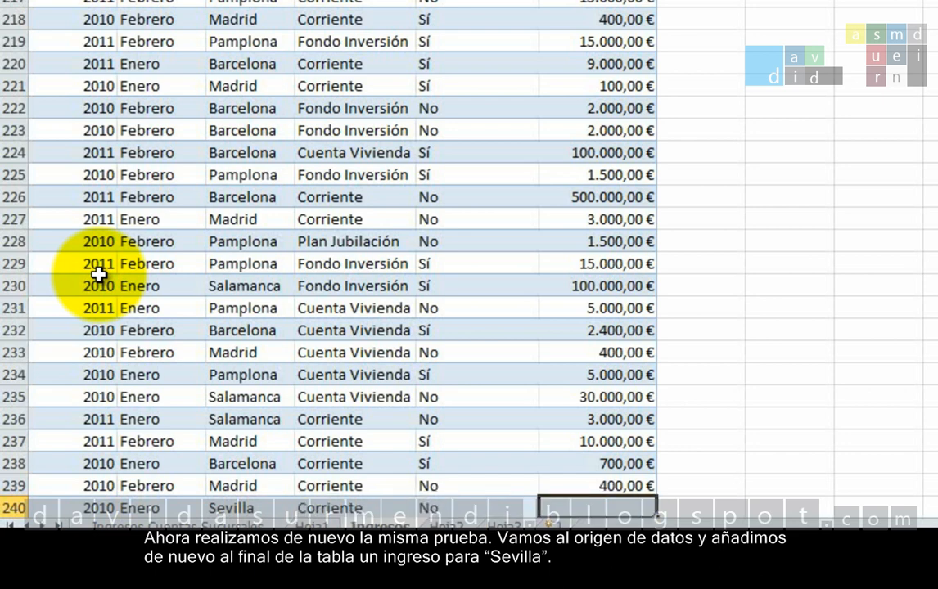
pyautogui.write('100000')
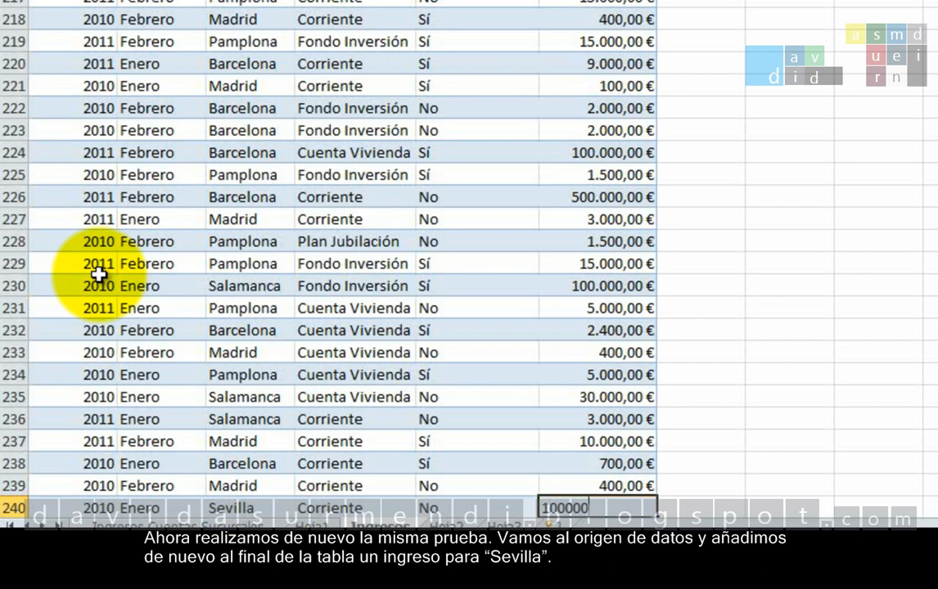
pyautogui.press('Return')
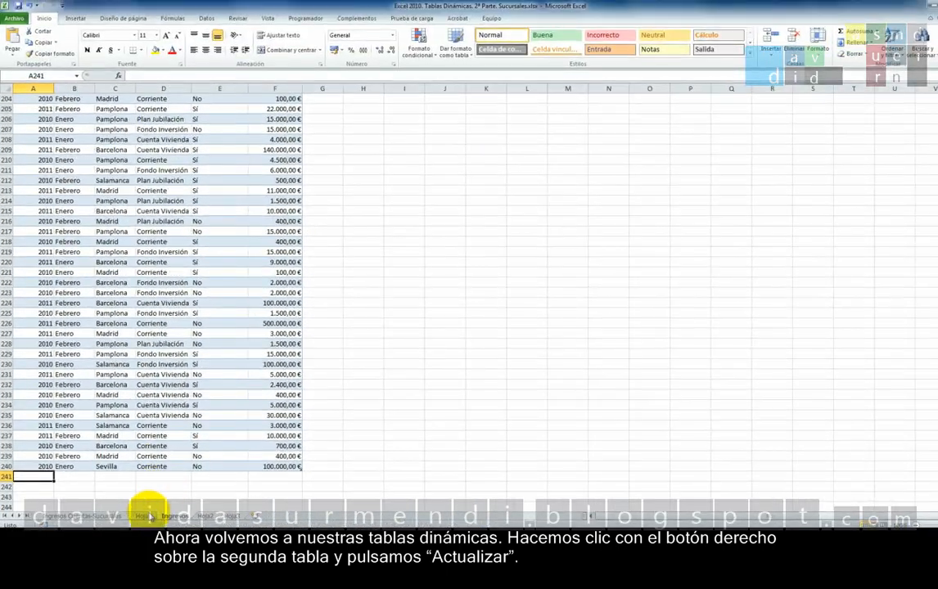
# Refresh the lower pivot table on Hoja1 so it takes in the new Sevilla row
pyautogui.click(145, 517)
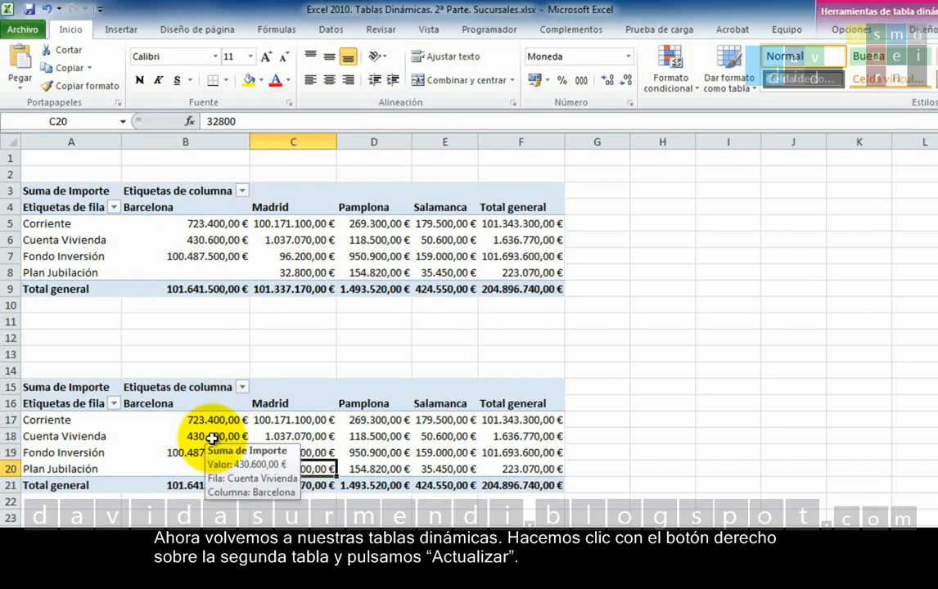
pyautogui.rightClick(212, 438)
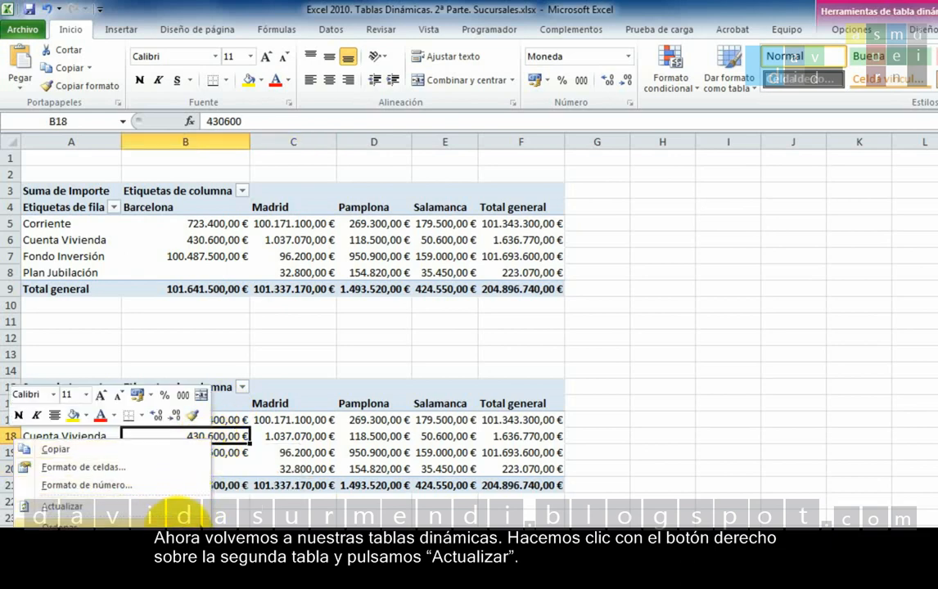
pyautogui.click(169, 506)
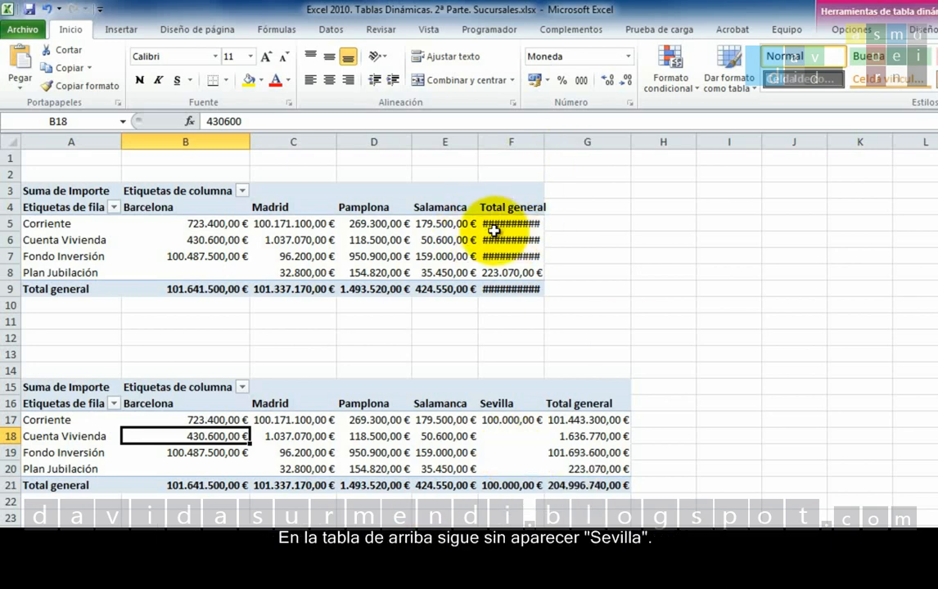
# Change the data source of the upper pivot table on Hoja1 to the range Ingresos!$A$1:$F$240
pyautogui.moveTo(493, 231)
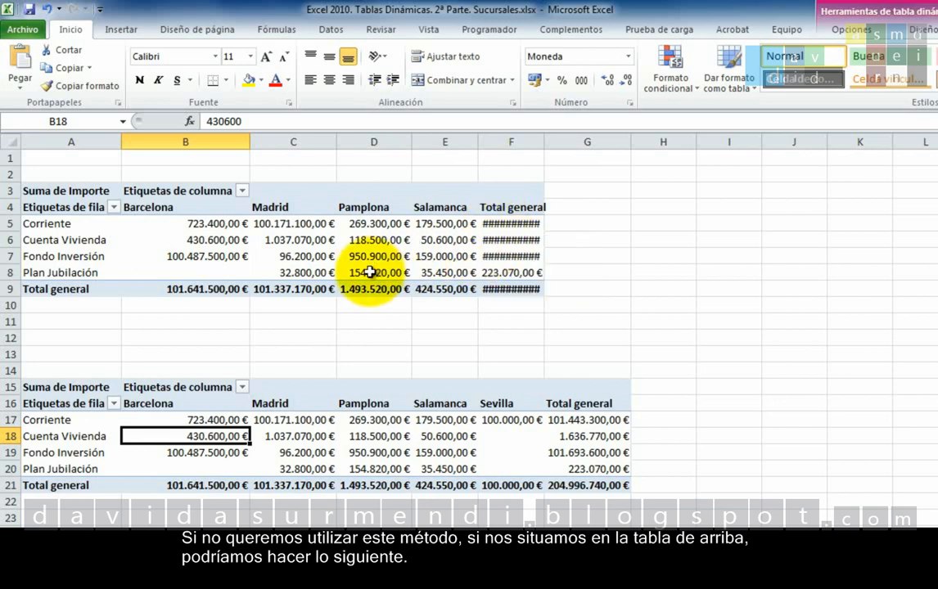
pyautogui.click(316, 242)
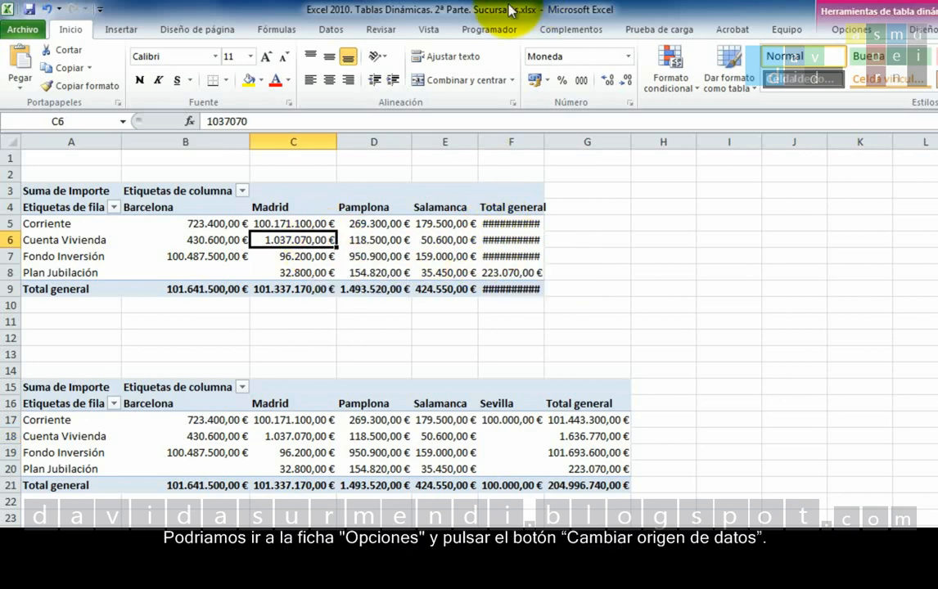
pyautogui.click(851, 30)
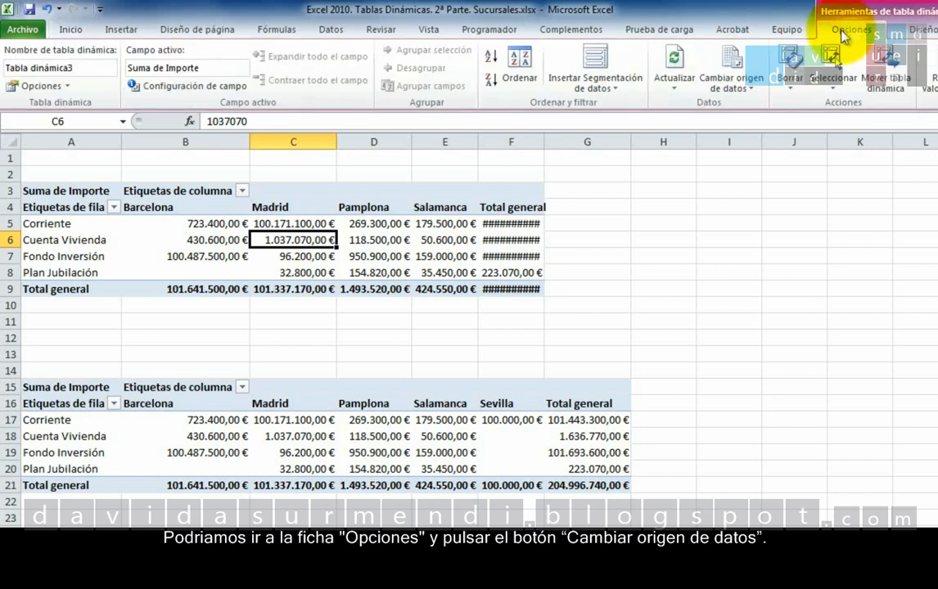
pyautogui.click(732, 60)
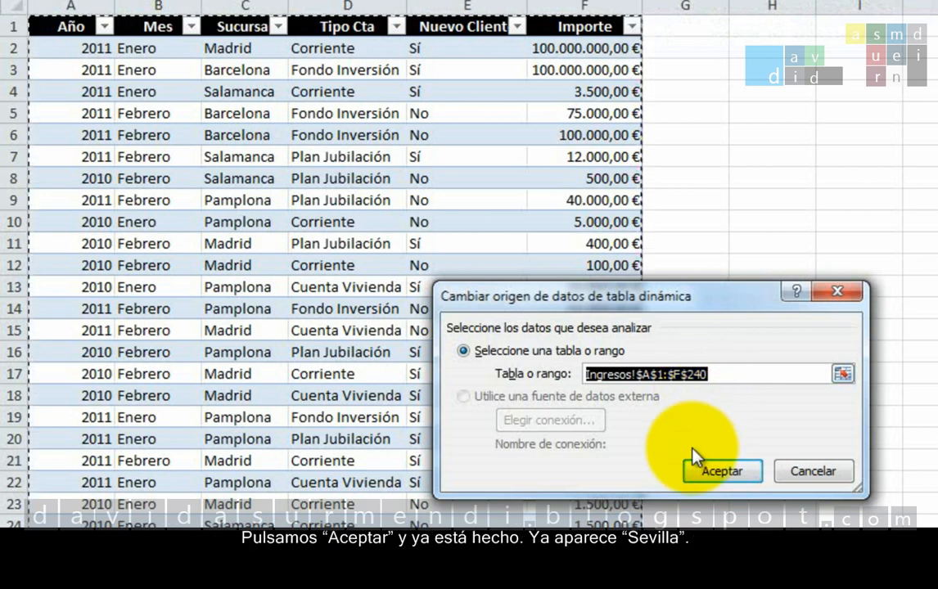
pyautogui.click(700, 469)
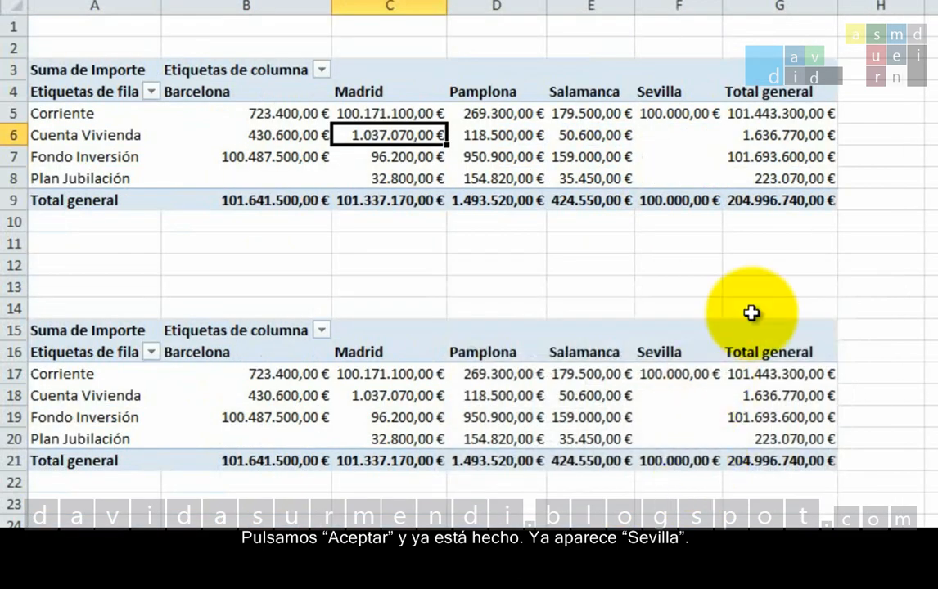
# Rename the sheet Hoja1, which holds both pivot tables, as "Ingresos con tabla"
pyautogui.moveTo(673, 194)
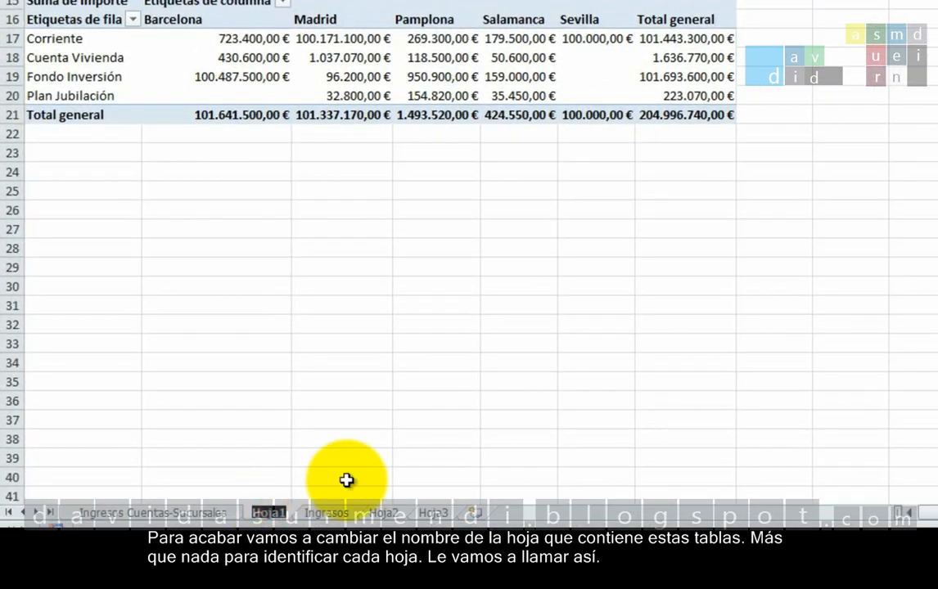
pyautogui.write('Ingresos')
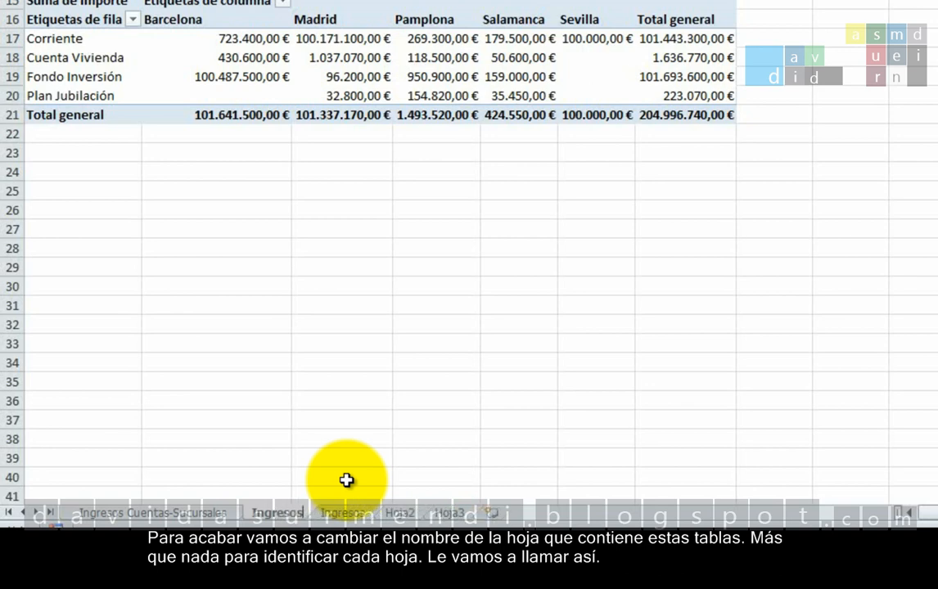
pyautogui.write(' con tabla')
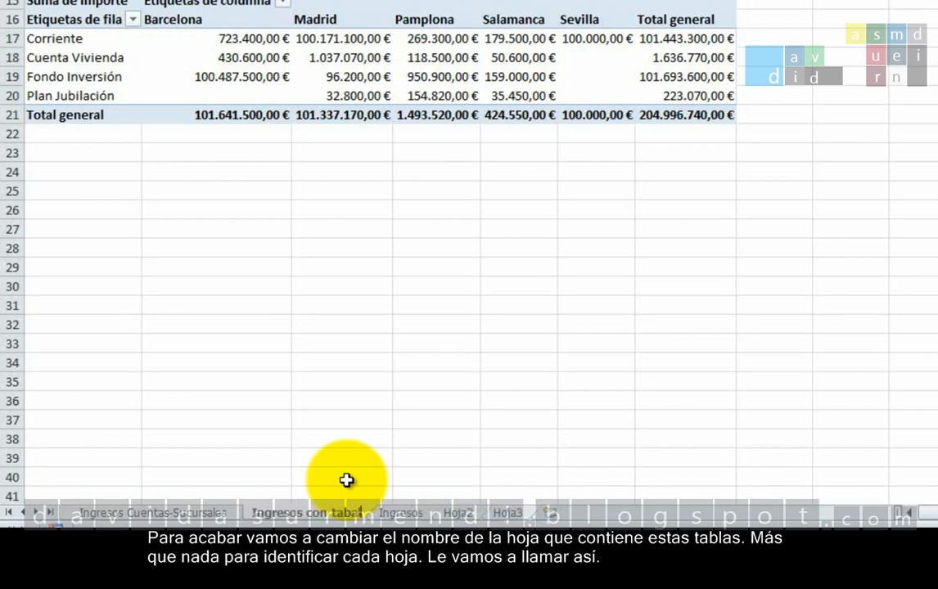
pyautogui.press('Return')
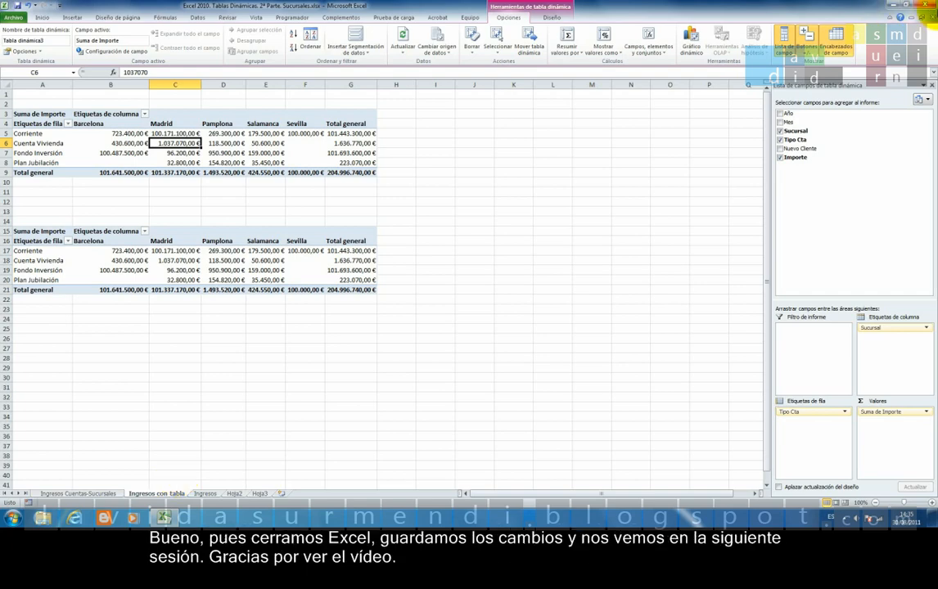
# Close Excel and save the changes to the workbook Excel 2010. Tablas Dinámicas. 2ª Parte. Sucursales.xlsx
pyautogui.click(930, 7)
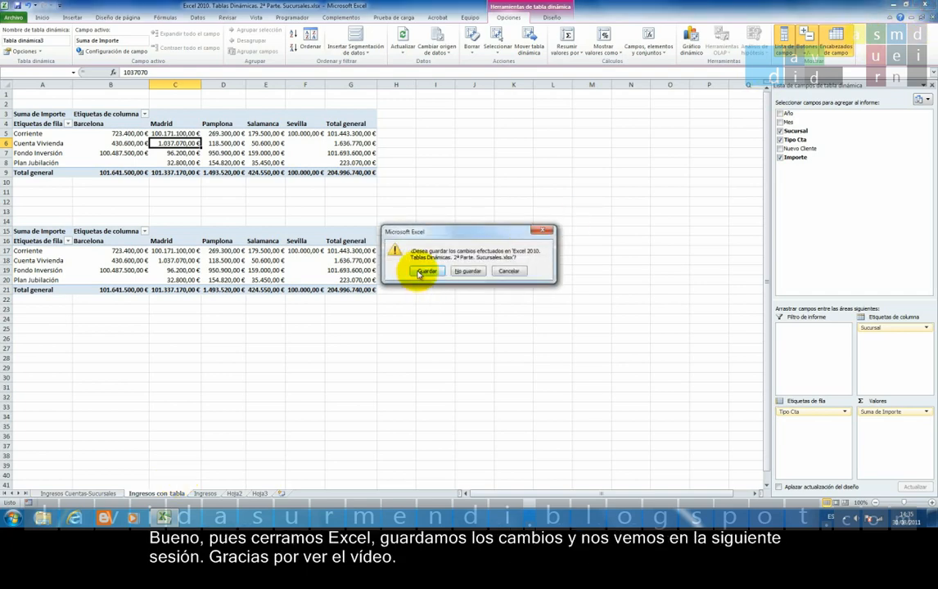
pyautogui.click(419, 273)
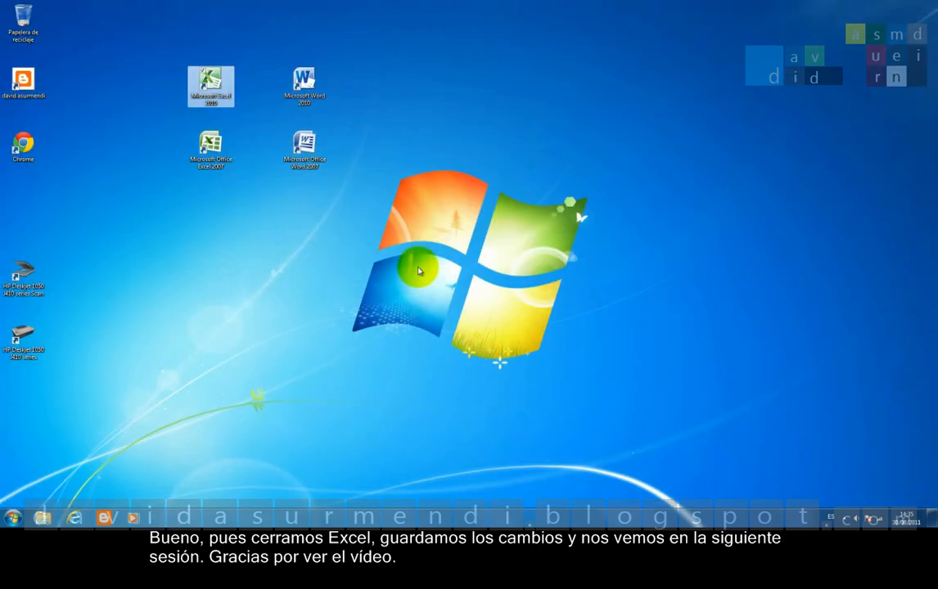